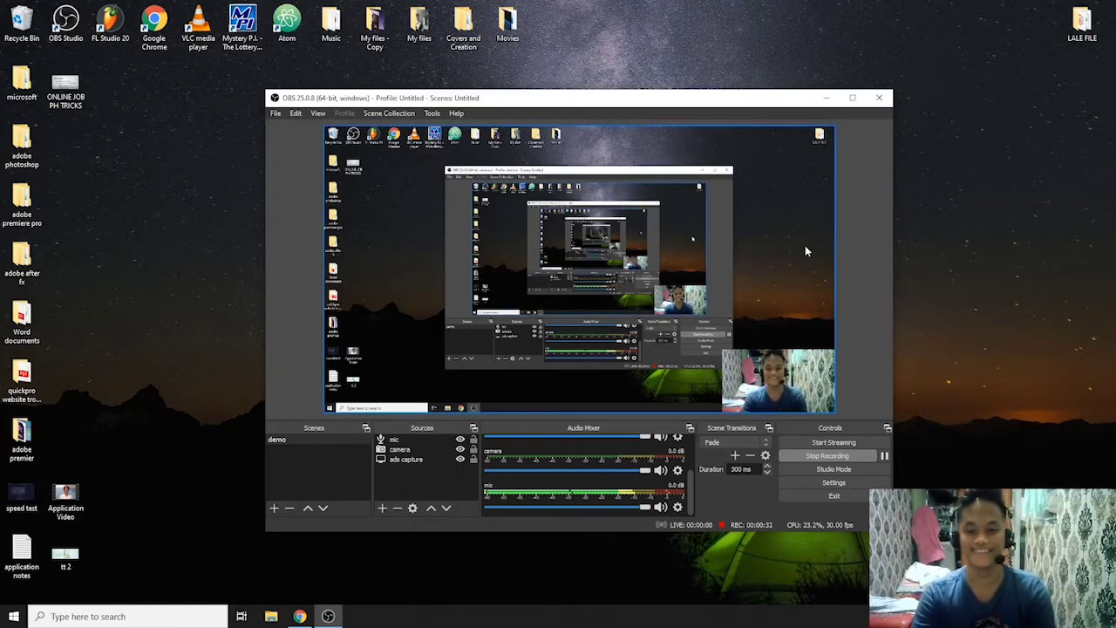
Close the OBS window and launch FL Studio.
click(881, 100)
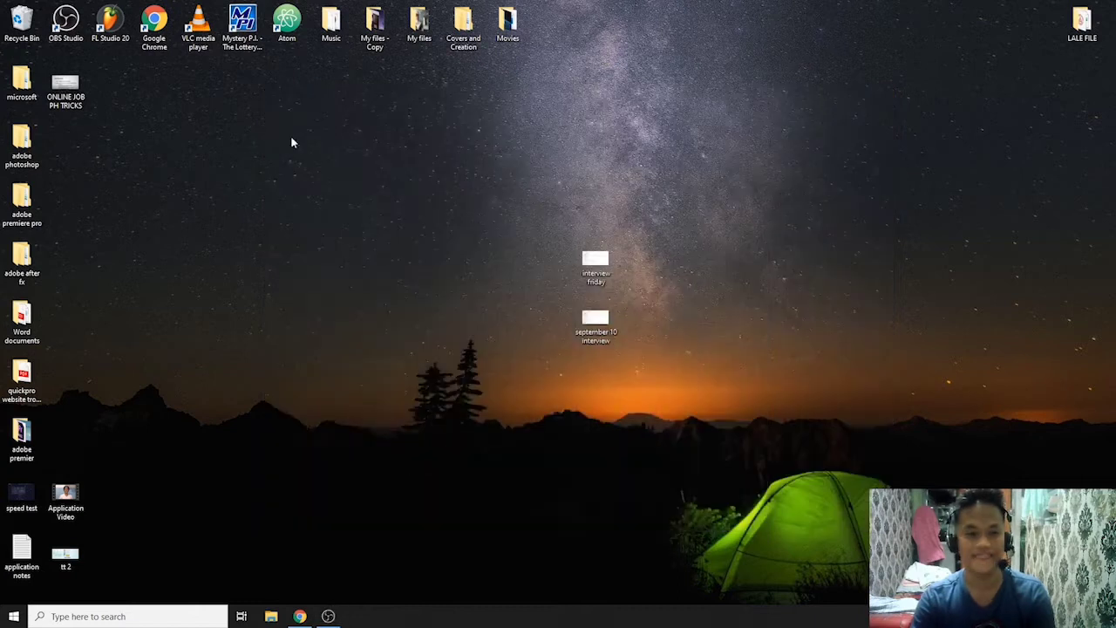
double_click(110, 23)
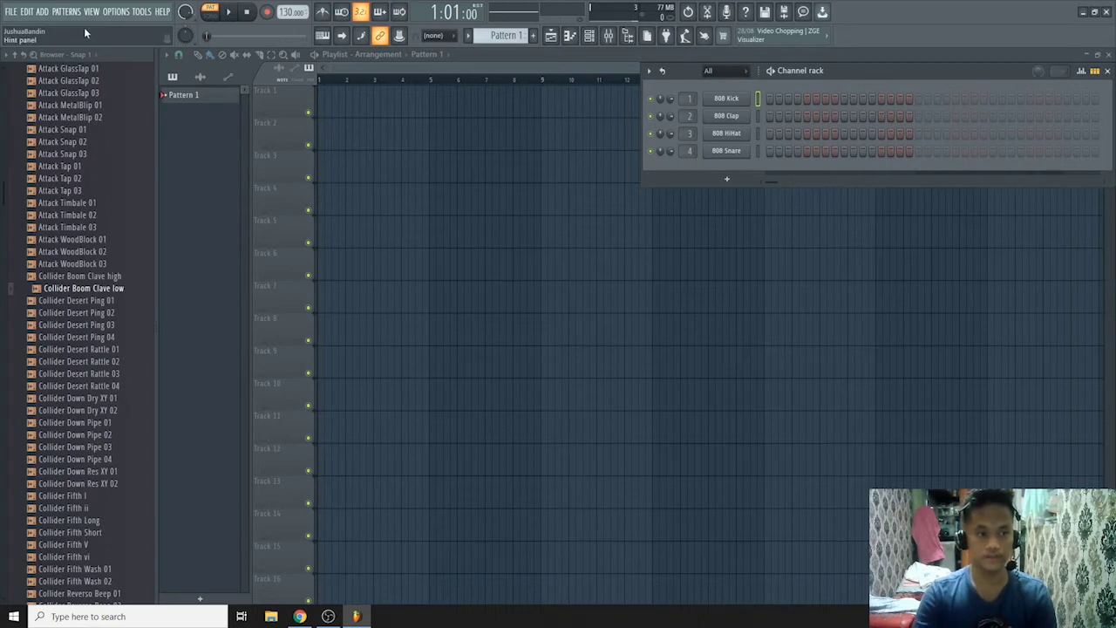
Open the Hope project from the "to be finish" folder.
click(7, 11)
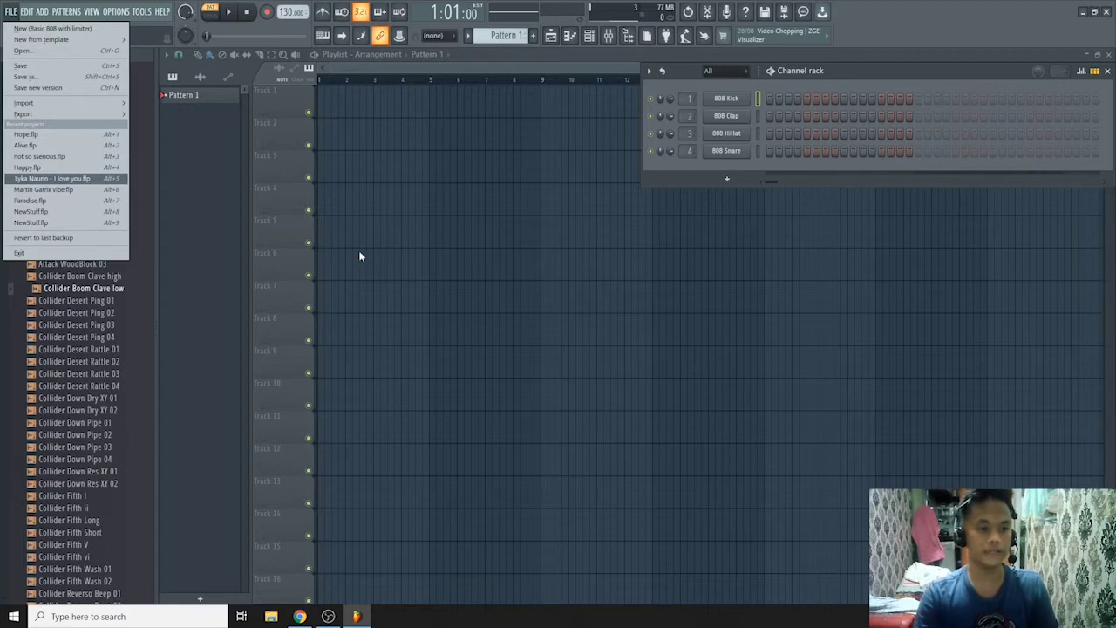
click(211, 177)
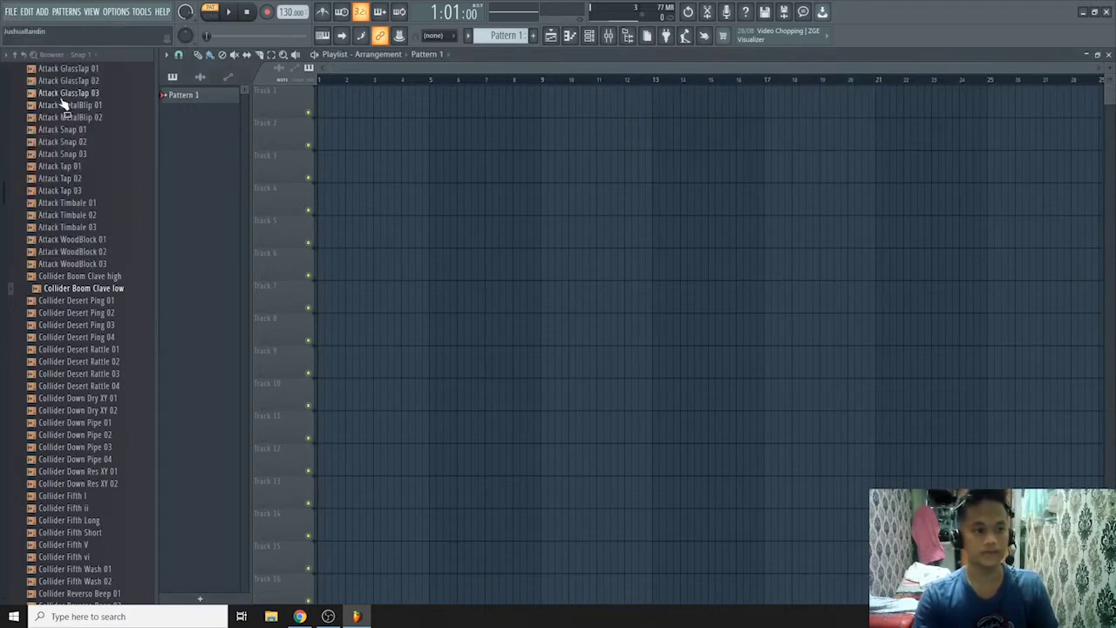
click(11, 13)
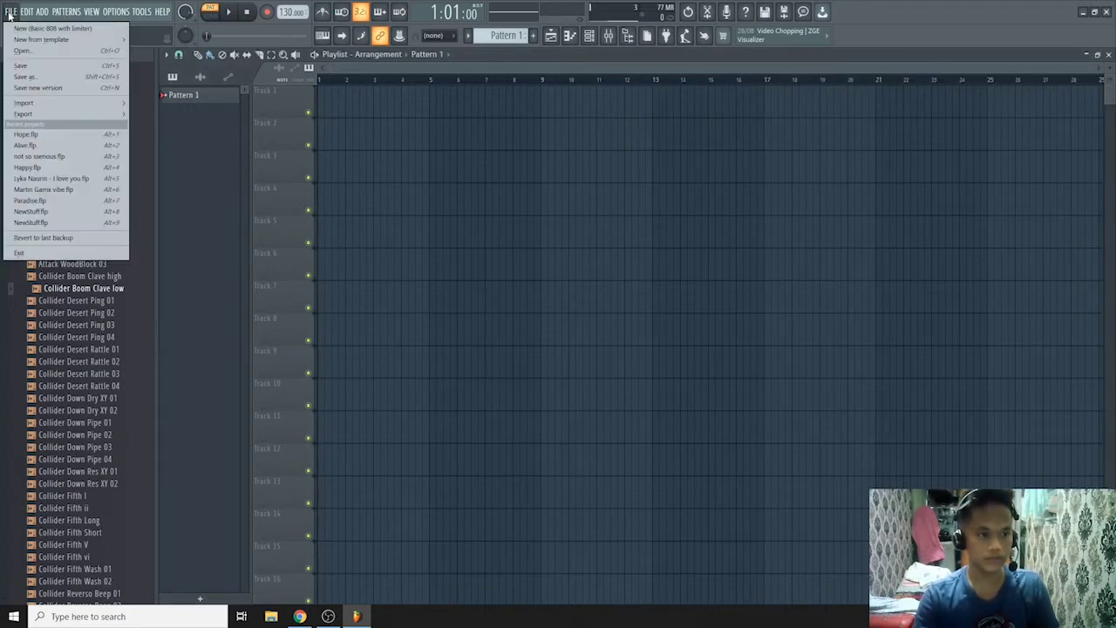
click(34, 51)
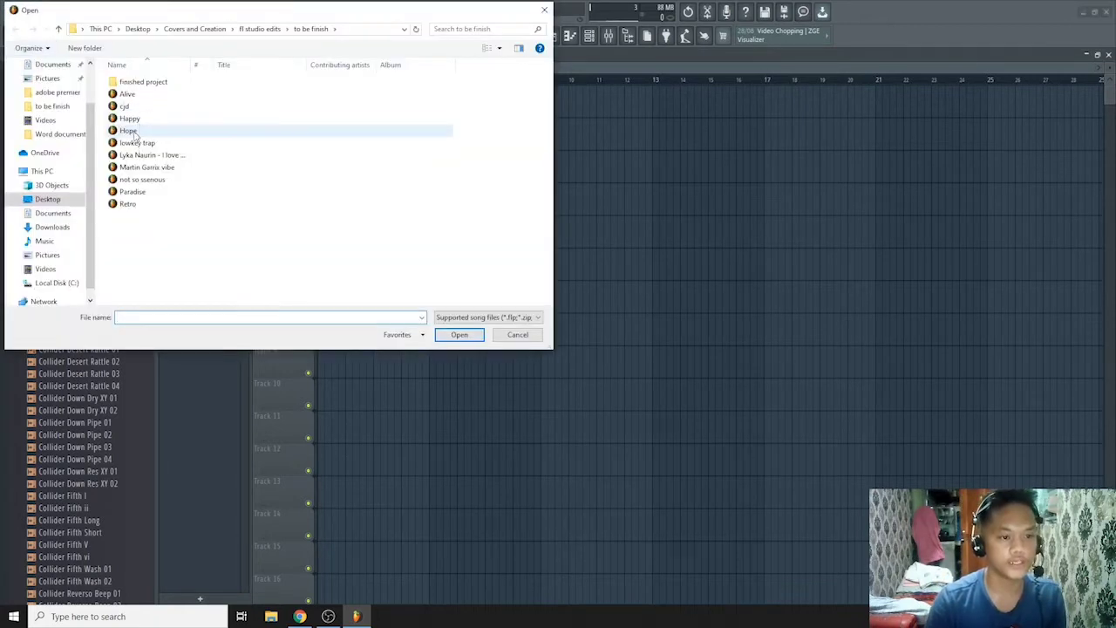
click(131, 131)
click(459, 335)
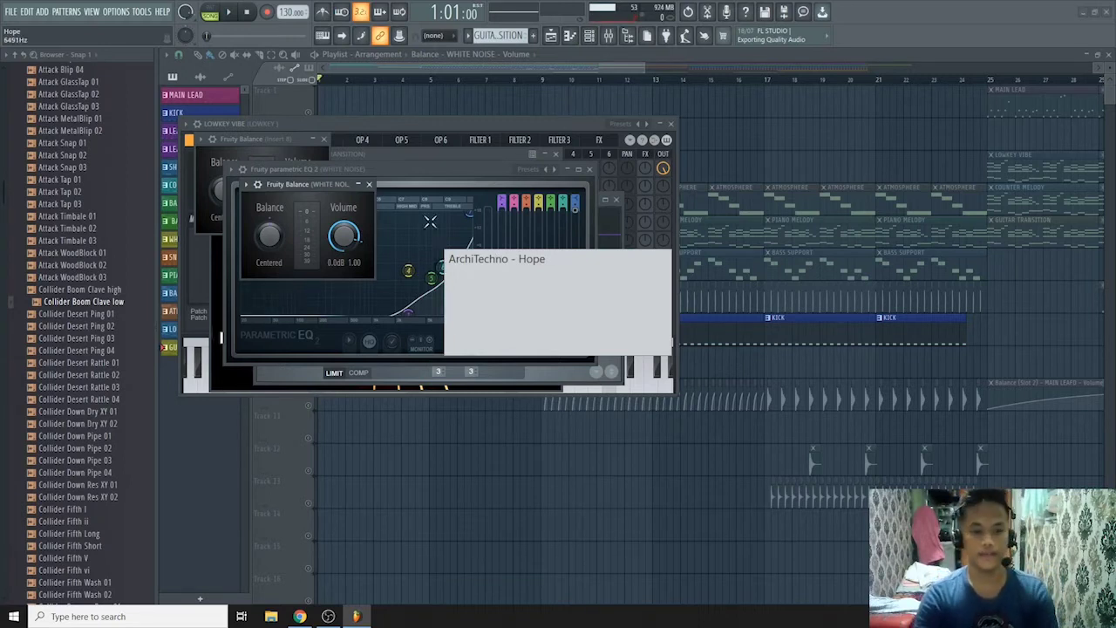
Clear all the open plugin windows off the playlist and unmute every muted playlist track.
drag(343, 190, 380, 248)
drag(402, 166, 448, 242)
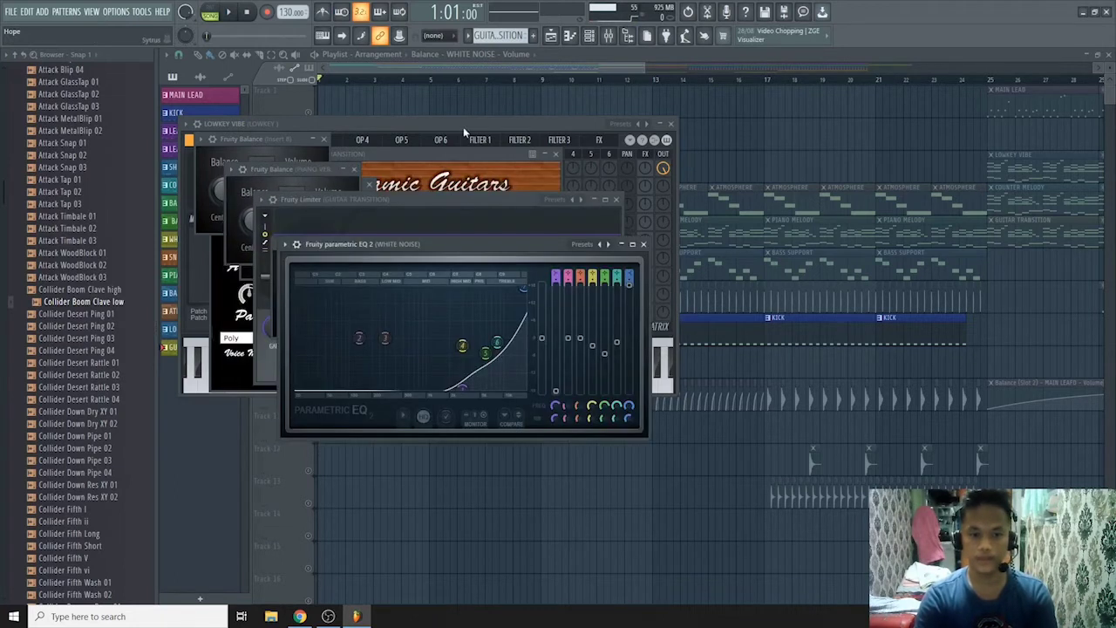
drag(463, 126, 523, 267)
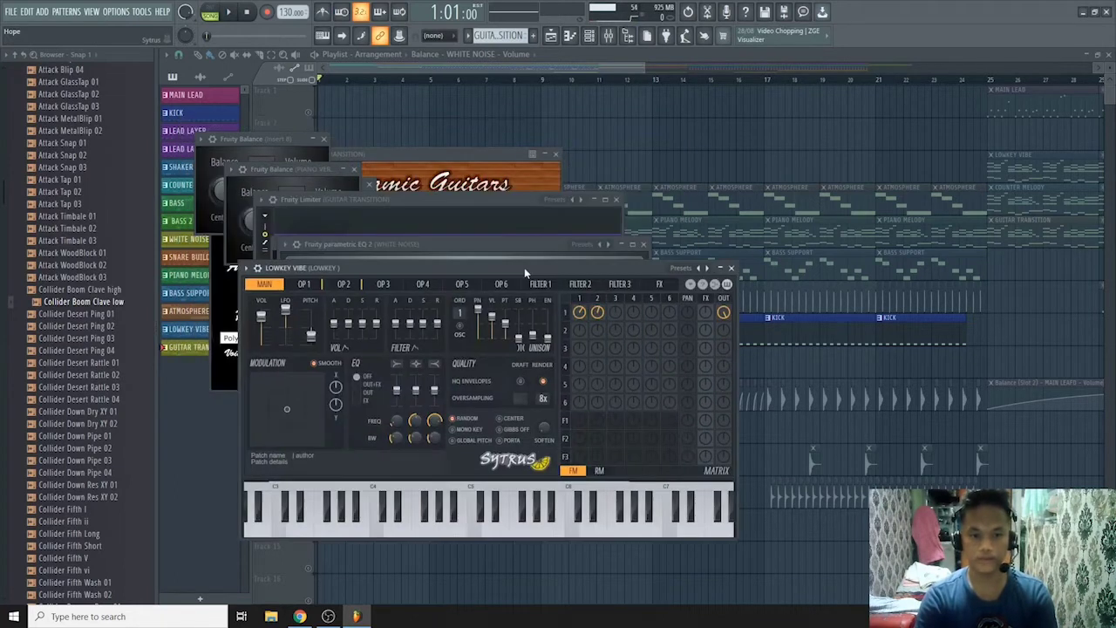
click(444, 197)
drag(444, 197, 477, 289)
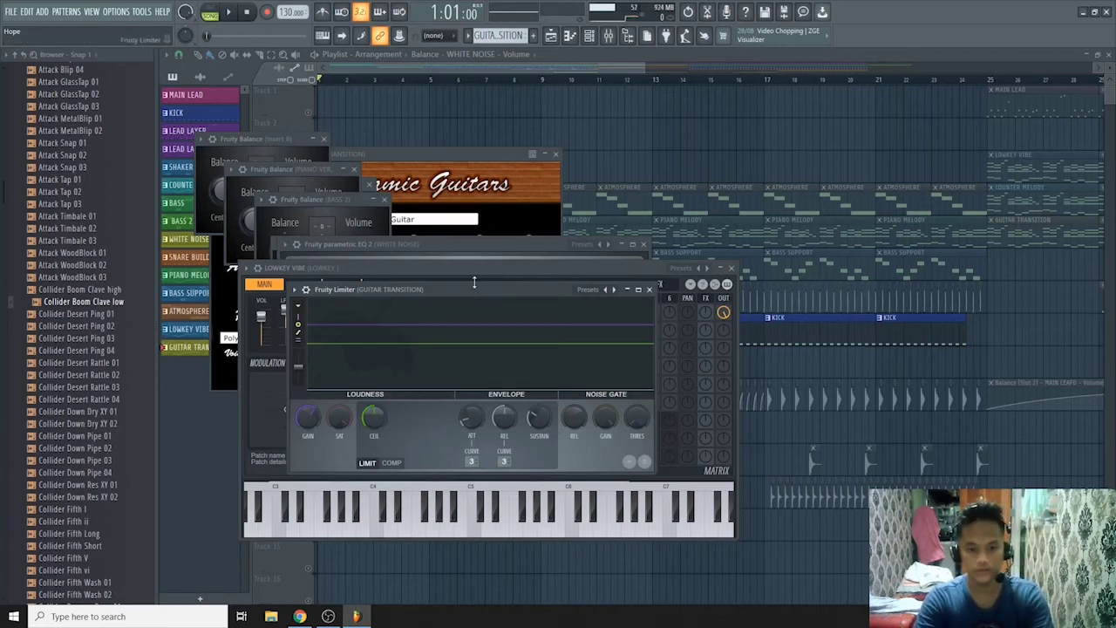
drag(480, 284, 484, 340)
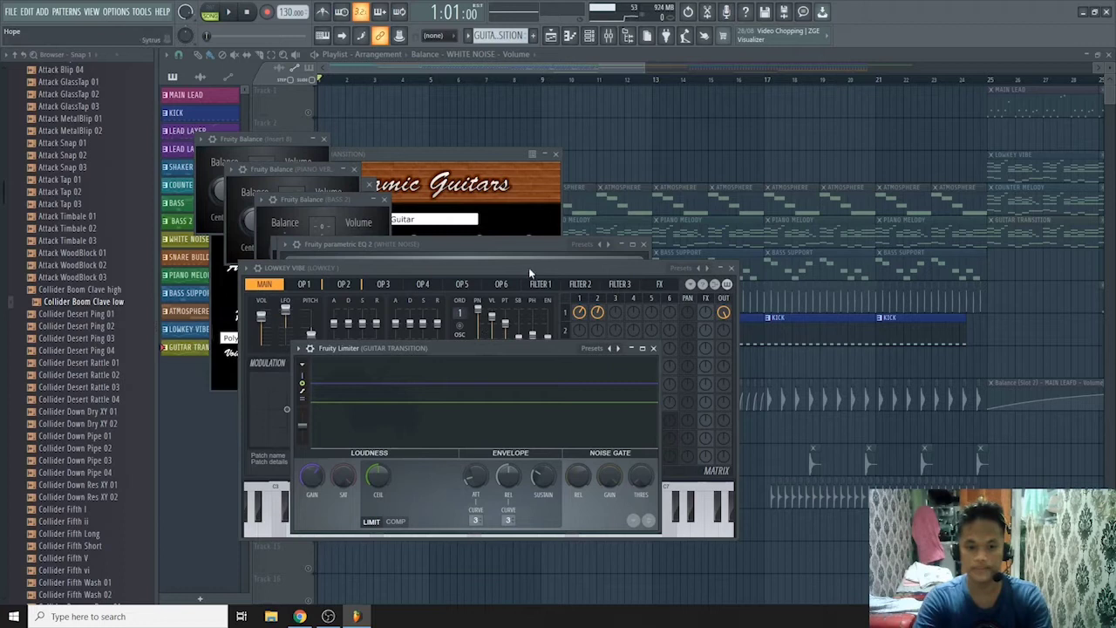
key(F12)
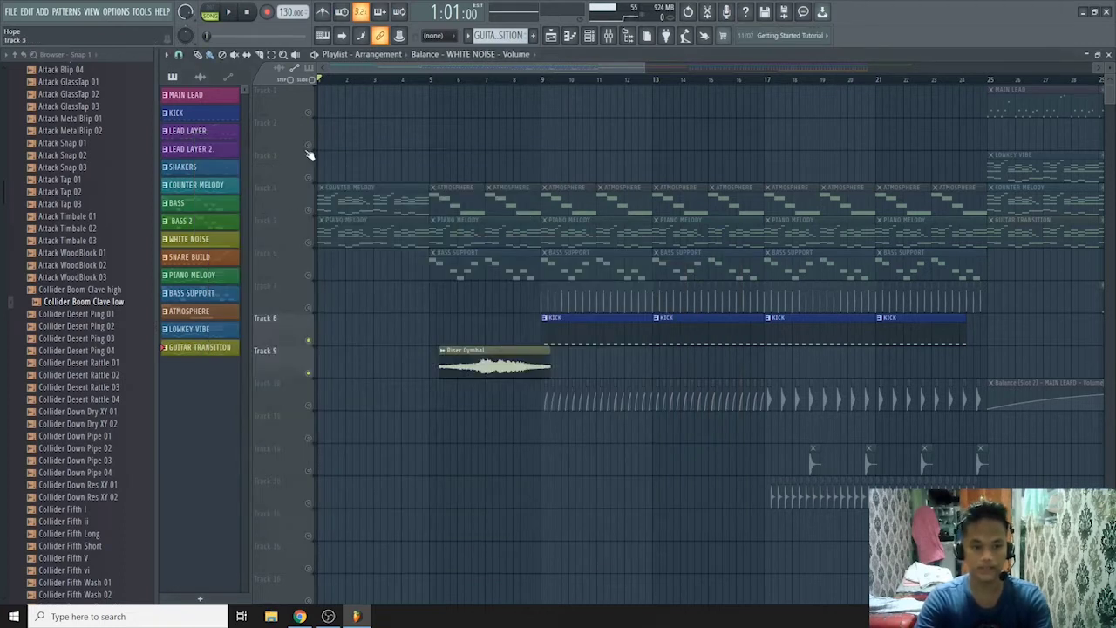
click(309, 113)
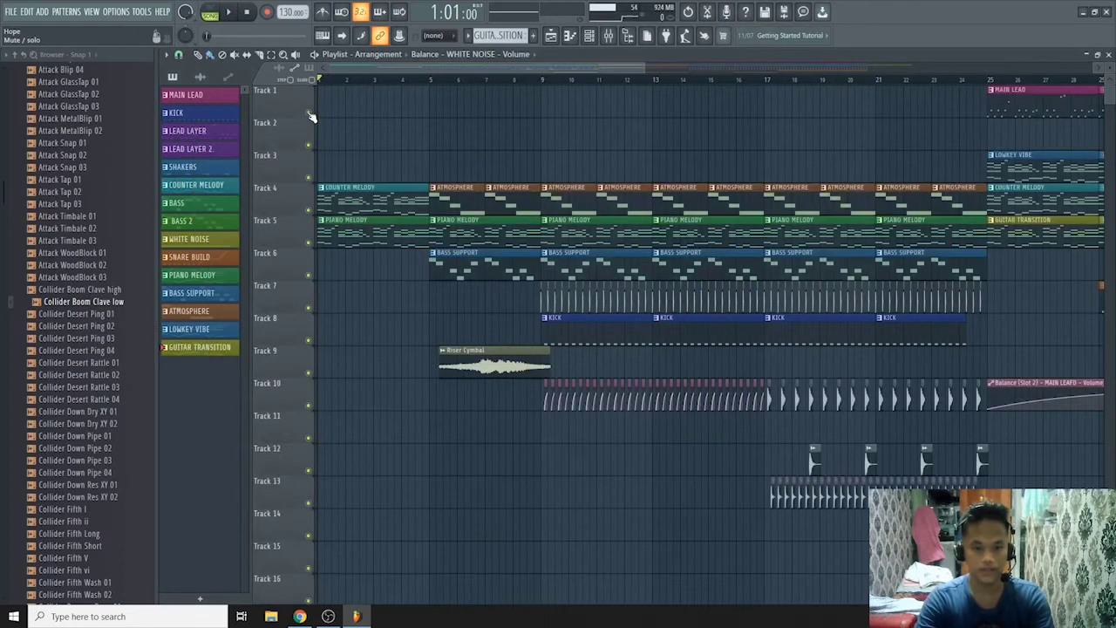
Look over the playlist arrangement down to Track 19 and close the open Chrome window.
scroll(471, 311, down, 3)
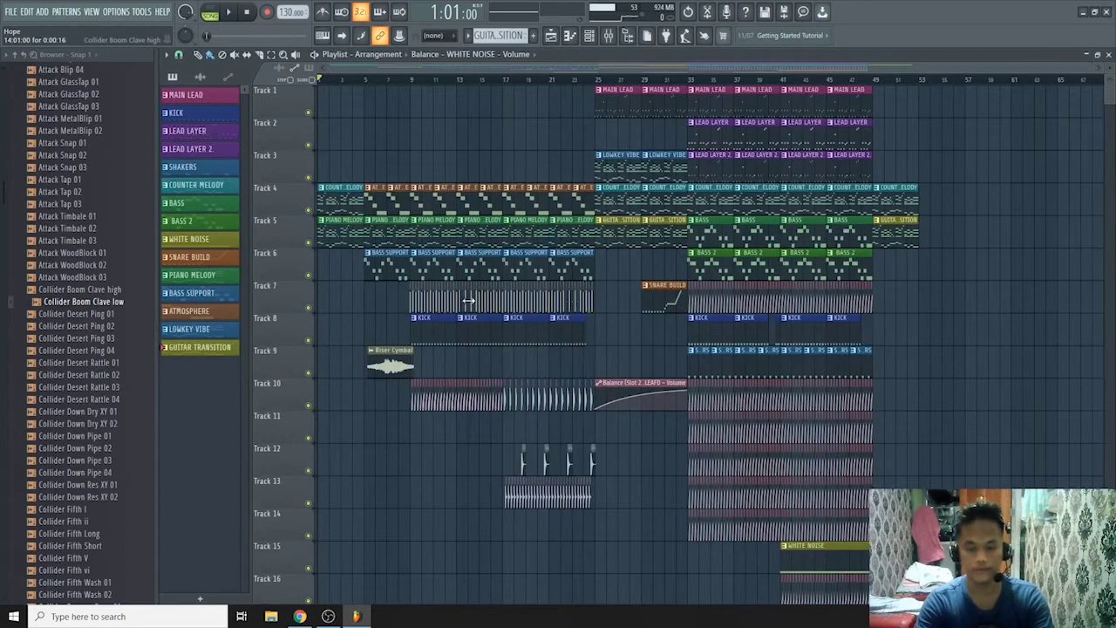
scroll(468, 301, down, 3)
scroll(488, 294, up, 1)
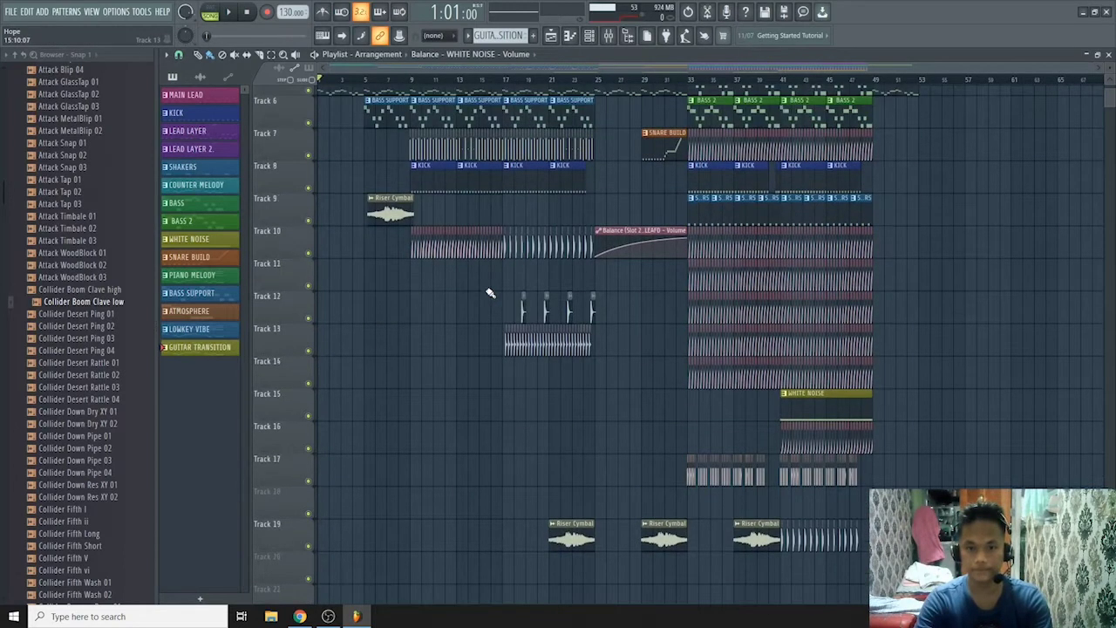
scroll(490, 293, up, 3)
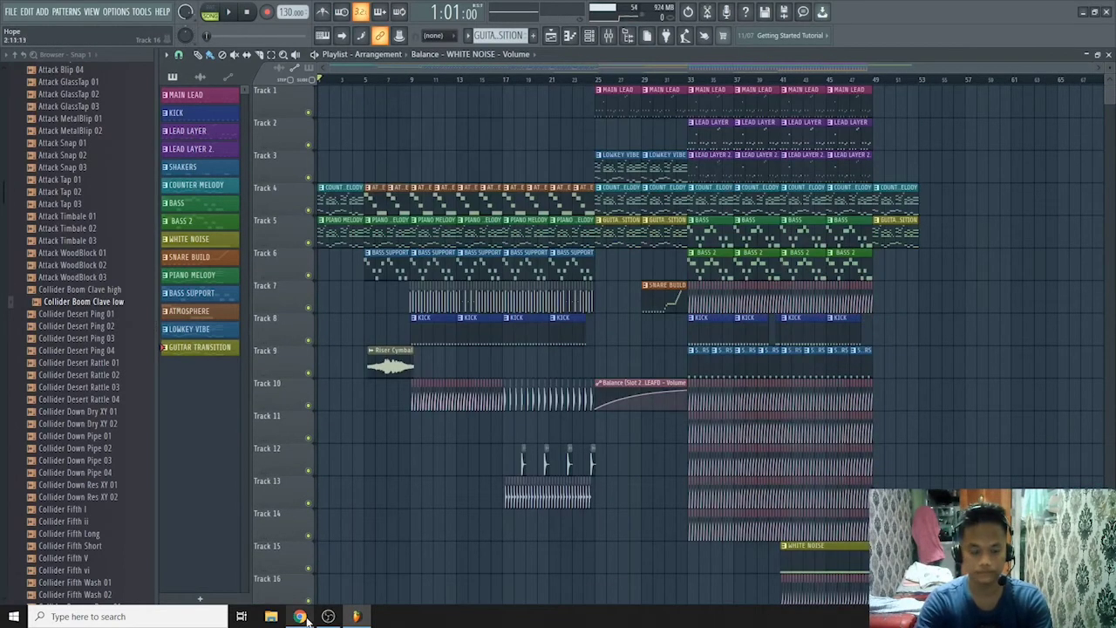
mouse_move(302, 617)
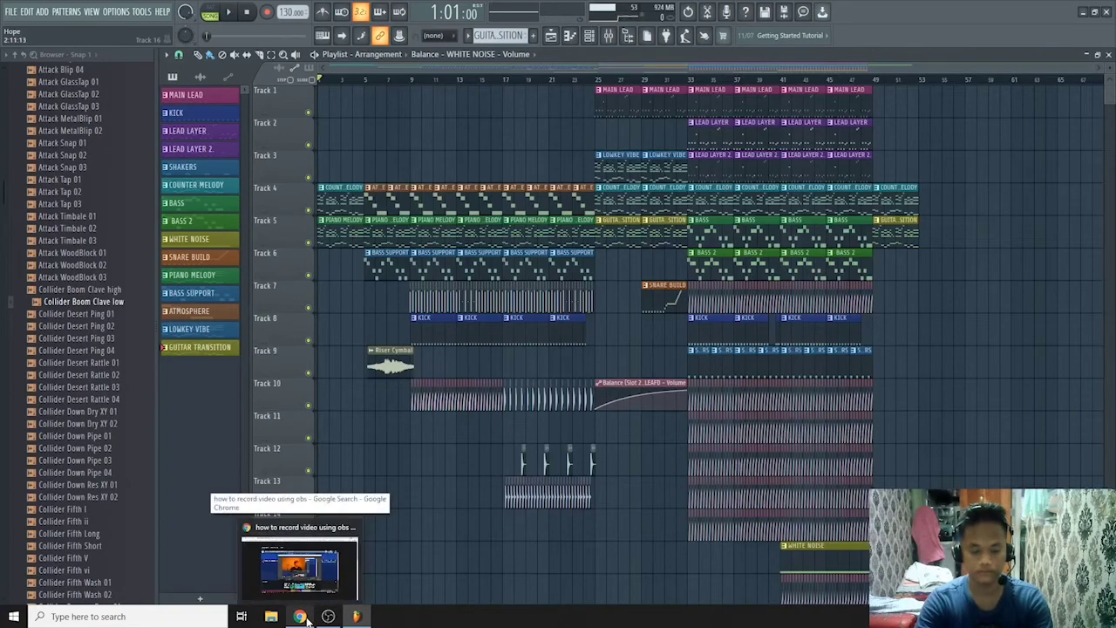
click(337, 547)
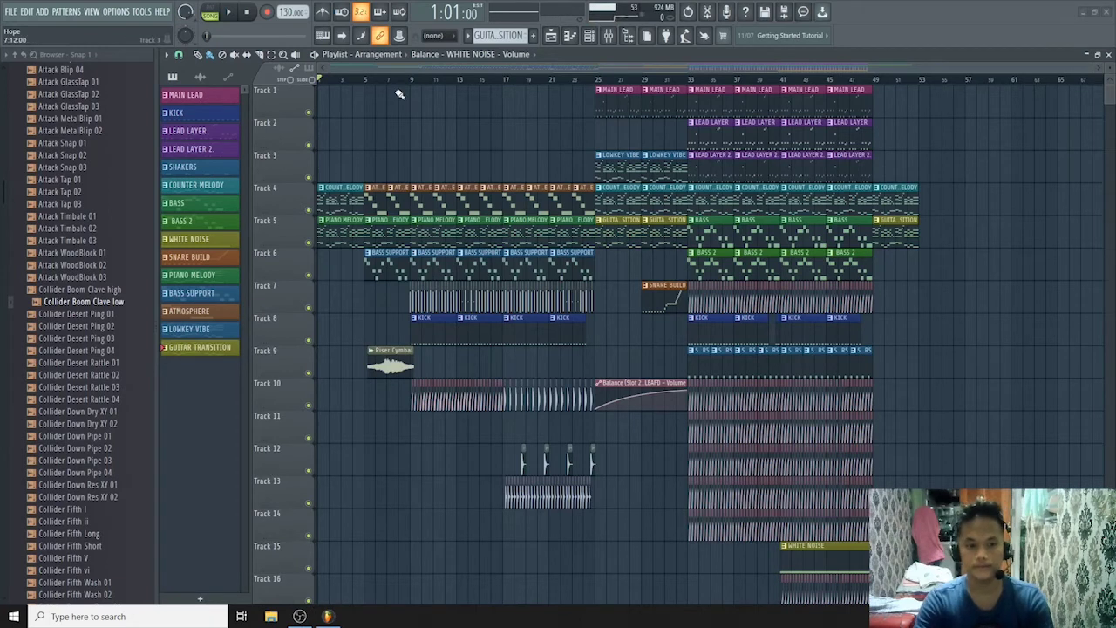
Examine the song arrangement from the lead and bass sections near its end back to the intro.
drag(618, 67, 695, 65)
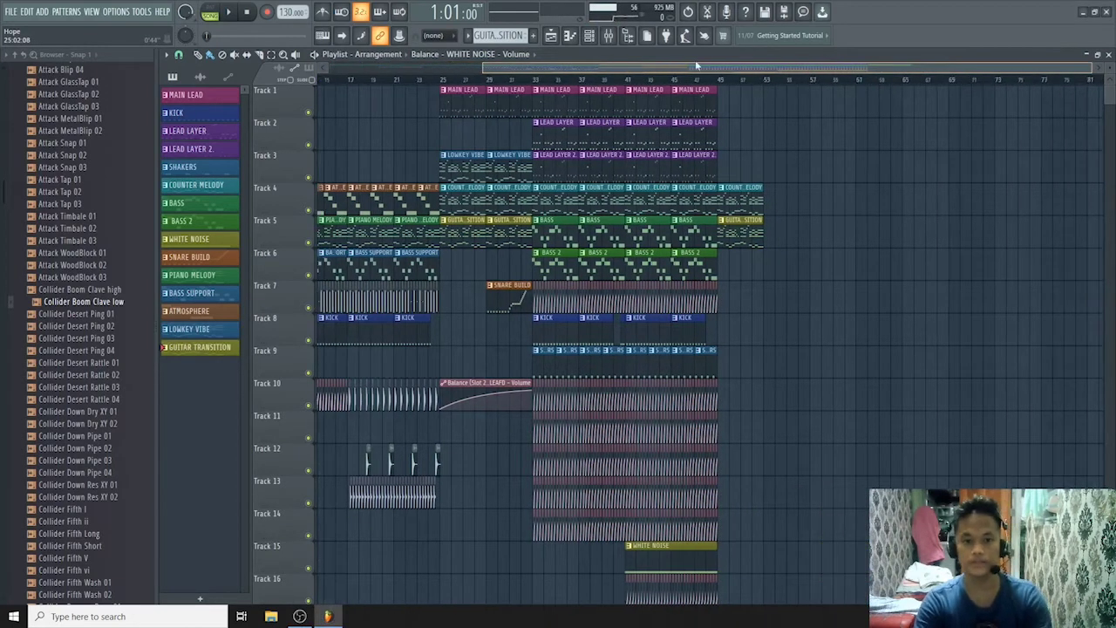
scroll(709, 145, down, 2)
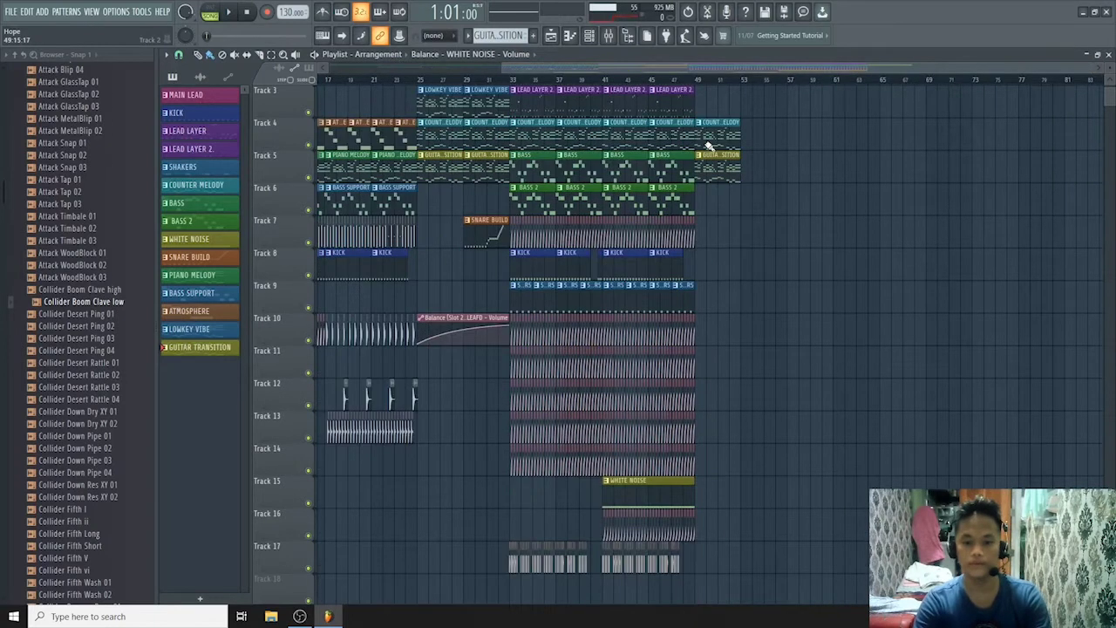
scroll(706, 143, up, 2)
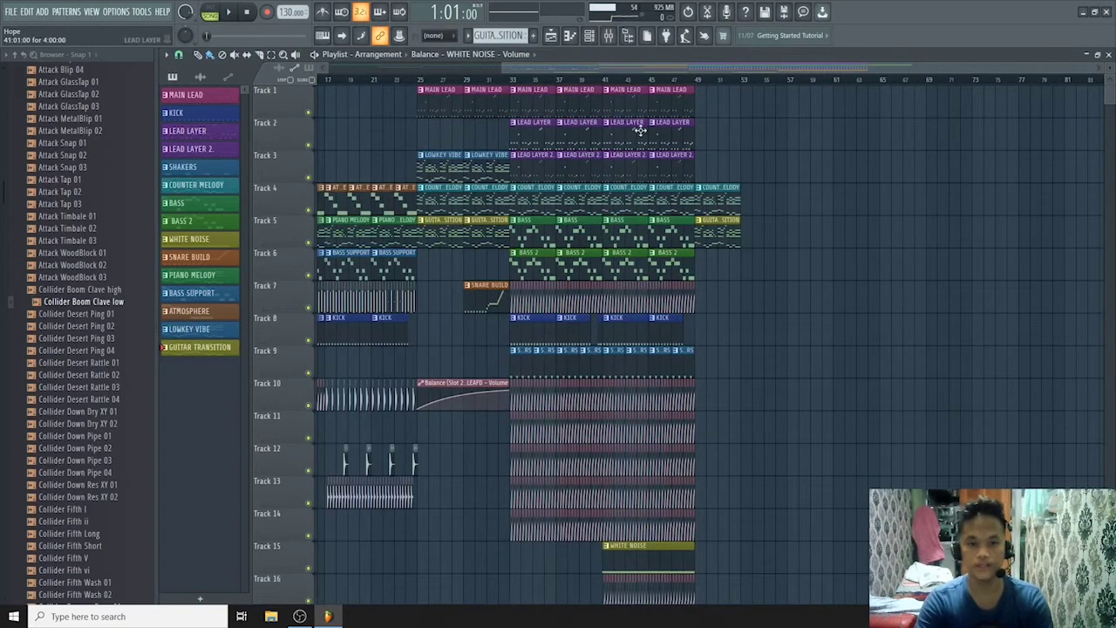
scroll(470, 73, up, 2)
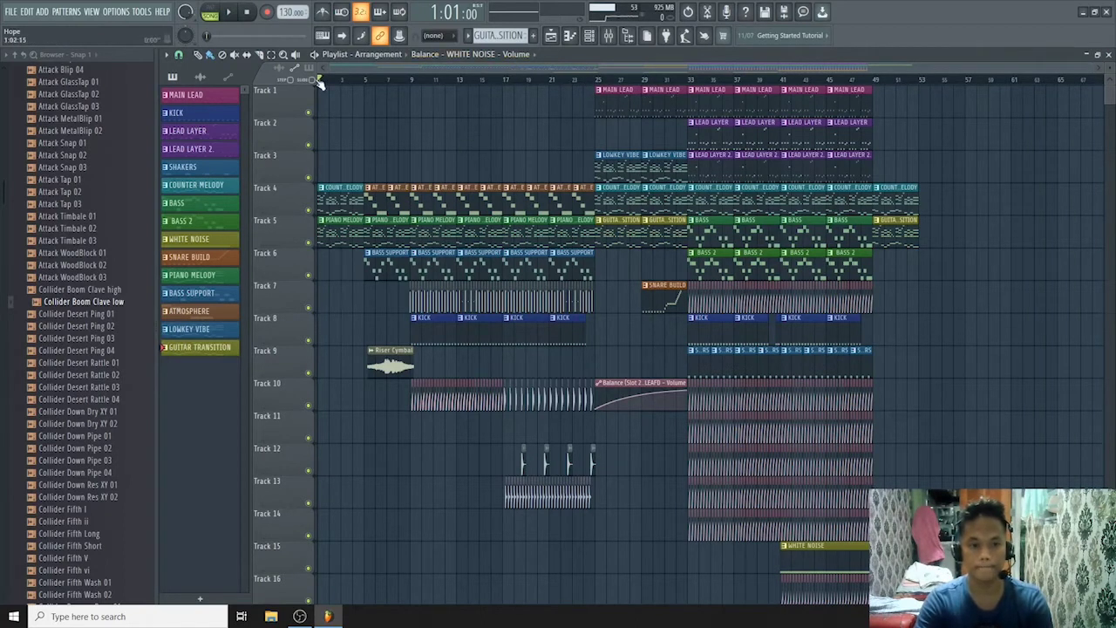
scroll(336, 175, up, 1)
scroll(336, 175, up, 3)
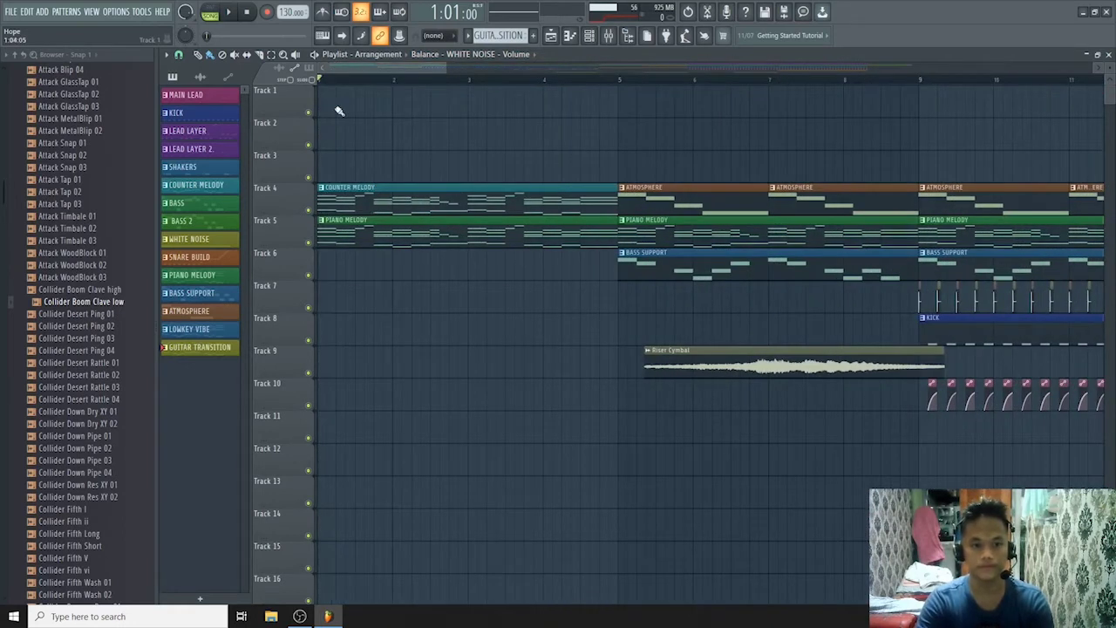
Open the intro's COUNTER MELODY clip in the piano roll and play it in pattern mode.
scroll(376, 154, down, 3)
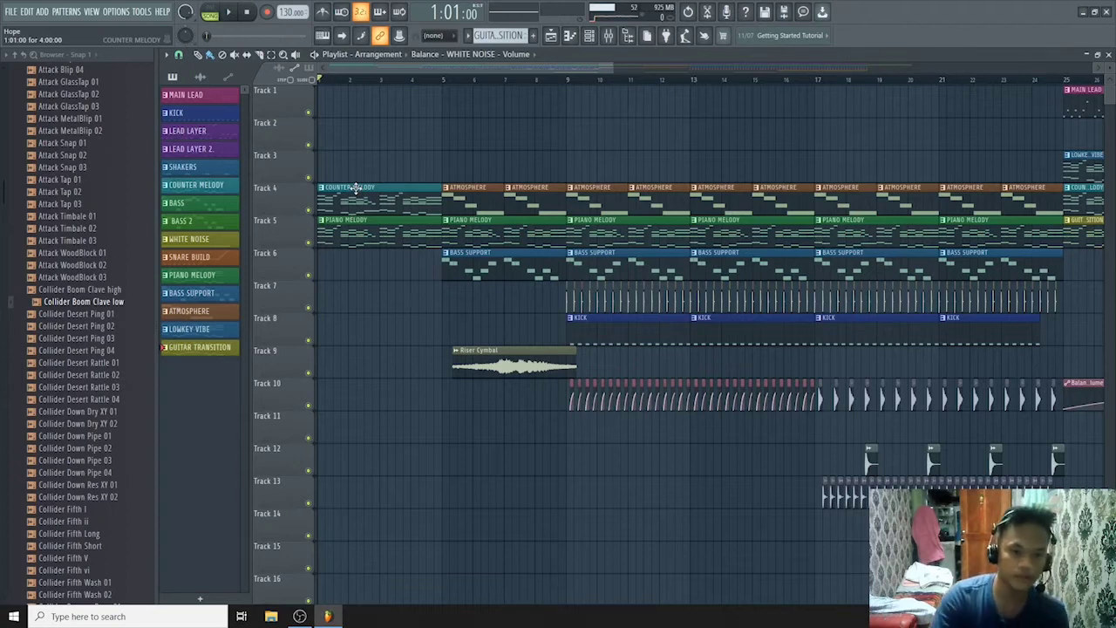
double_click(357, 203)
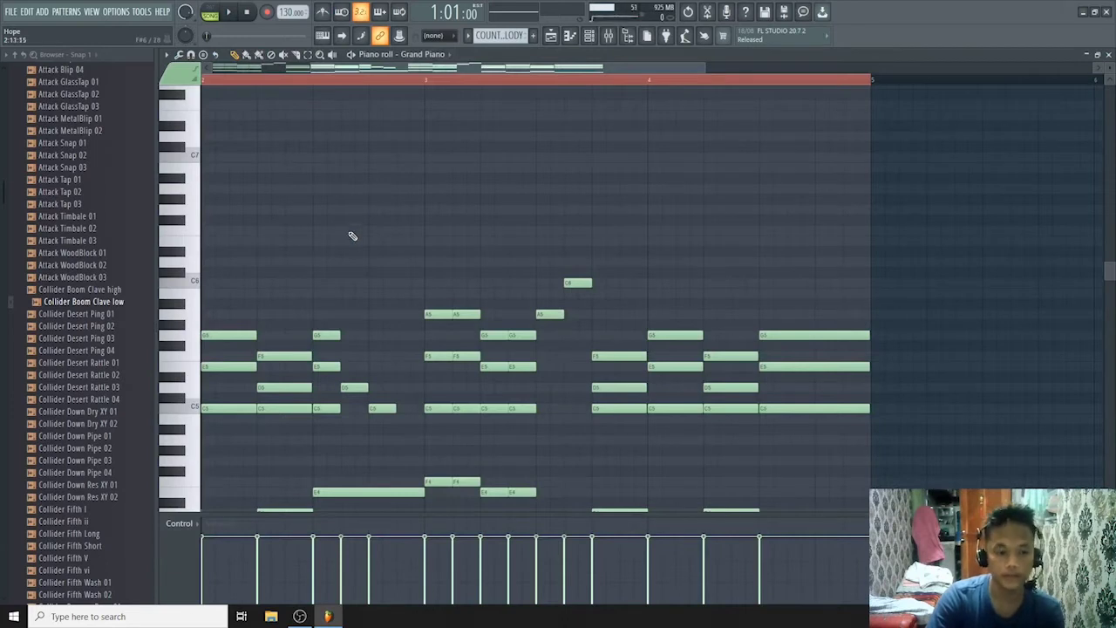
click(209, 82)
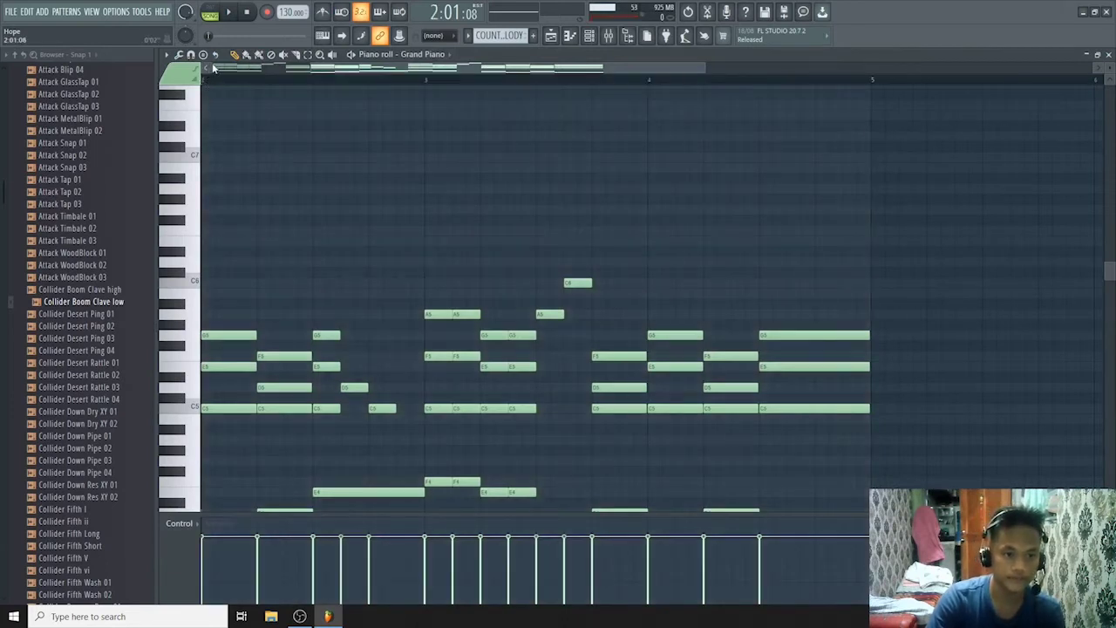
click(213, 13)
key(space)
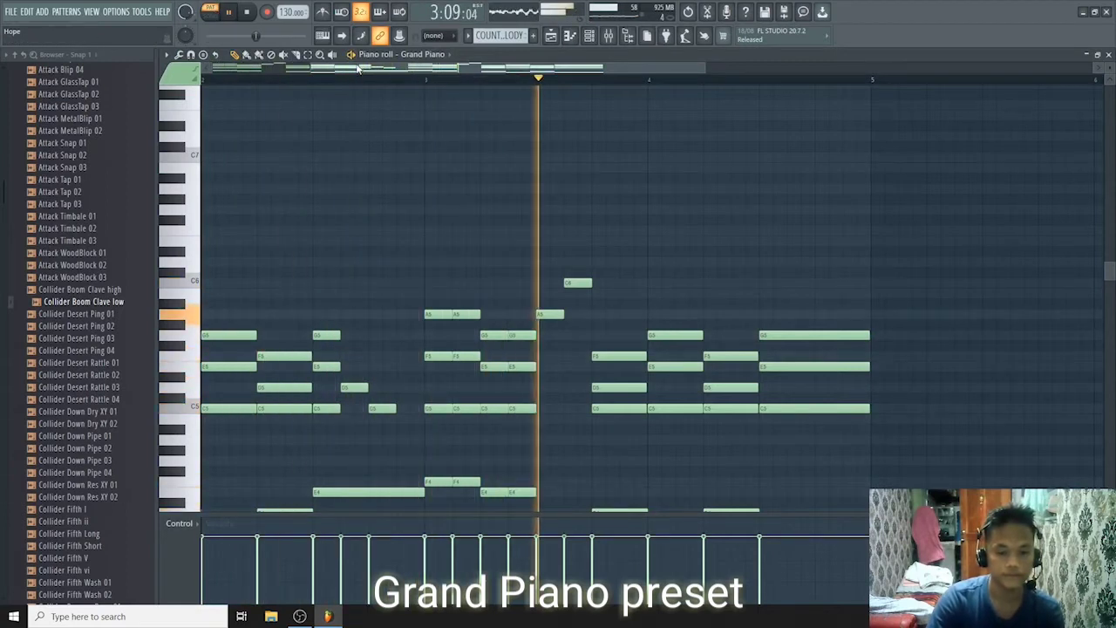
scroll(407, 182, down, 3)
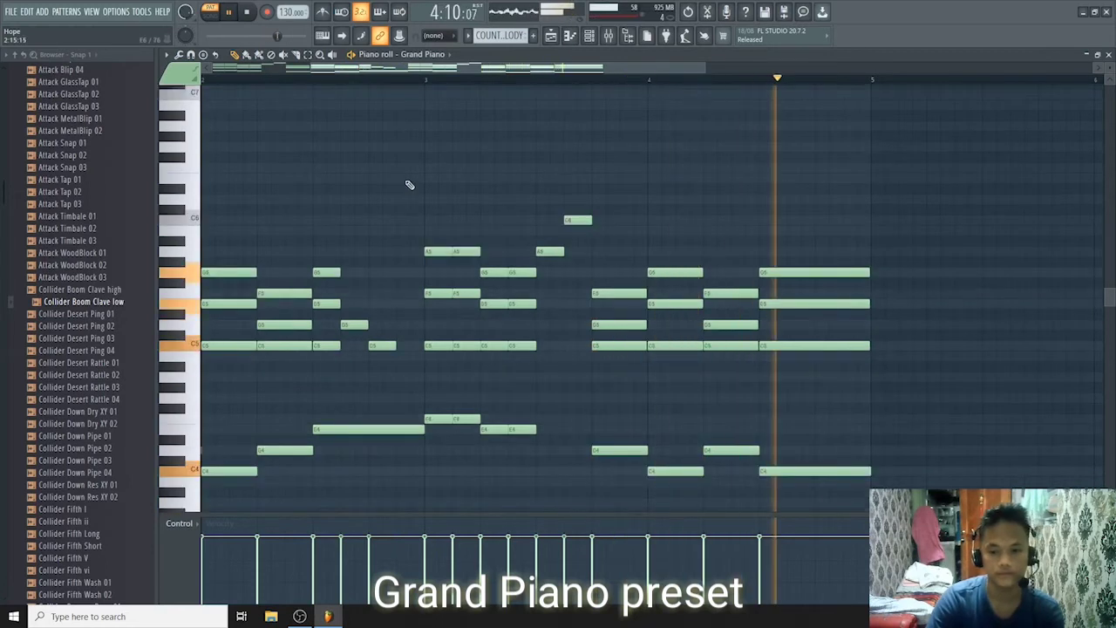
key(space)
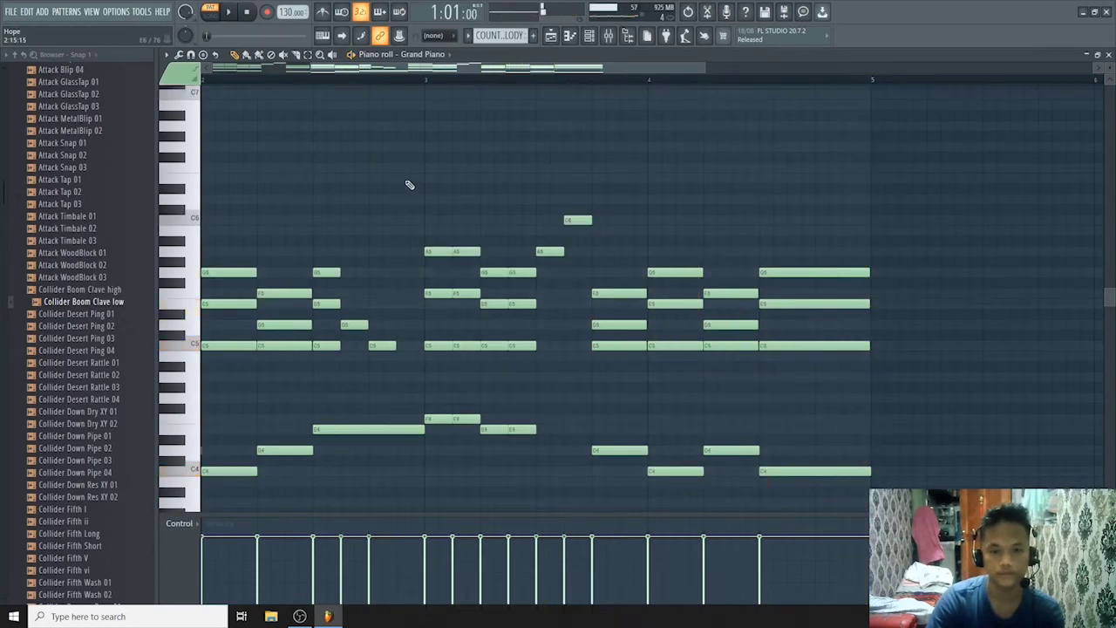
Return to the playlist, open the intro's PIANO MELODY clip in the piano roll and play it.
click(550, 36)
double_click(366, 242)
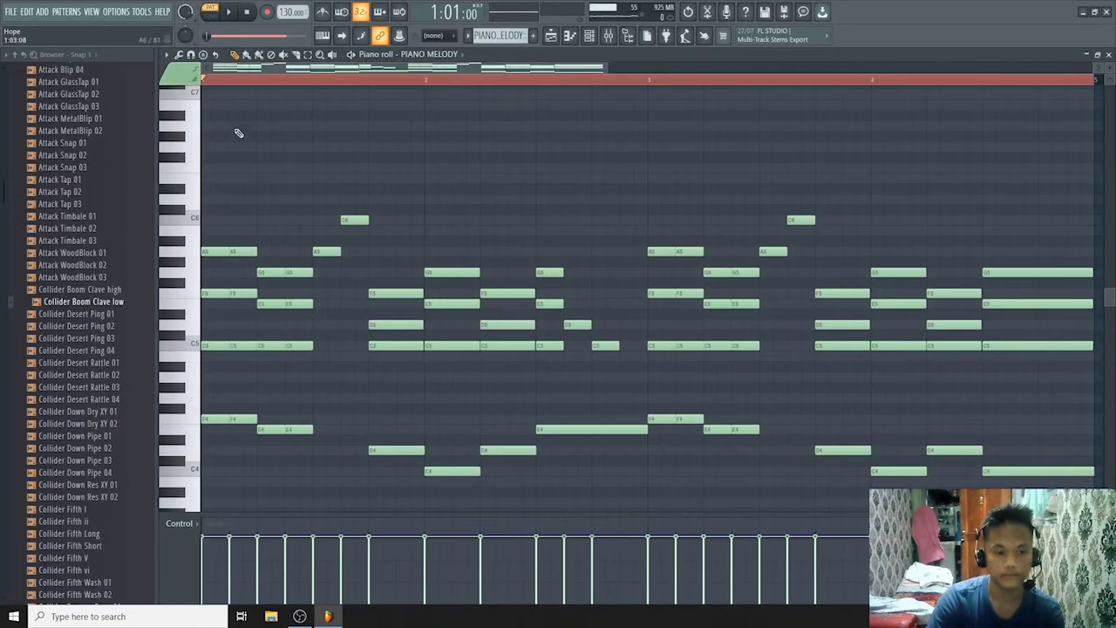
key(space)
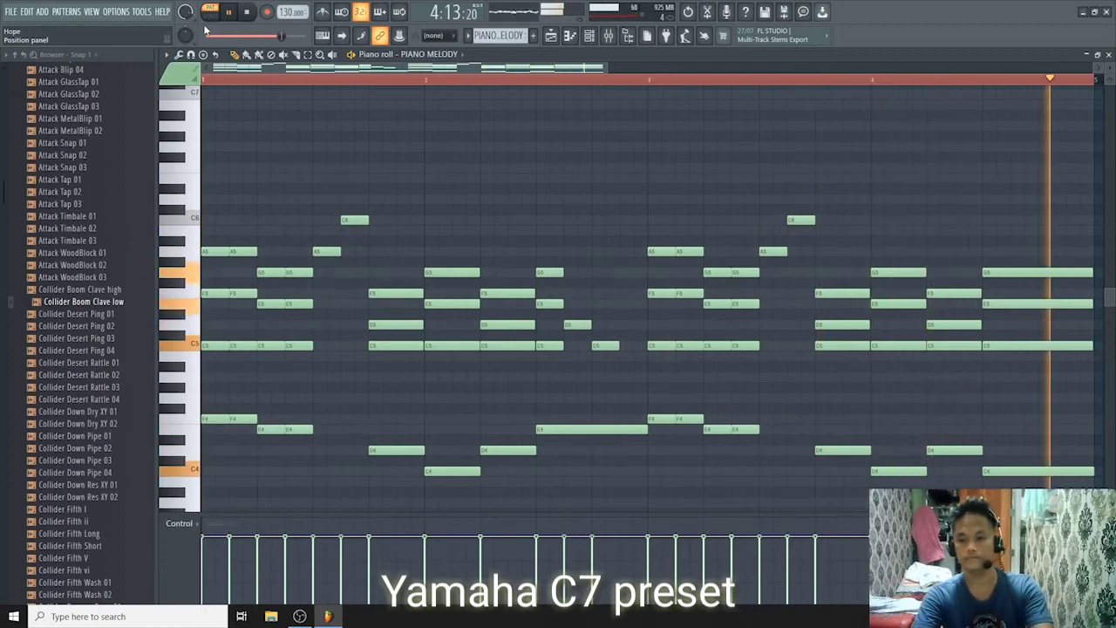
key(space)
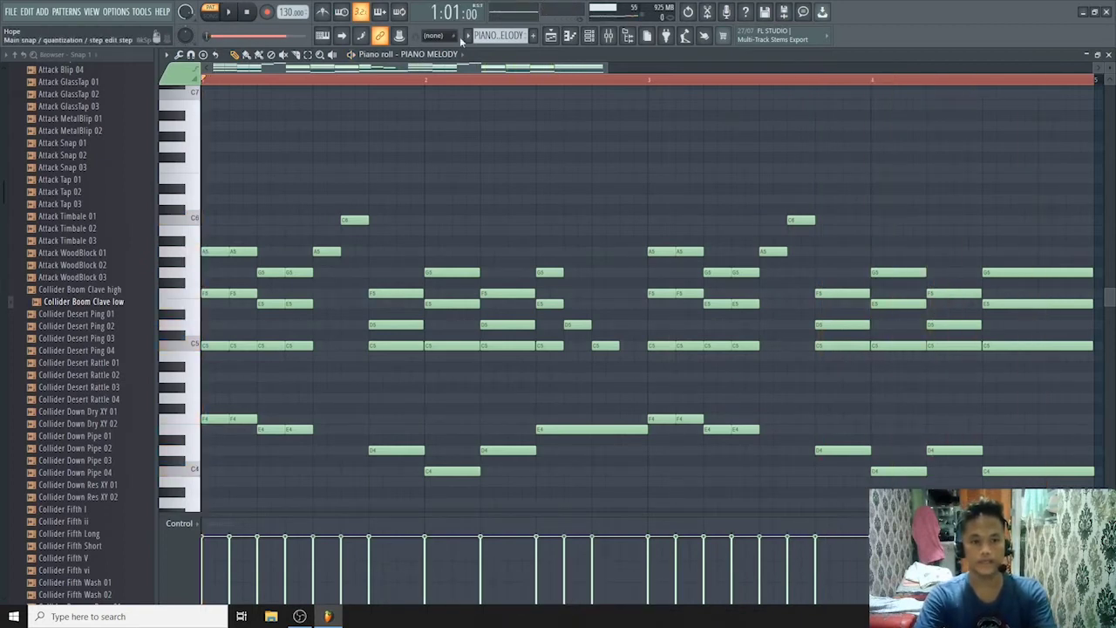
Reopen the COUNTER MELODY clip from the playlist in the piano roll.
click(551, 38)
double_click(370, 204)
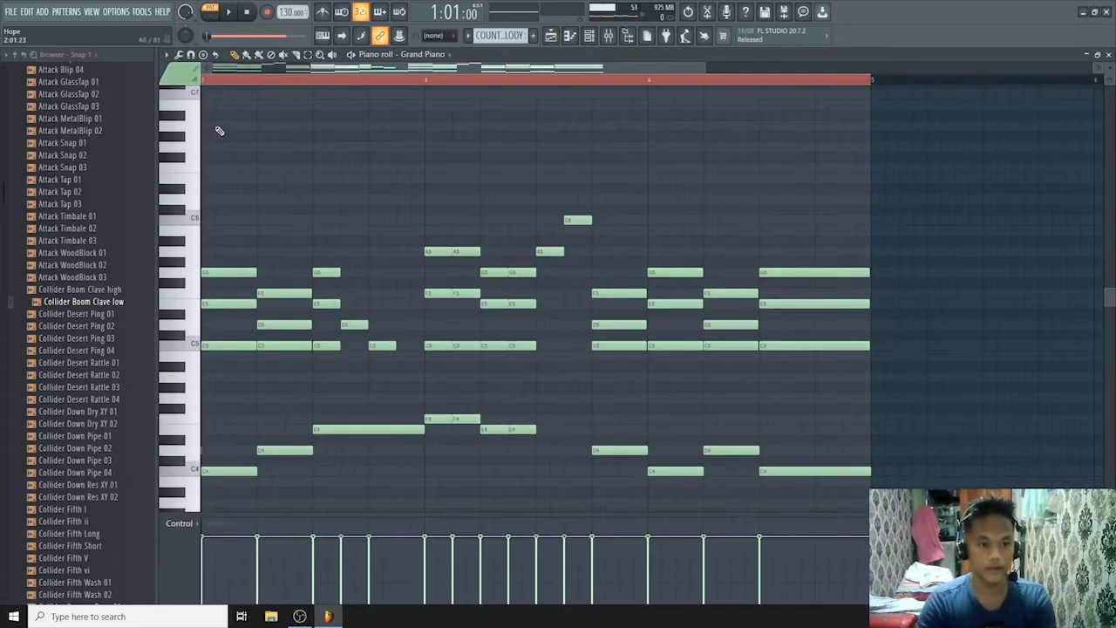
Place trial notes at A6, B6 and G6 above the counter melody and delete them.
click(261, 127)
click(346, 105)
click(449, 147)
drag(451, 149, 431, 149)
right_click(435, 147)
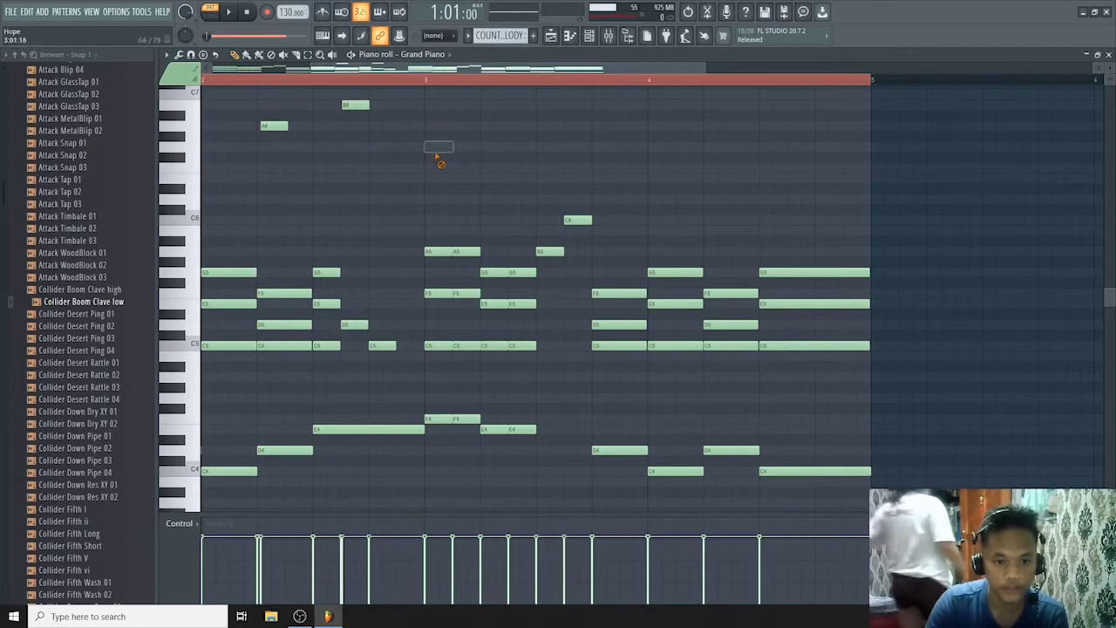
right_click(354, 106)
right_click(284, 127)
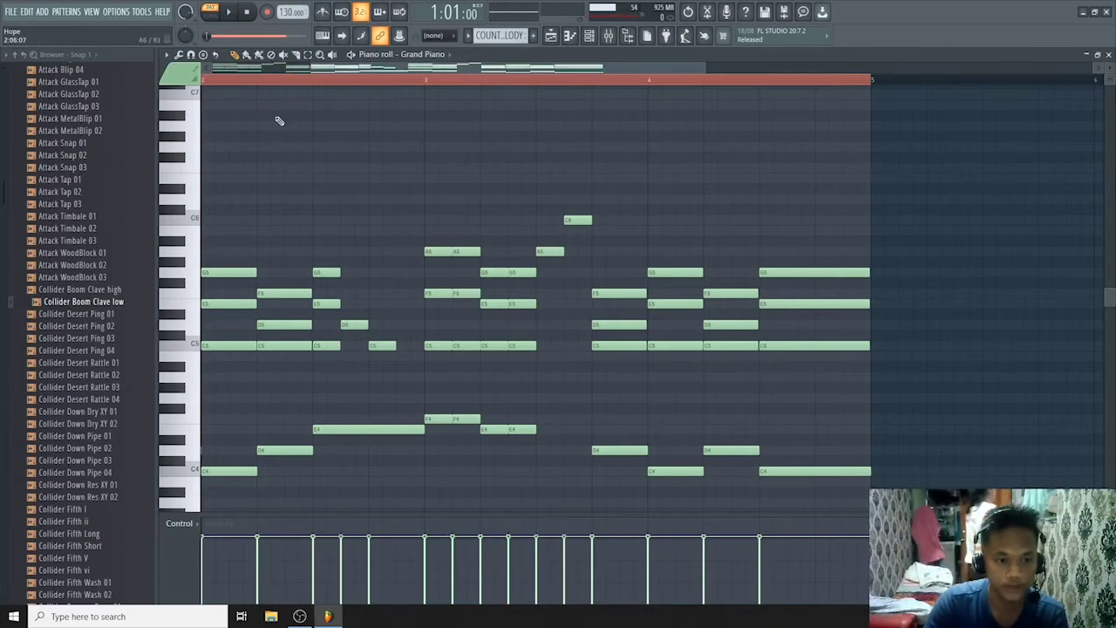
Place another trial note at A6 above the counter melody, nudge it to the second beat of bar 2, and delete it.
click(264, 127)
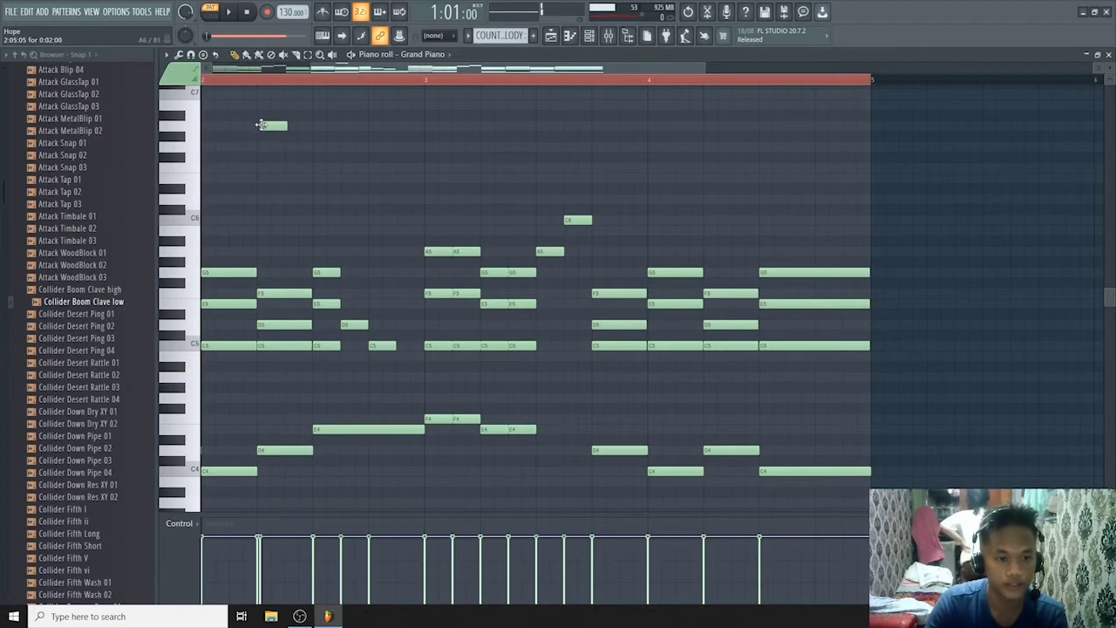
drag(263, 126, 266, 127)
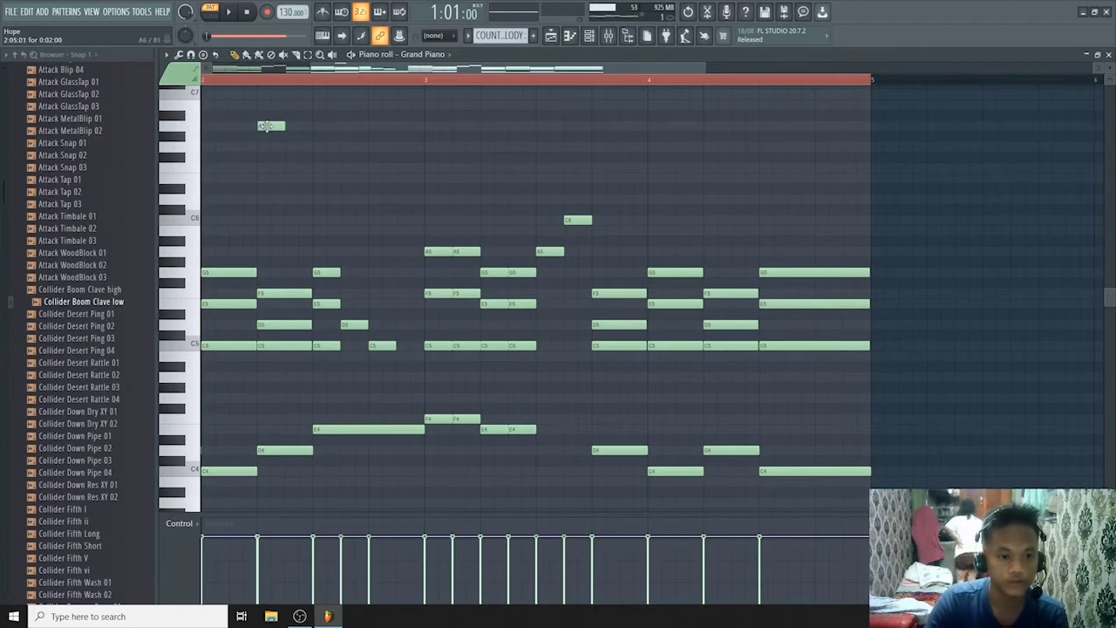
right_click(266, 126)
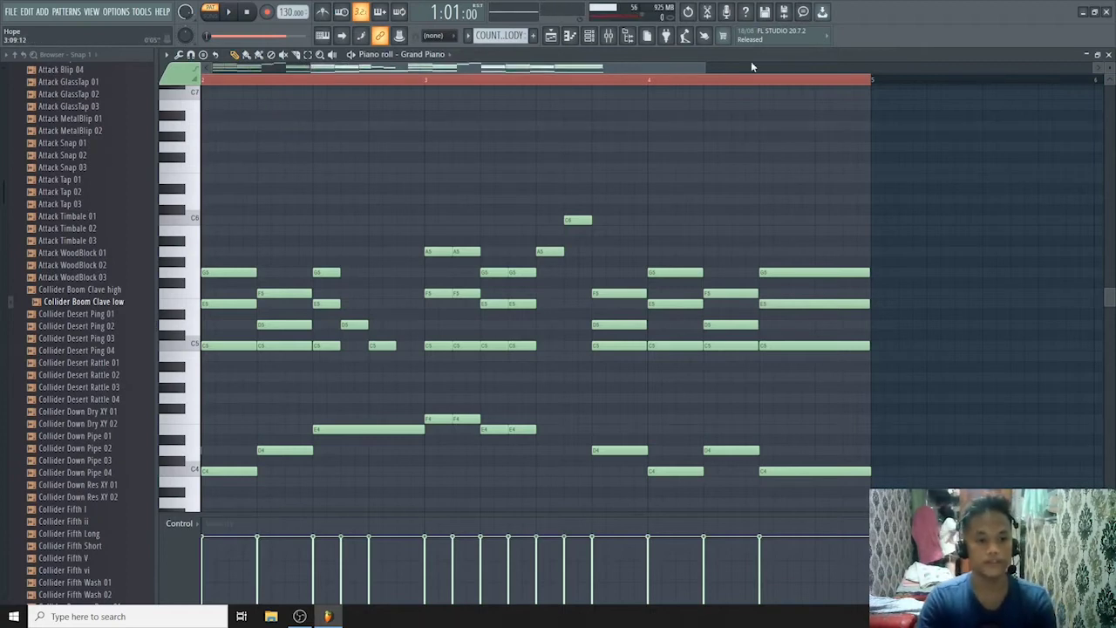
Return to the playlist and play the intro from bar 1 in song mode.
click(550, 35)
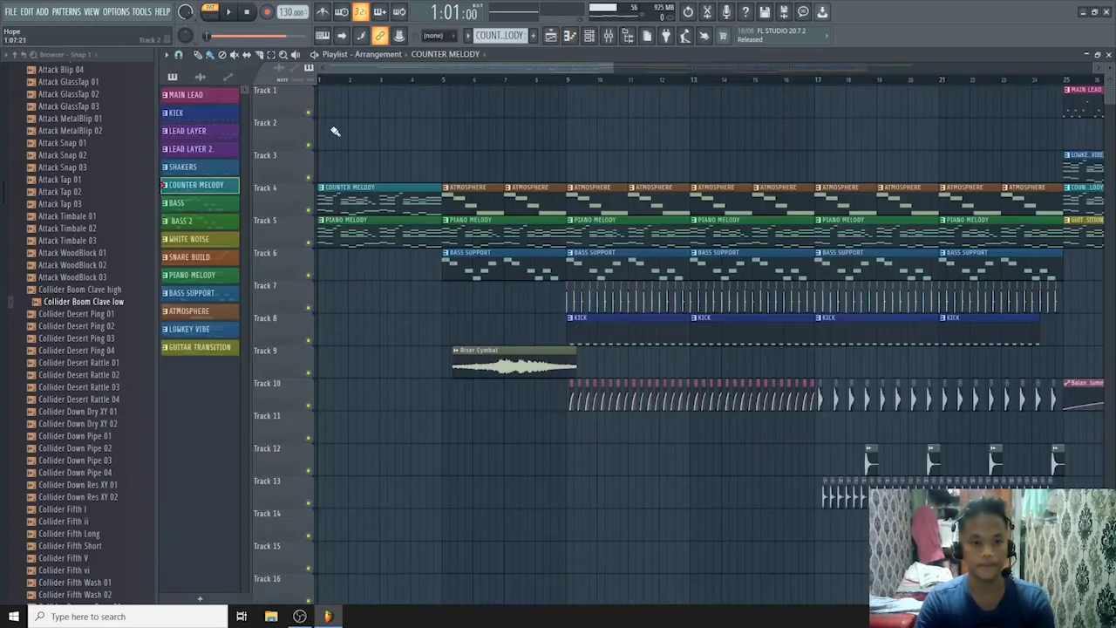
click(323, 83)
key(space)
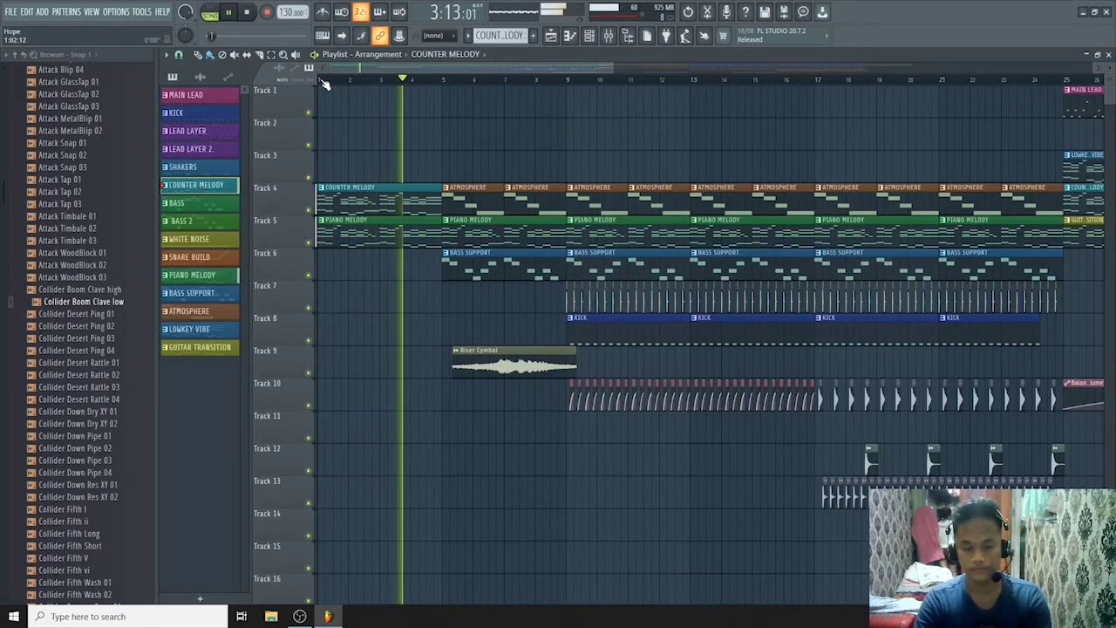
key(space)
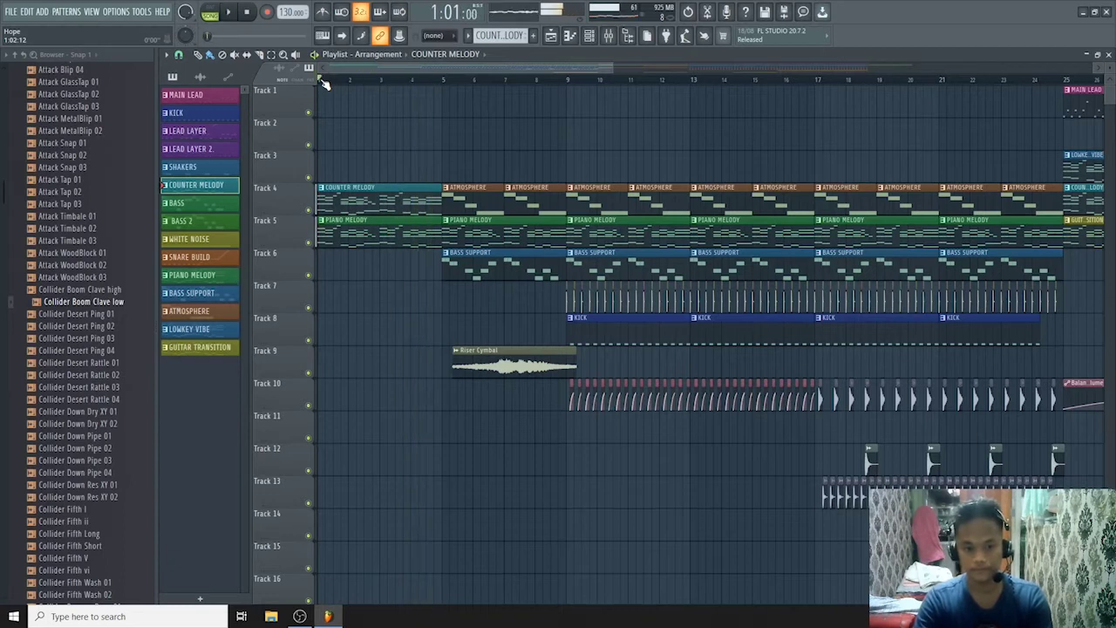
Solo Track 4 and play the ATMOSPHERE clips from bar 5.
scroll(528, 212, up, 4)
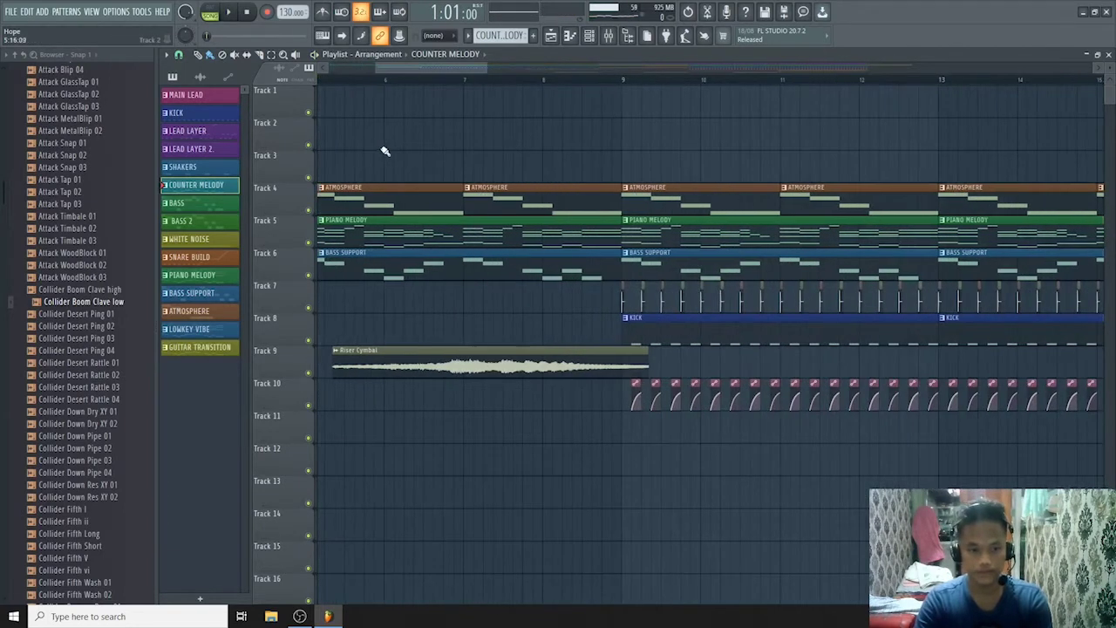
scroll(396, 144, down, 2)
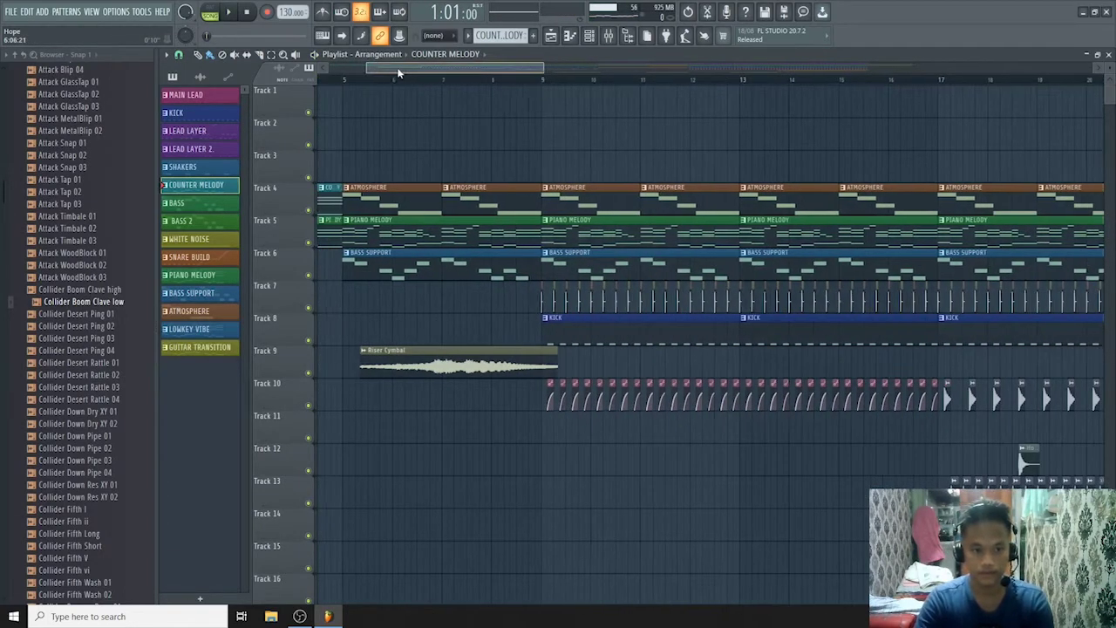
drag(404, 70, 394, 72)
click(377, 80)
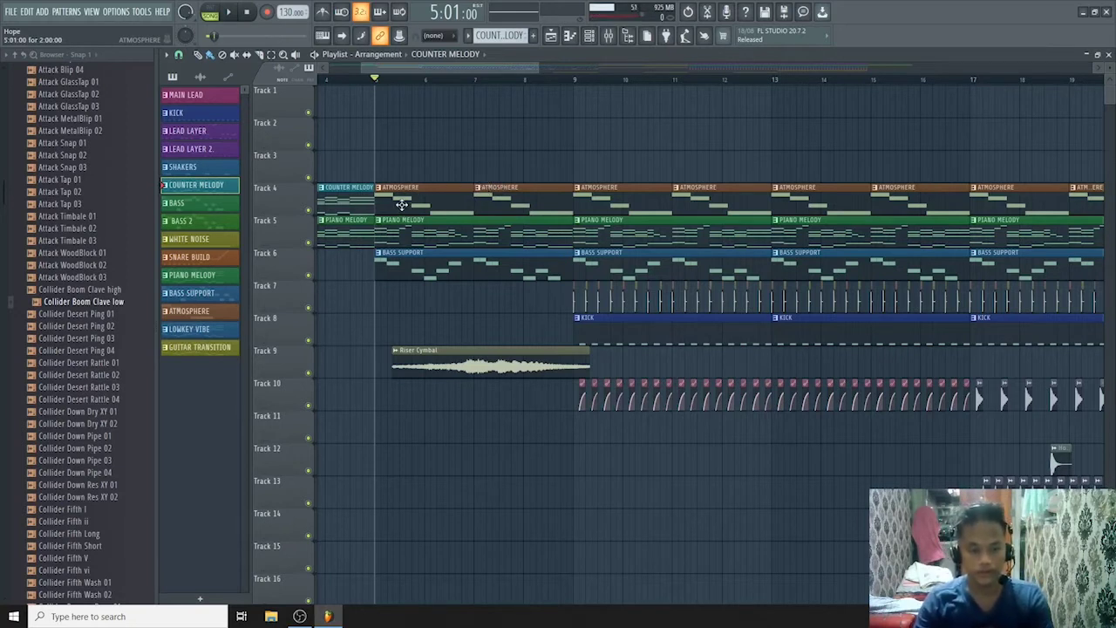
click(310, 210)
right_click(309, 210)
key(space)
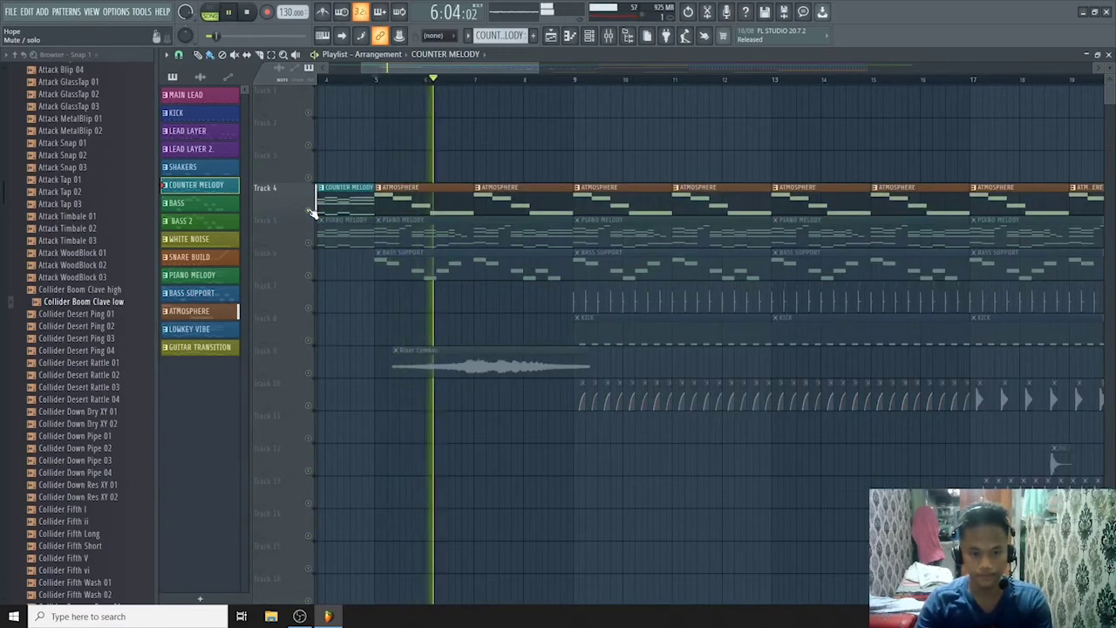
key(space)
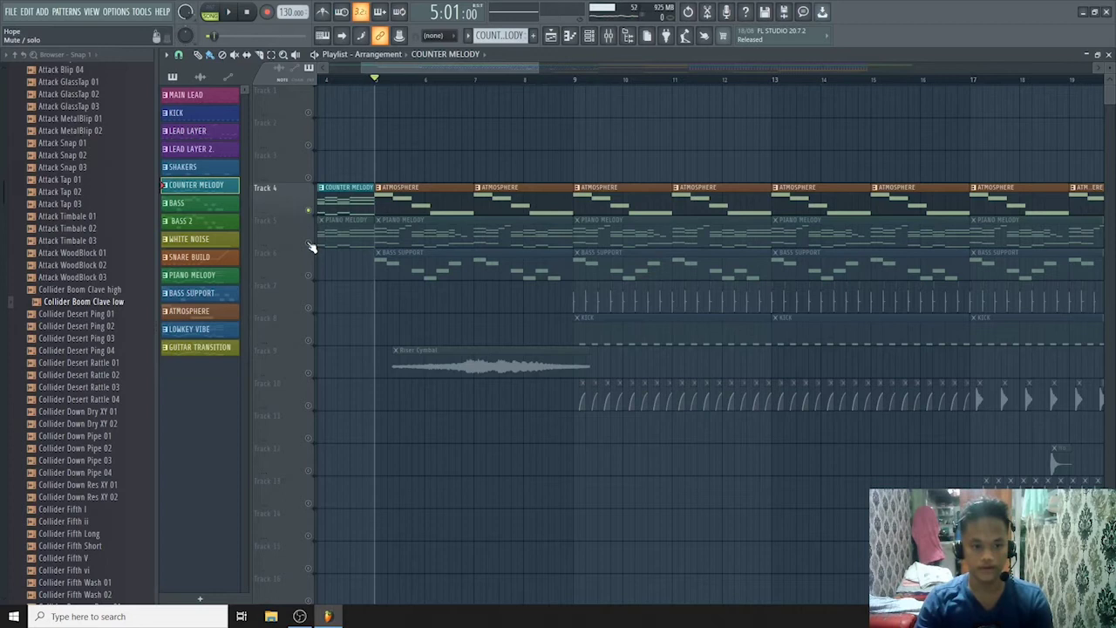
Solo Track 5 and play the PIANO MELODY clips from bar 5.
right_click(309, 244)
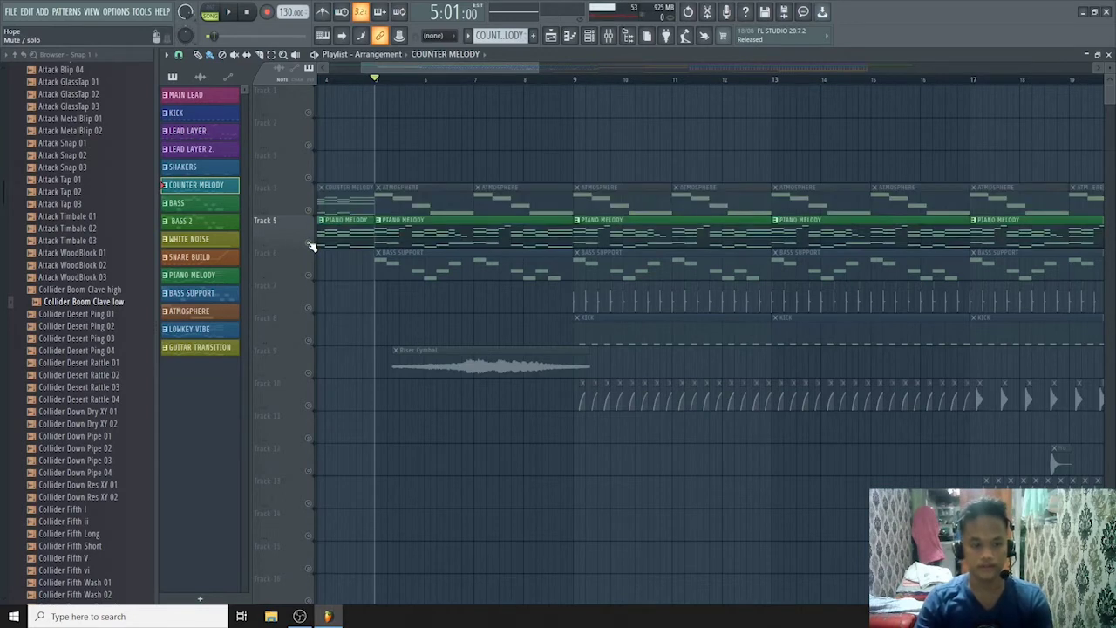
key(space)
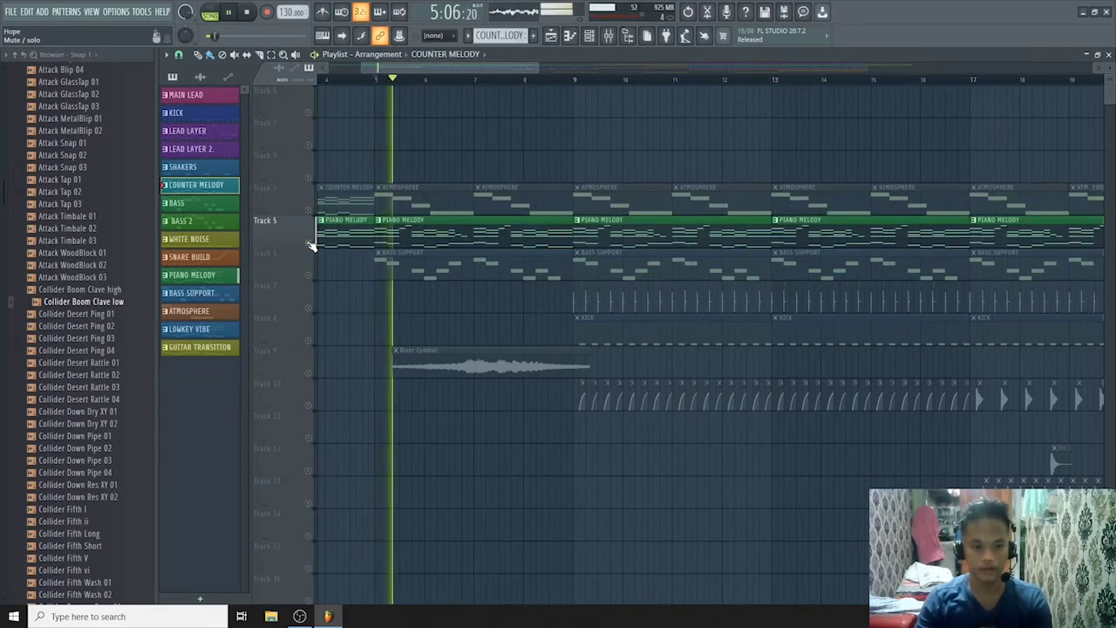
key(space)
Solo Track 6 and play the BASS SUPPORT clips from bar 5.
right_click(310, 276)
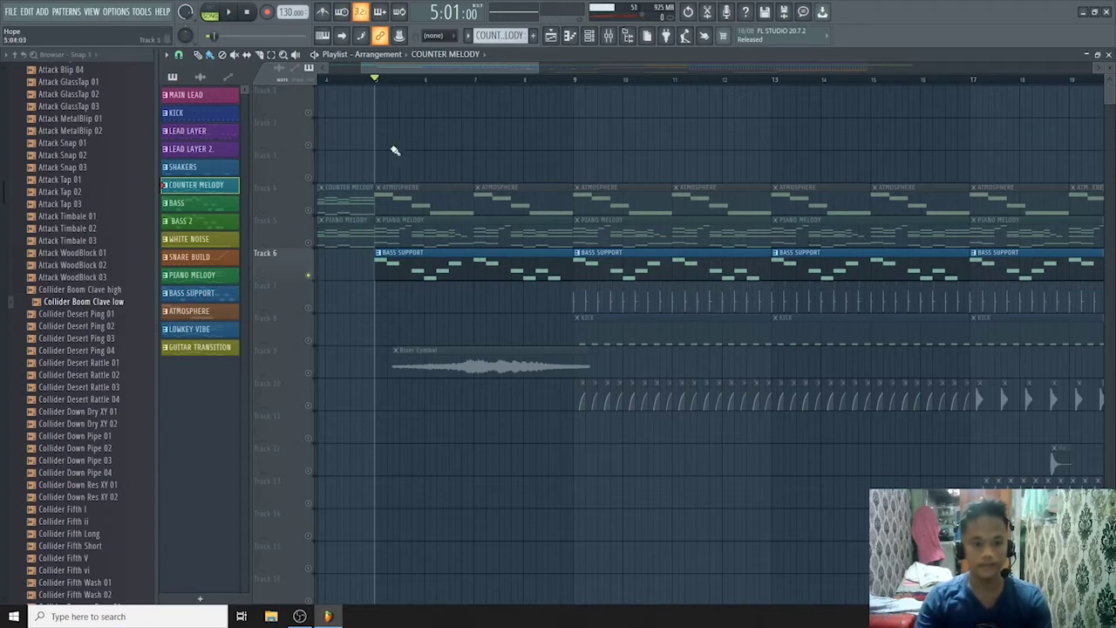
mouse_move(389, 73)
mouse_down()
mouse_move(405, 68)
mouse_move(379, 78)
mouse_up()
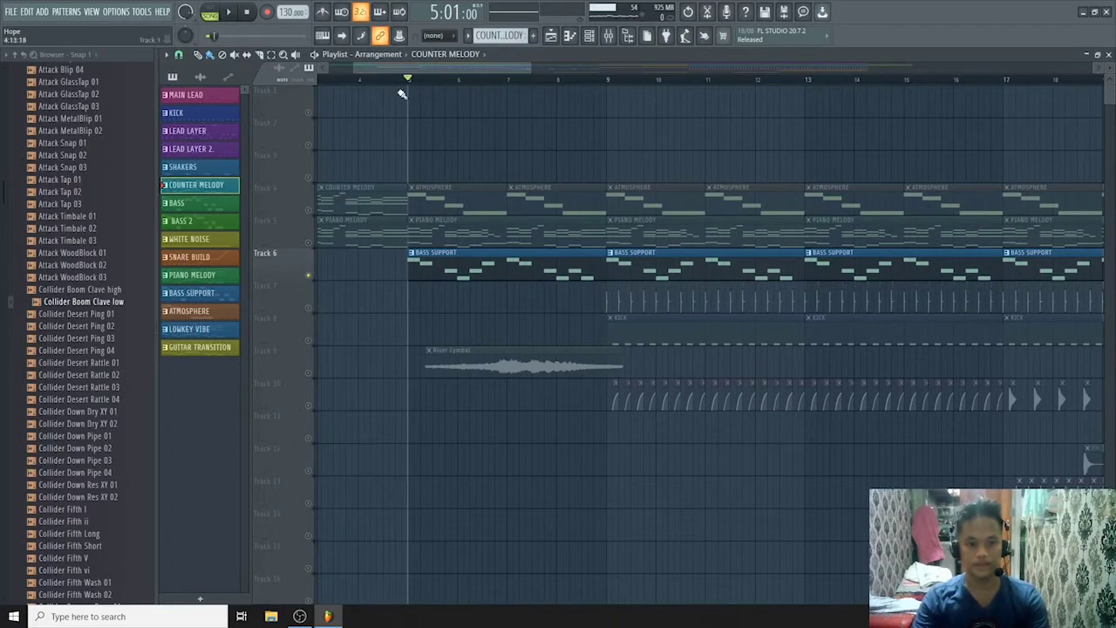
key(space)
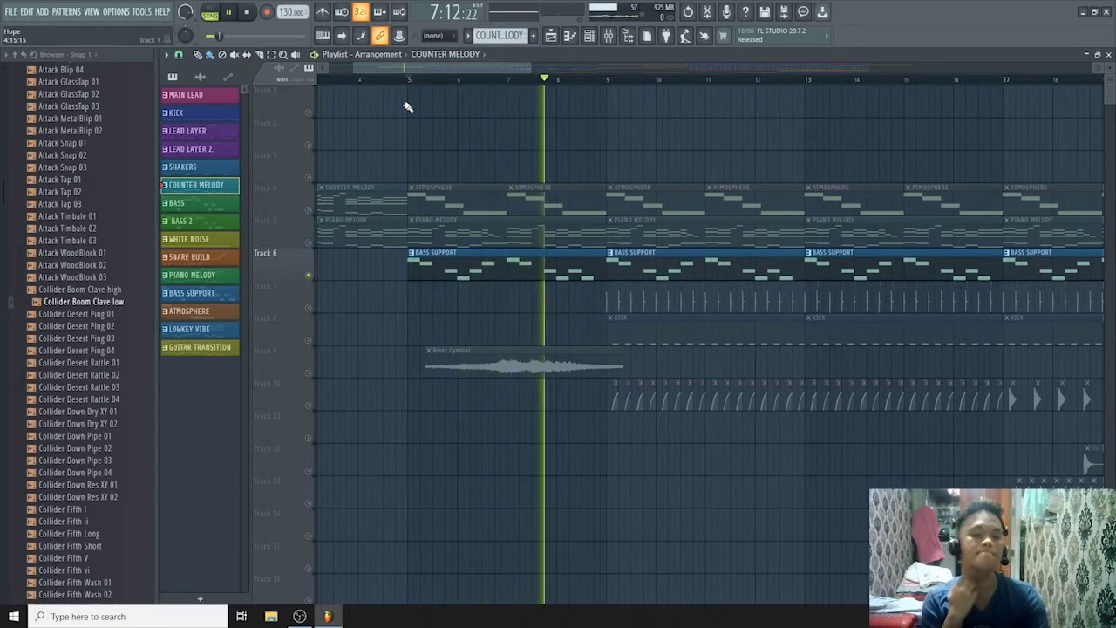
key(space)
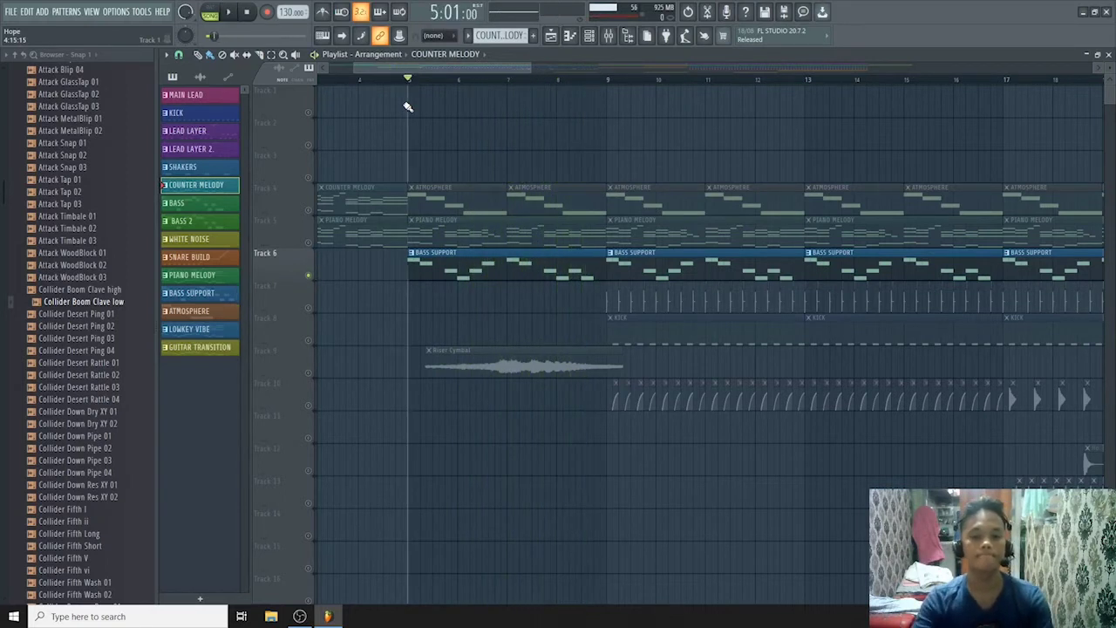
Solo Track 9 and play the Riser Cymbal clip from its start in bar 5.
click(312, 373)
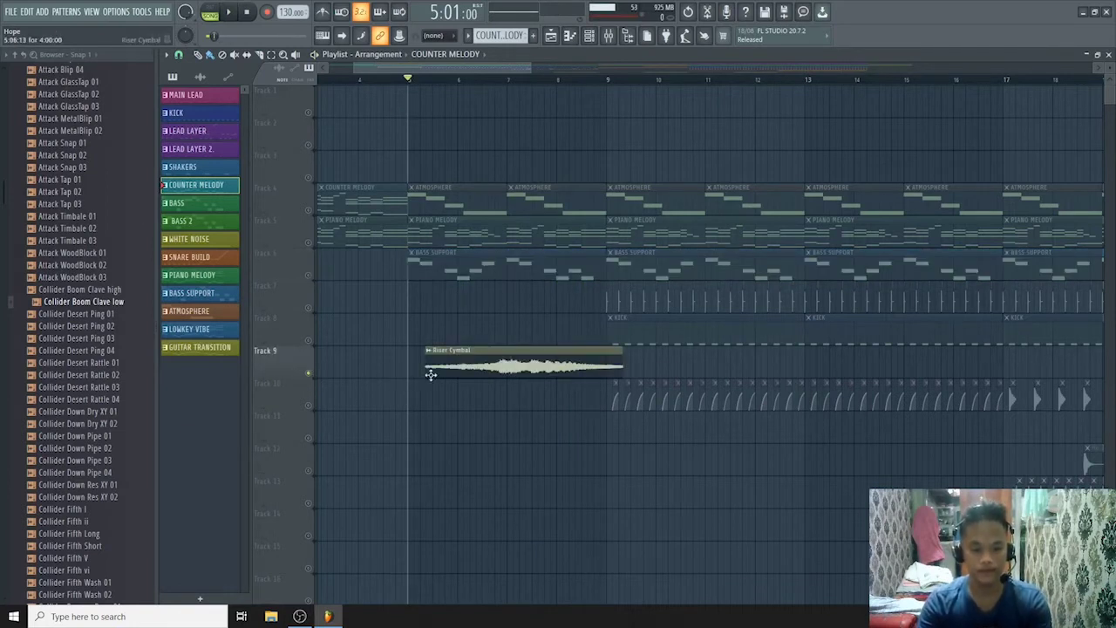
click(432, 83)
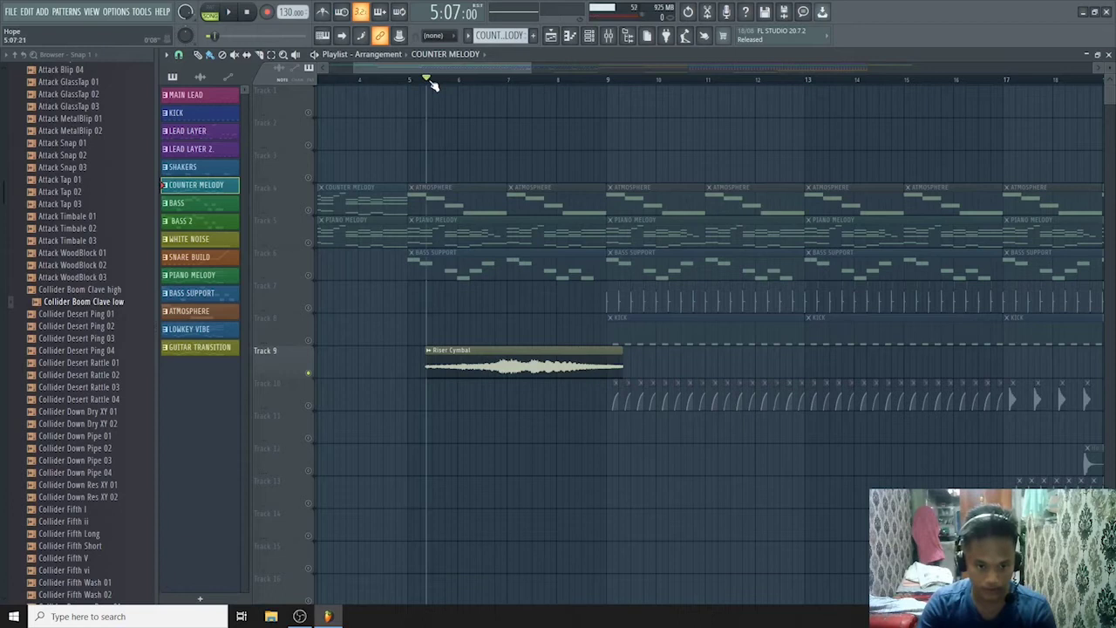
key(space)
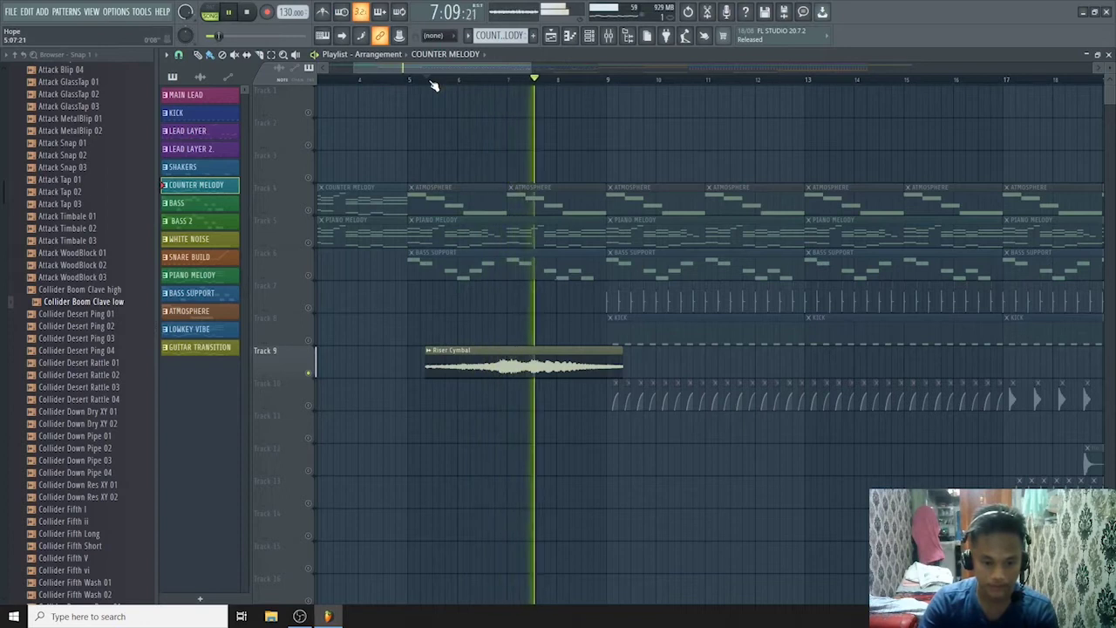
key(space)
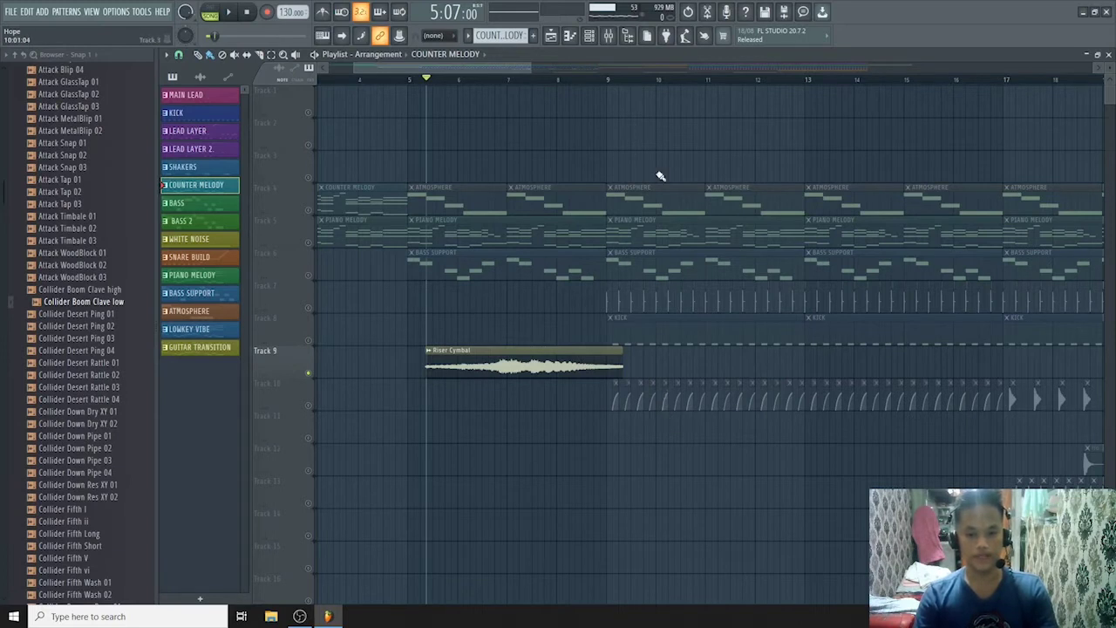
Solo Track 7 and play its short repeating percussion clips from bar 9.
scroll(526, 86, right, 2)
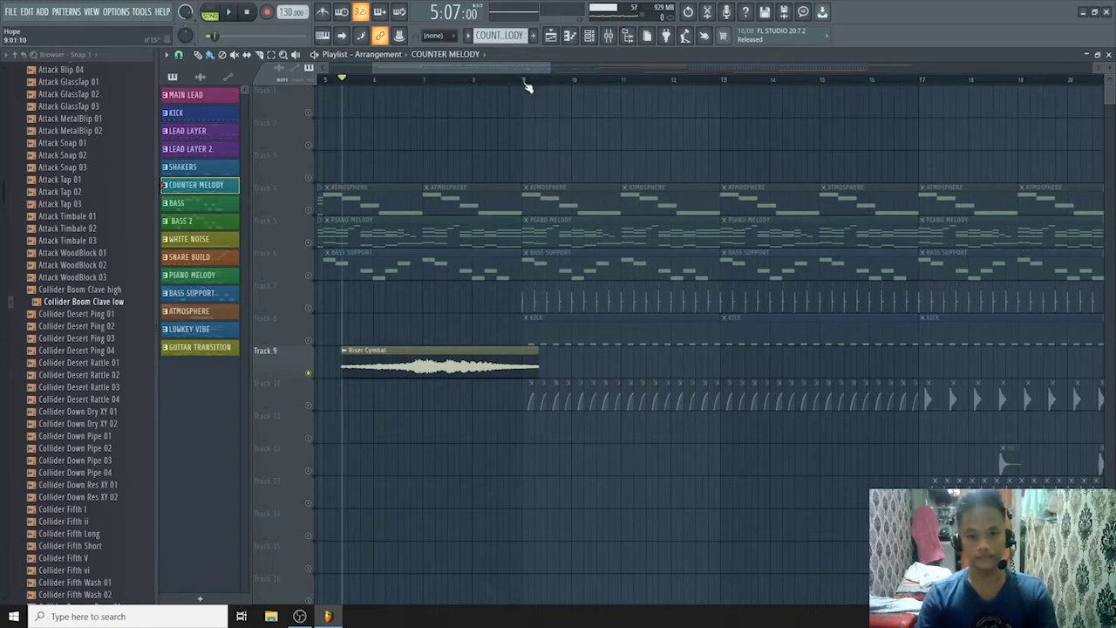
click(315, 247)
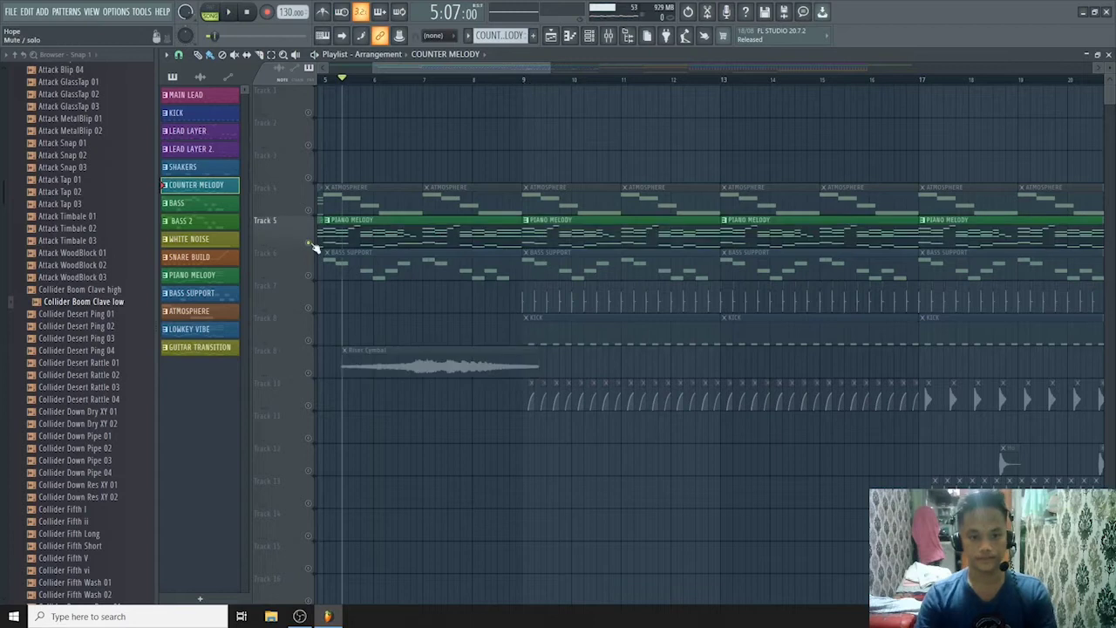
click(314, 308)
click(525, 82)
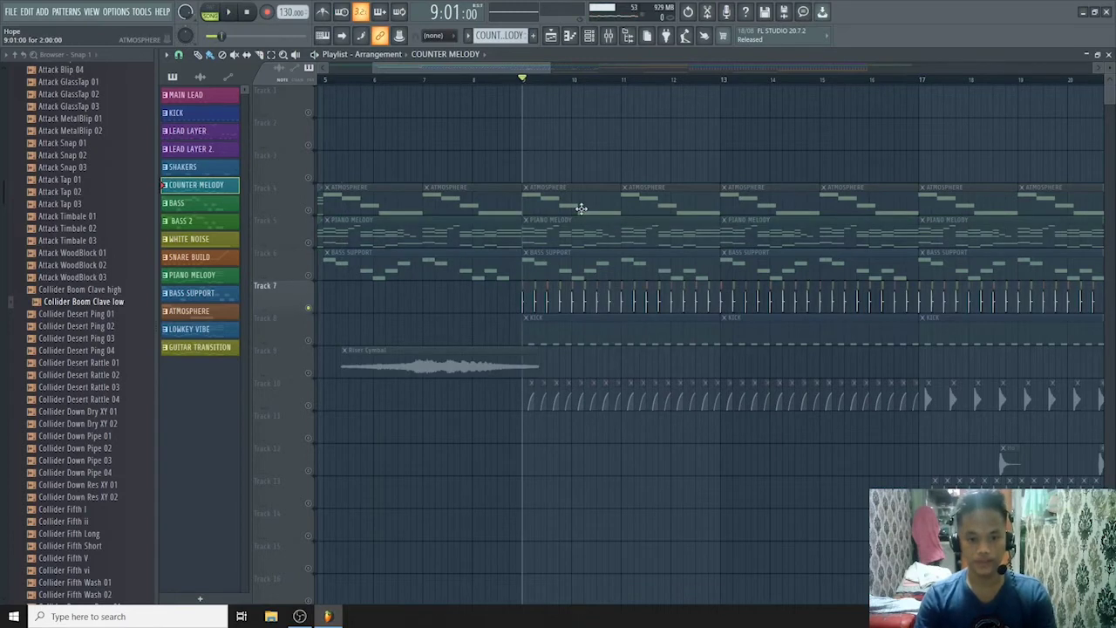
scroll(576, 265, down, 3)
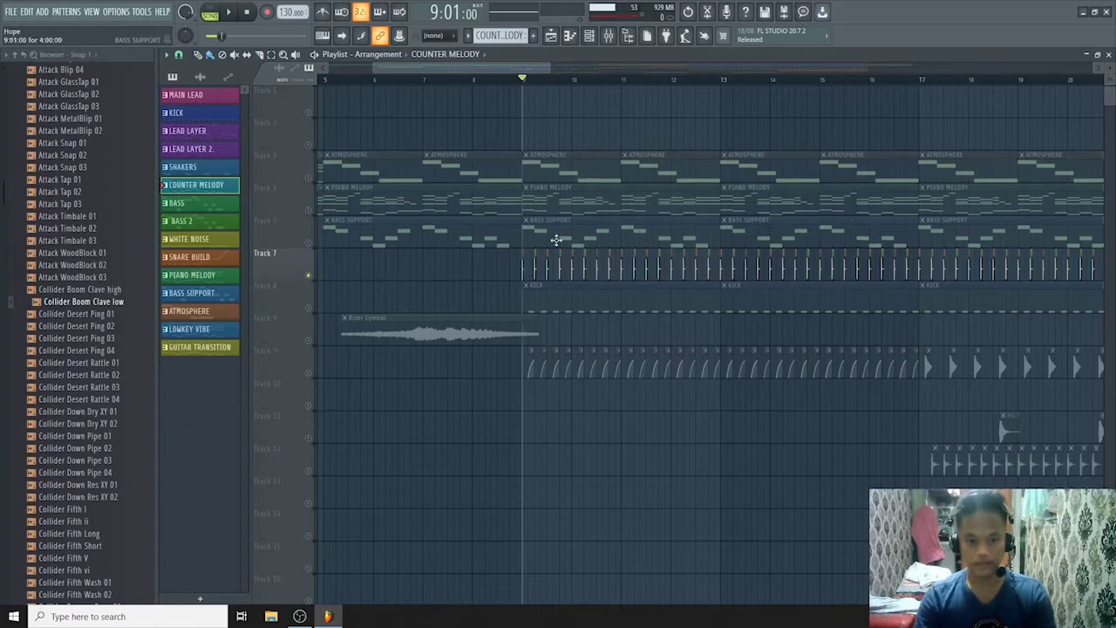
scroll(596, 208, up, 1)
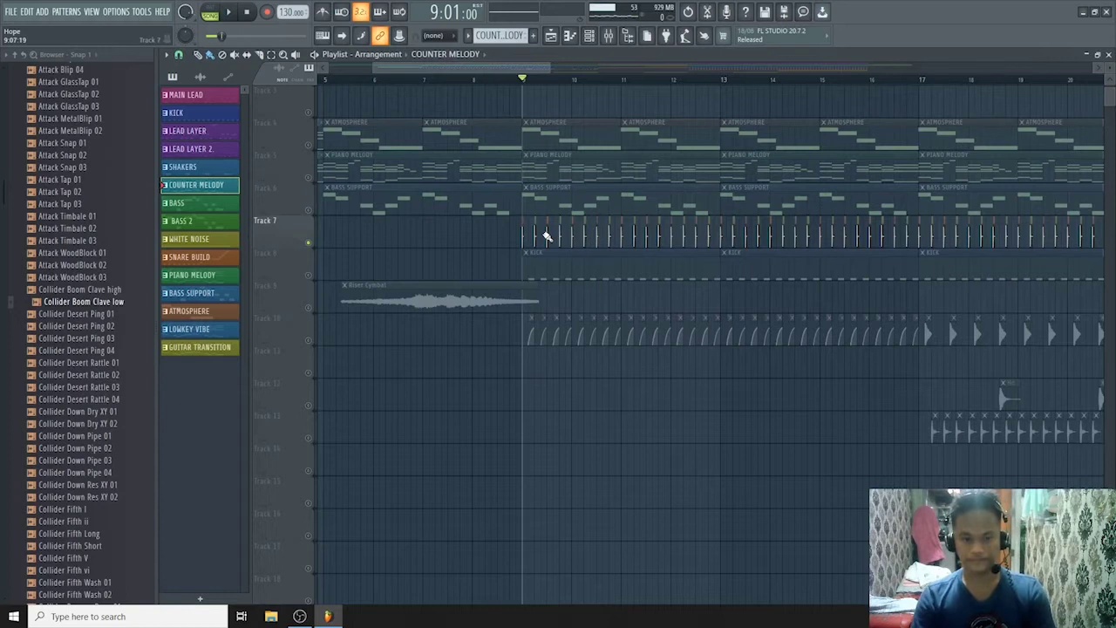
key(space)
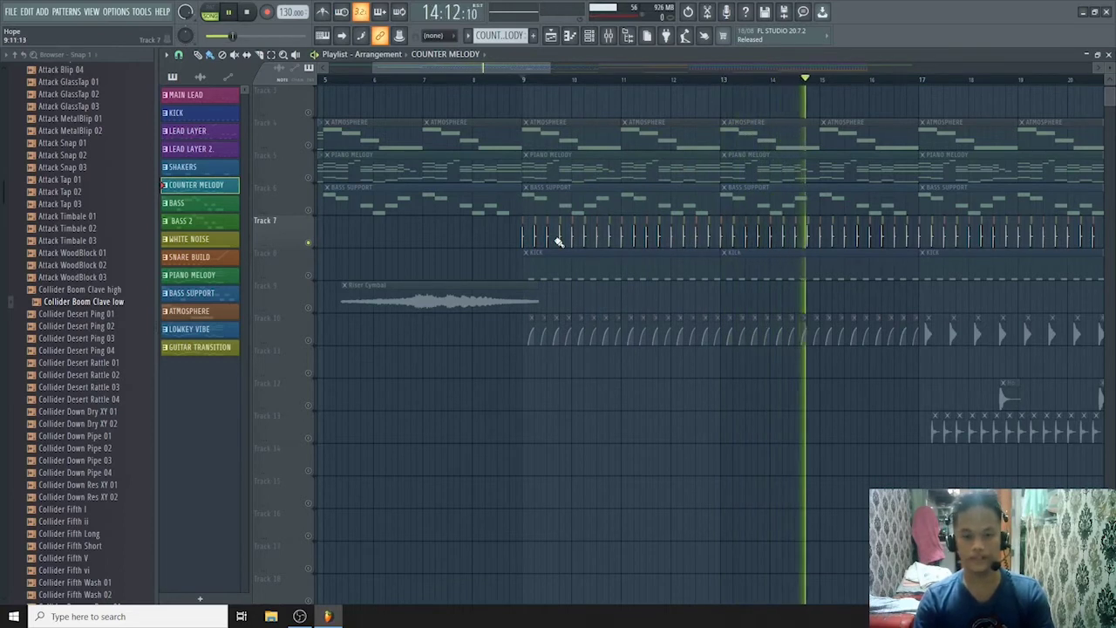
key(space)
Solo Track 8 and play the KICK clips from bar 9.
click(311, 279)
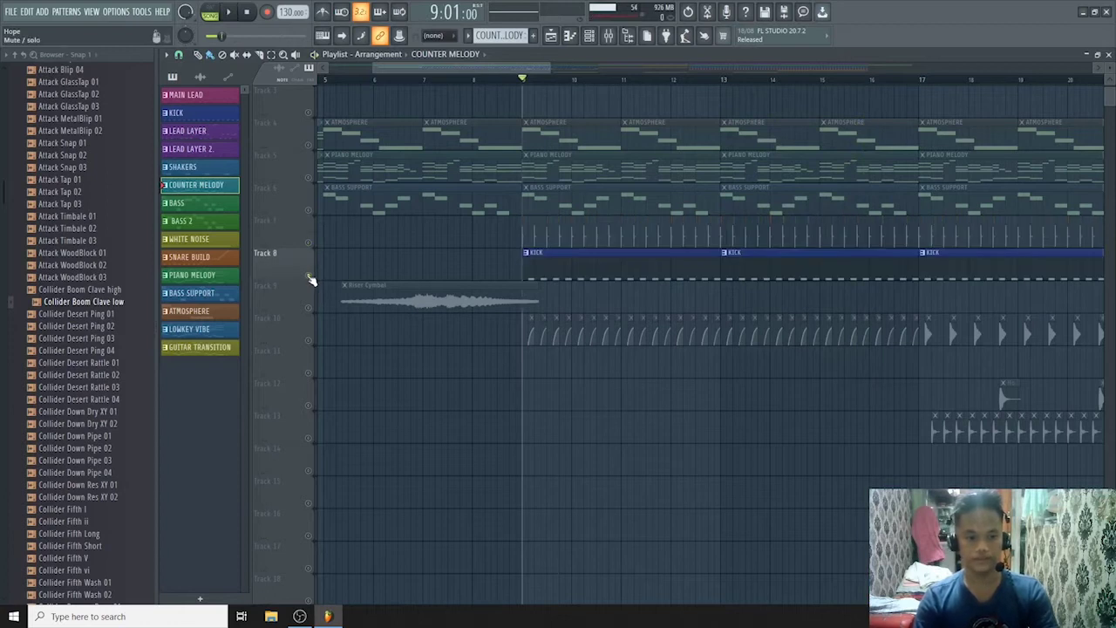
drag(436, 66, 467, 77)
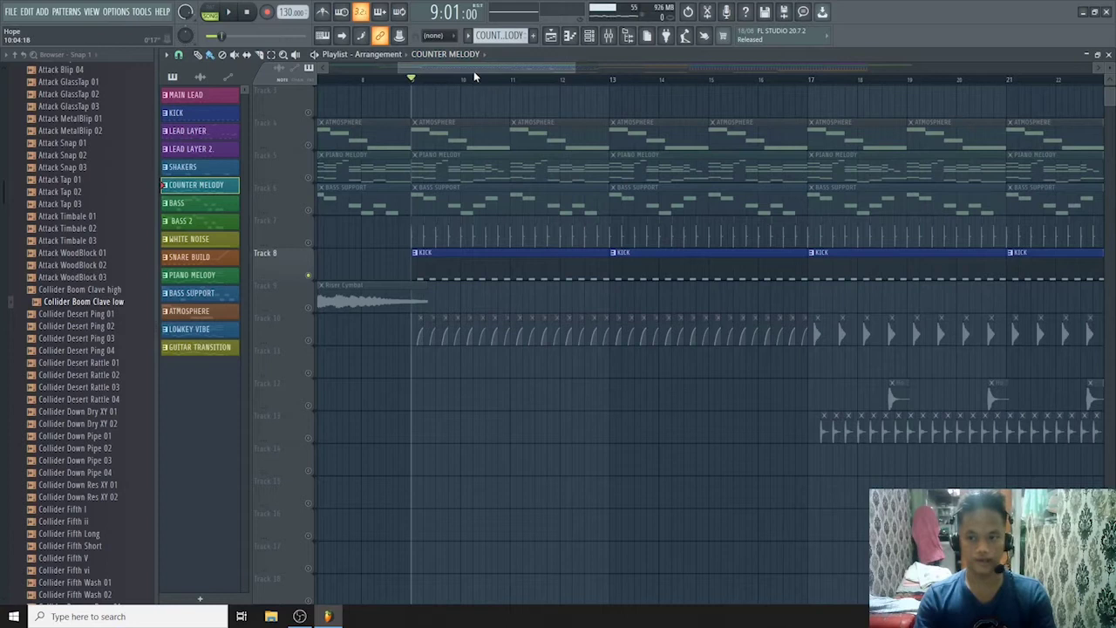
key(space)
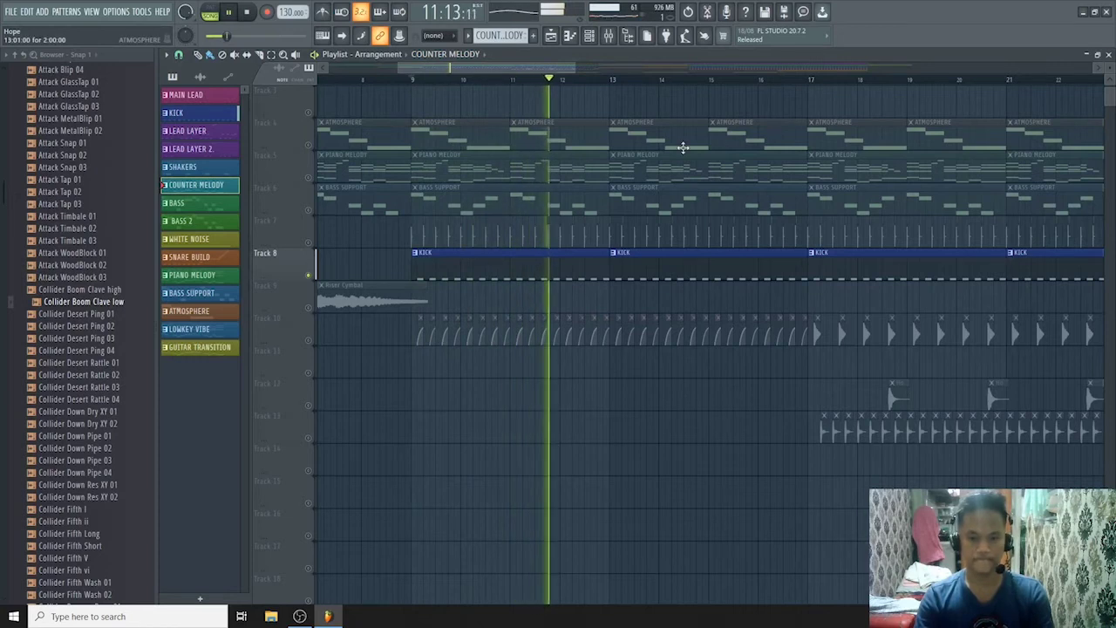
drag(488, 68, 544, 68)
key(space)
Solo Track 10, enable the KICK on Track 8 alongside it, and play both from bar 17.
click(544, 76)
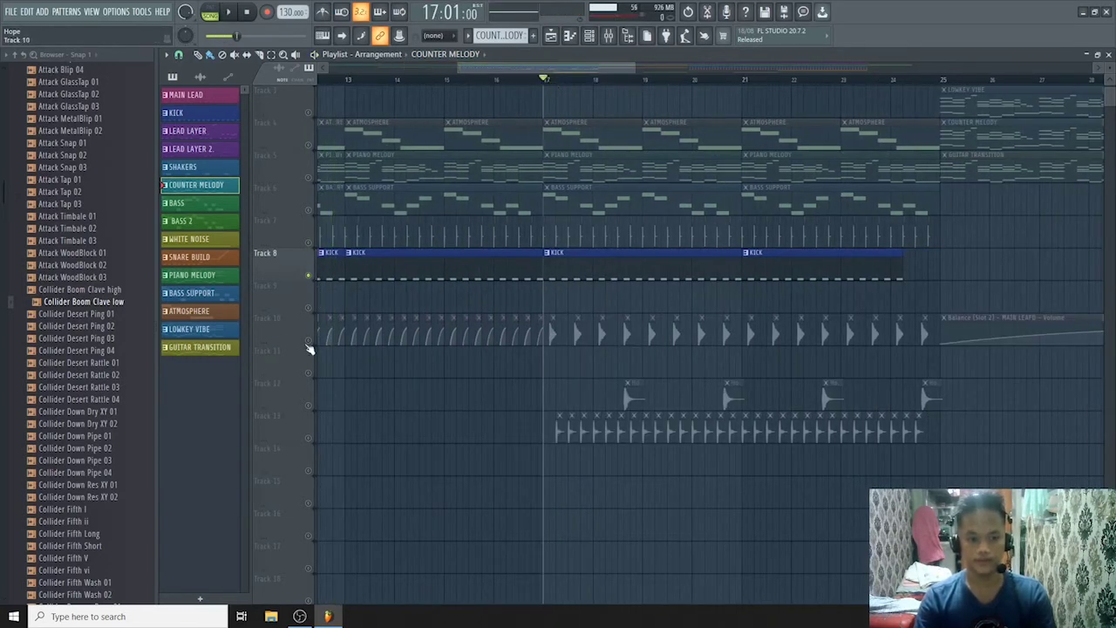
right_click(309, 342)
click(310, 277)
key(space)
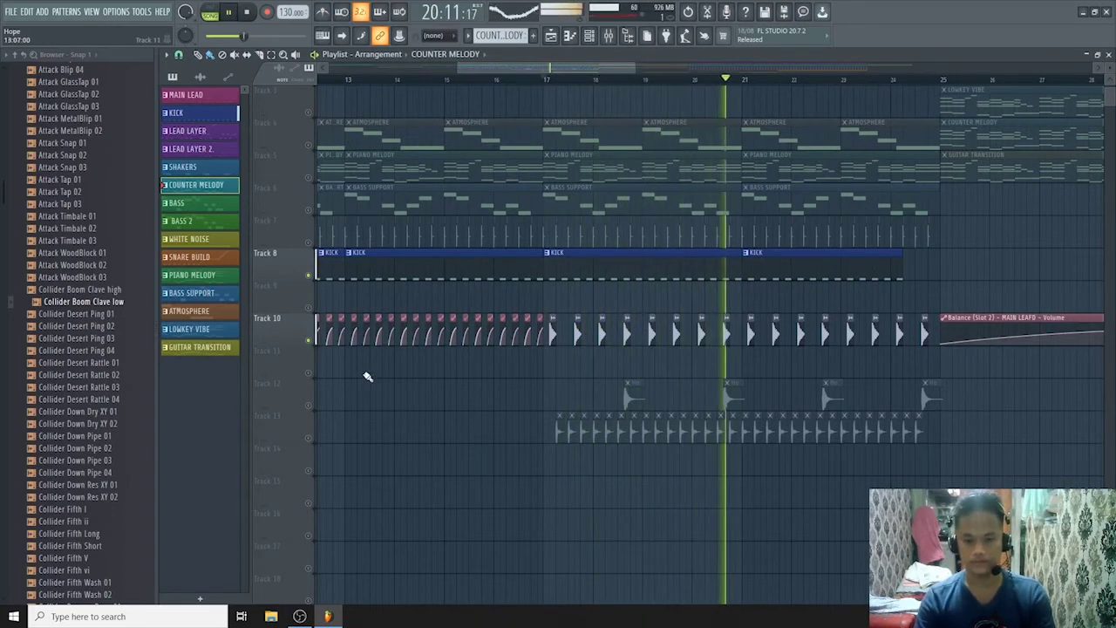
key(space)
Solo Track 13, enable Track 12 alongside it, and play both tracks' percussion samples from bar 17.
ctrl+click(308, 438)
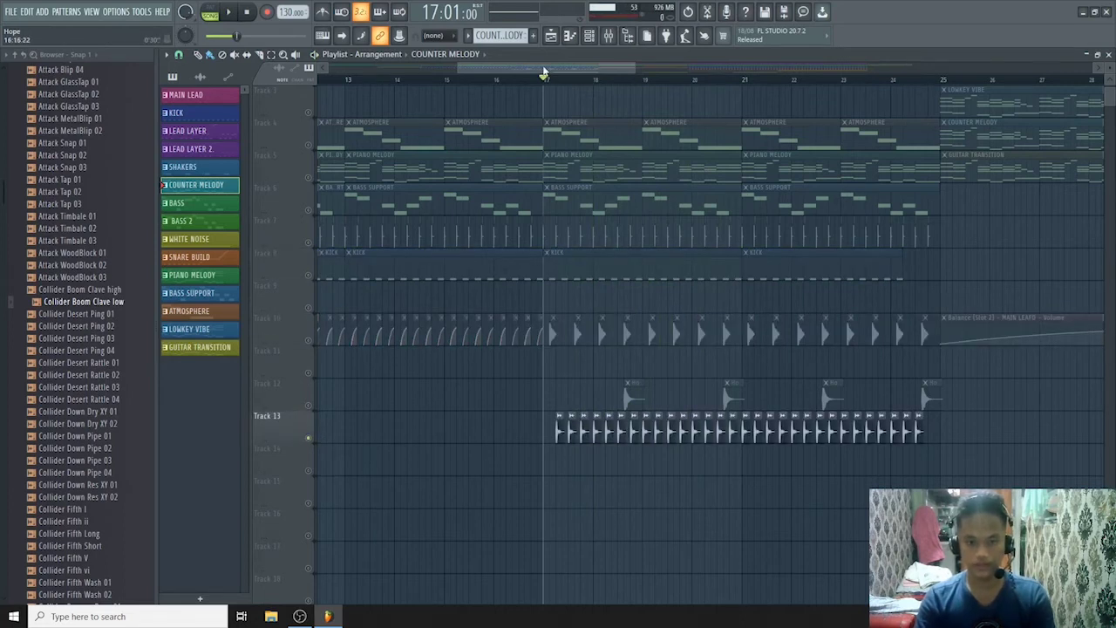
drag(542, 69, 553, 69)
click(309, 406)
key(space)
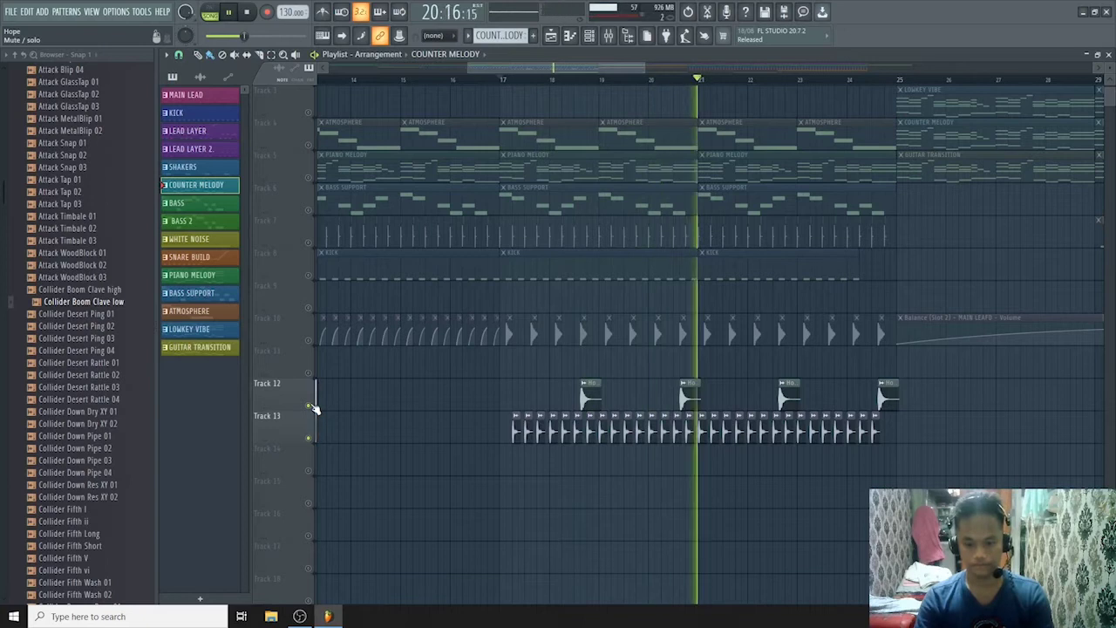
key(space)
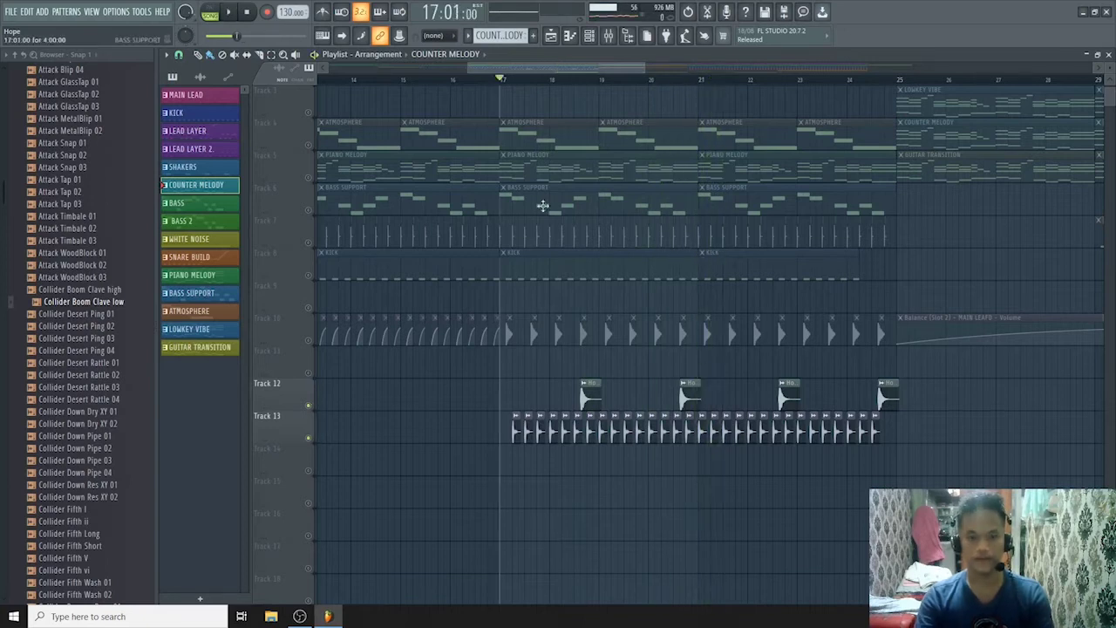
Enable all playlist tracks again and set the playback position to bar 25.
ctrl+scroll(592, 391, down, 2)
ctrl+scroll(591, 391, down, 2)
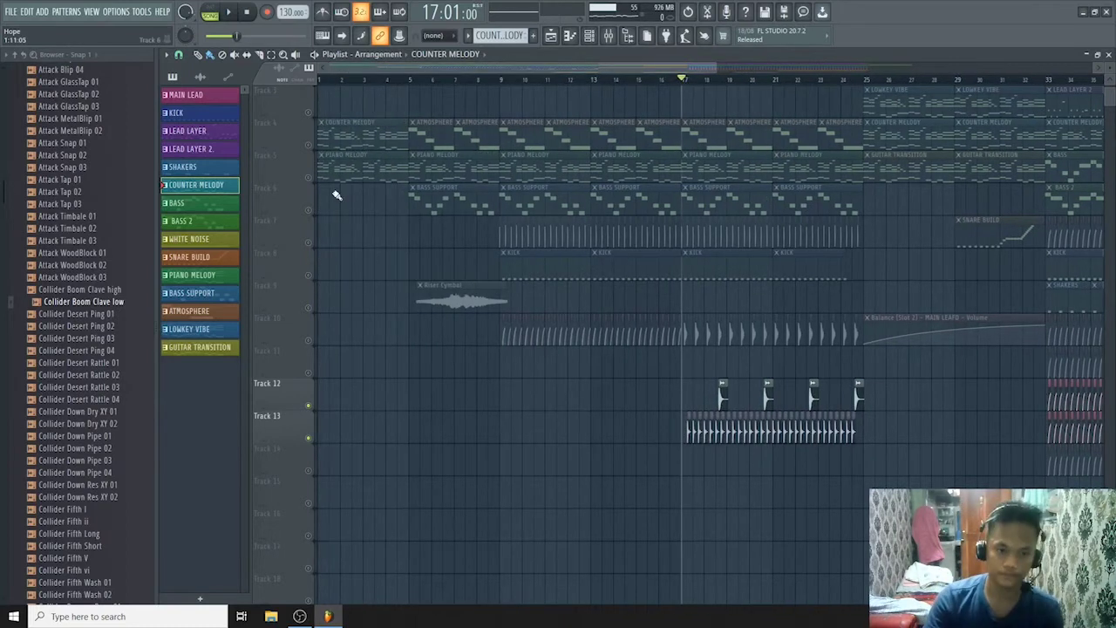
scroll(311, 142, left, 3)
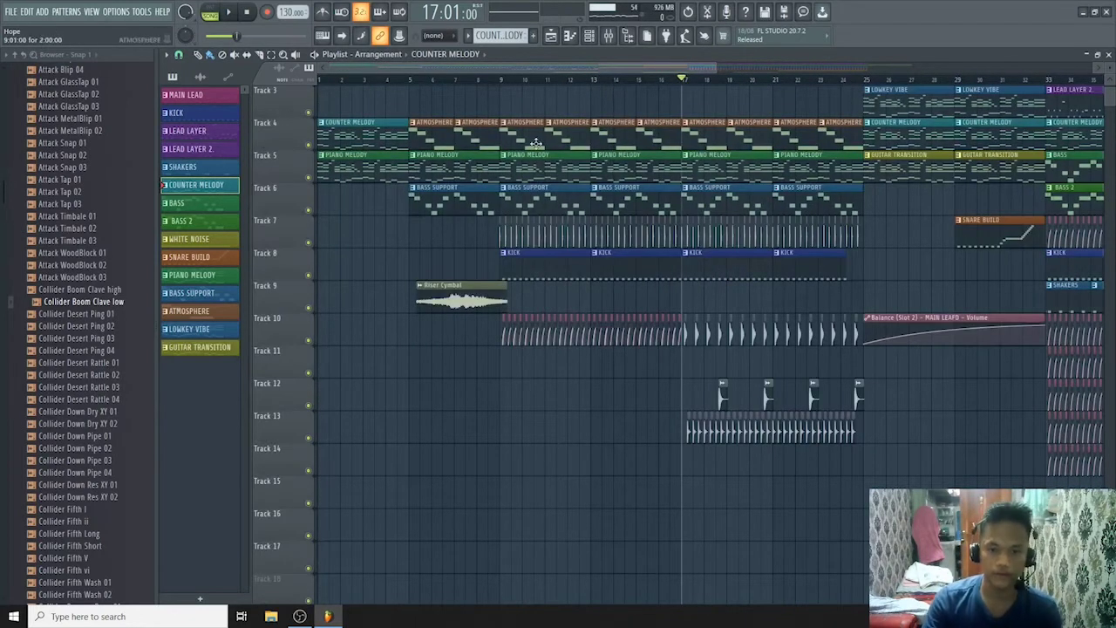
drag(488, 69, 626, 79)
click(588, 80)
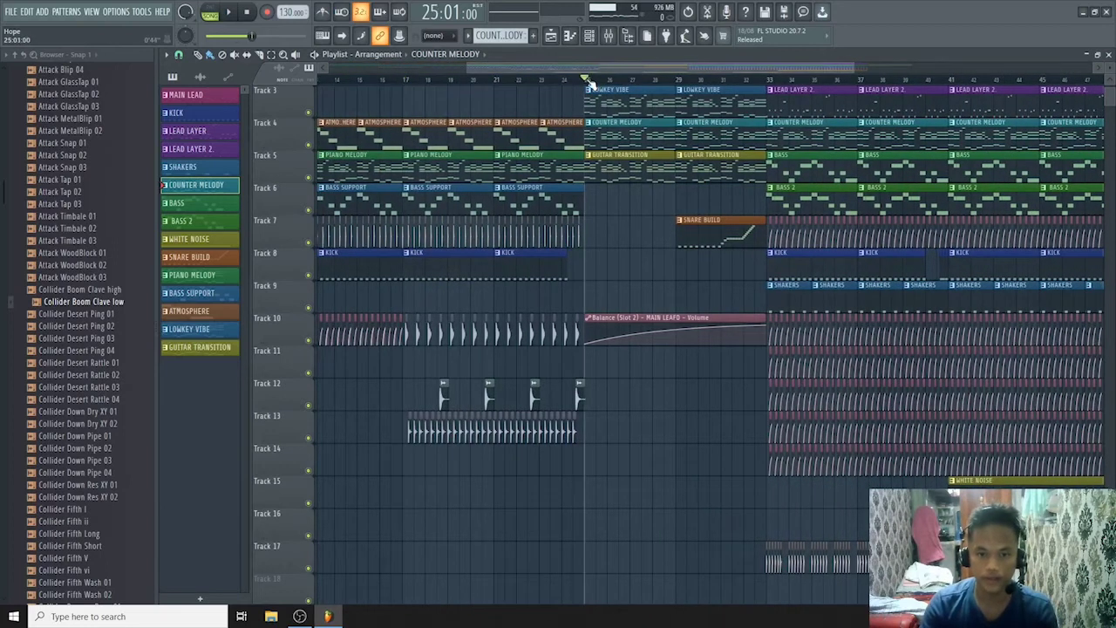
scroll(642, 222, up, 2)
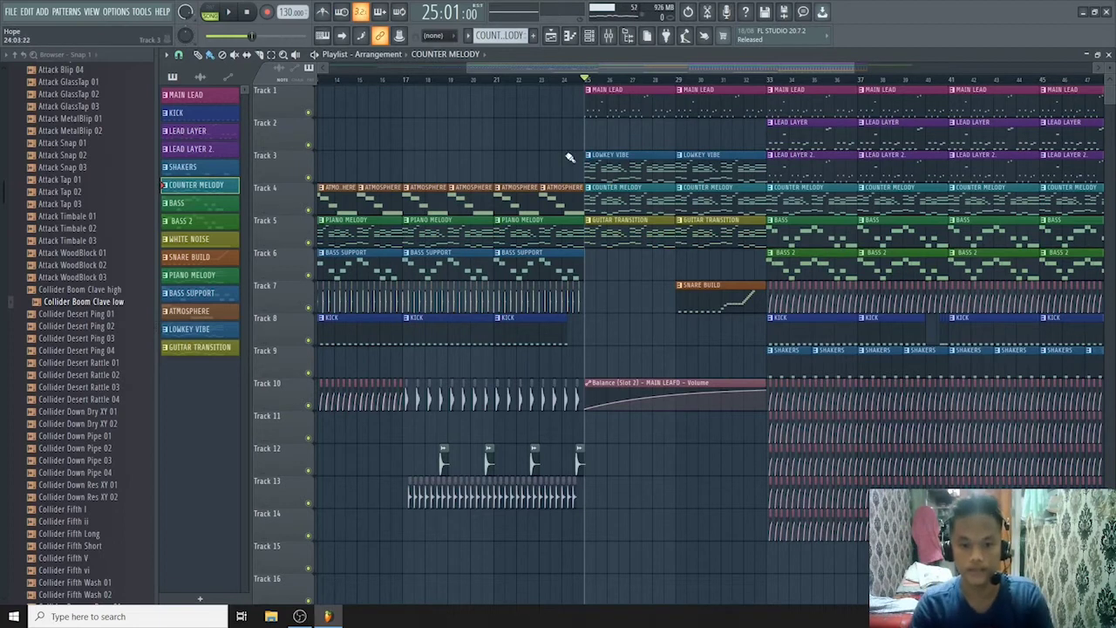
Examine and play the LOWKEY VIBE pattern in the piano roll, and return to the playlist in song mode.
double_click(616, 173)
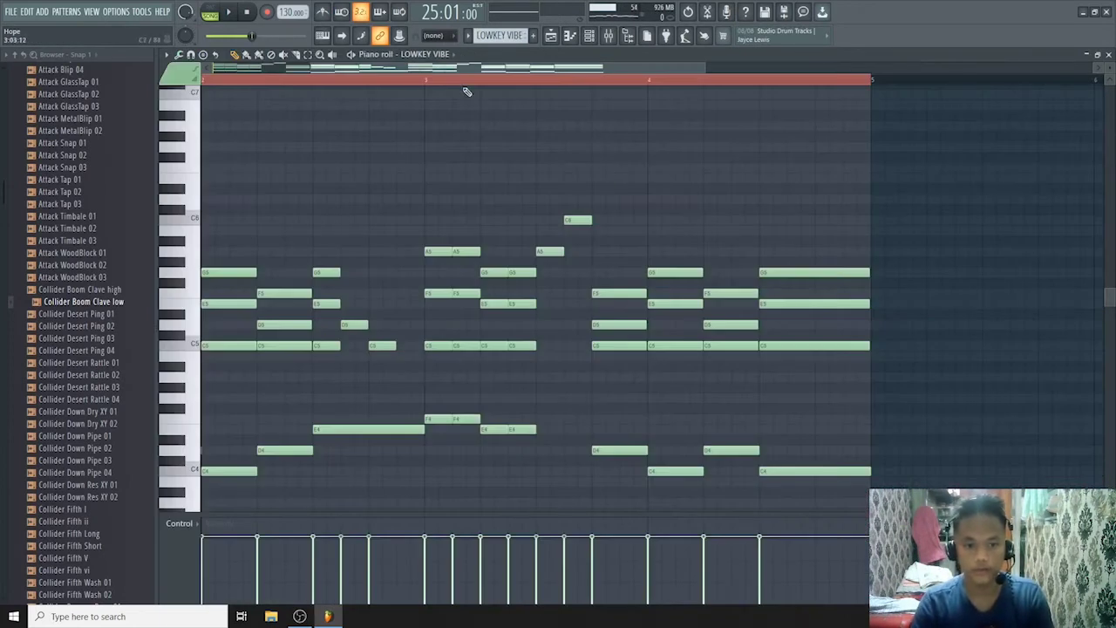
drag(468, 69, 368, 73)
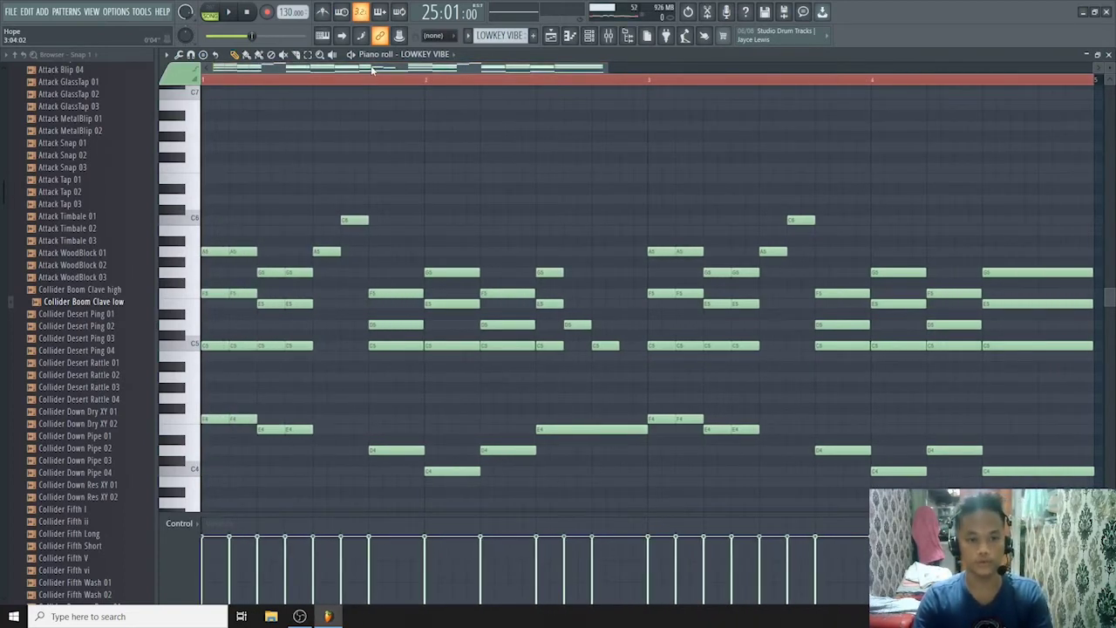
click(213, 80)
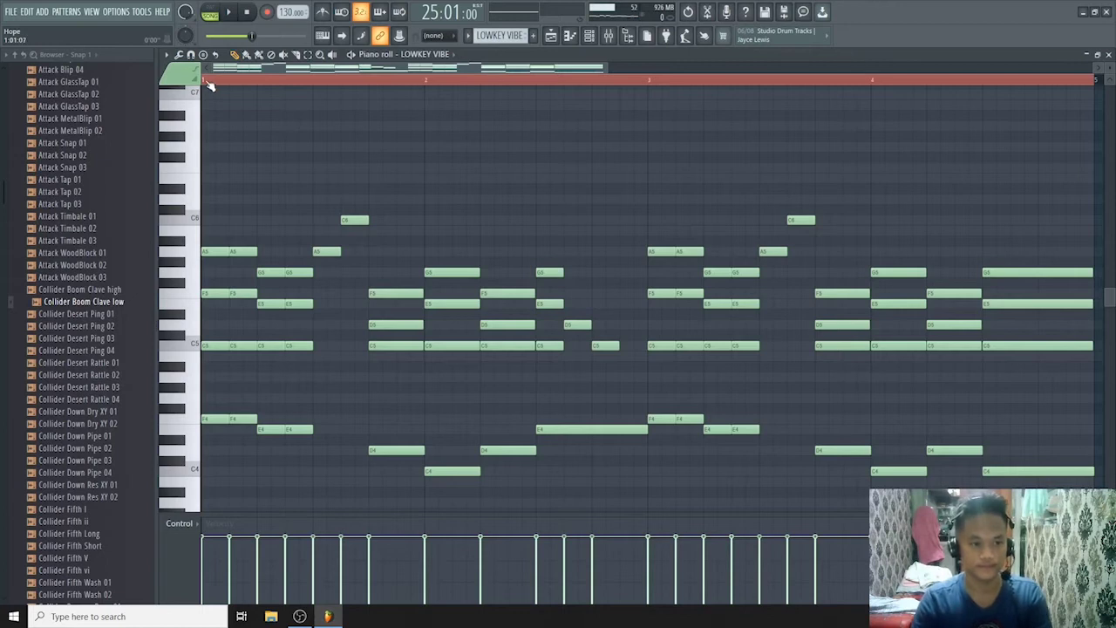
click(209, 84)
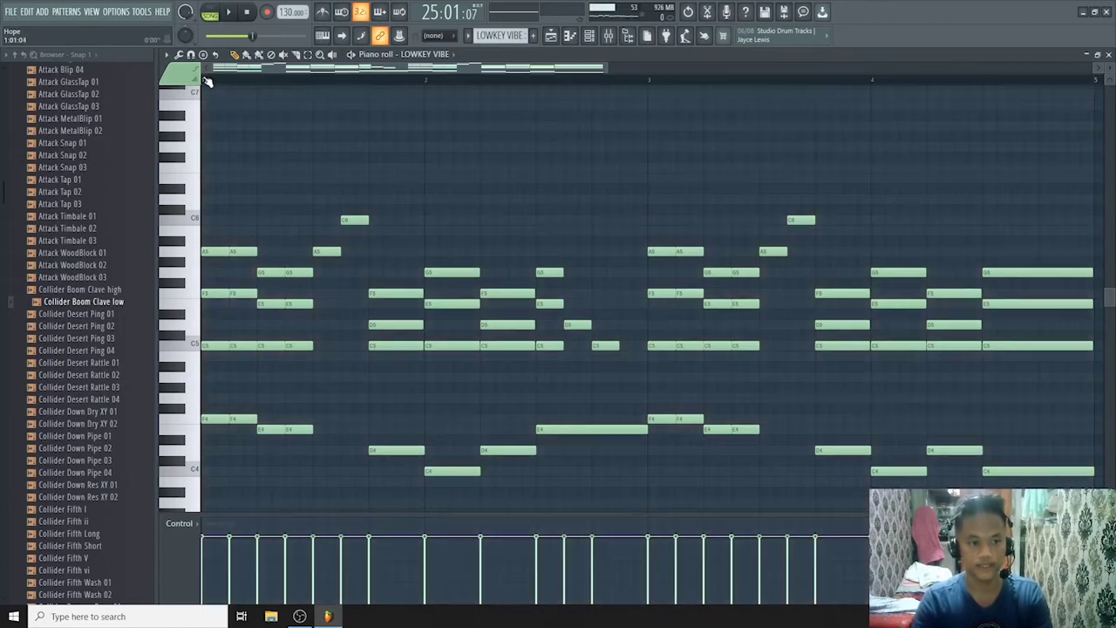
click(209, 13)
key(space)
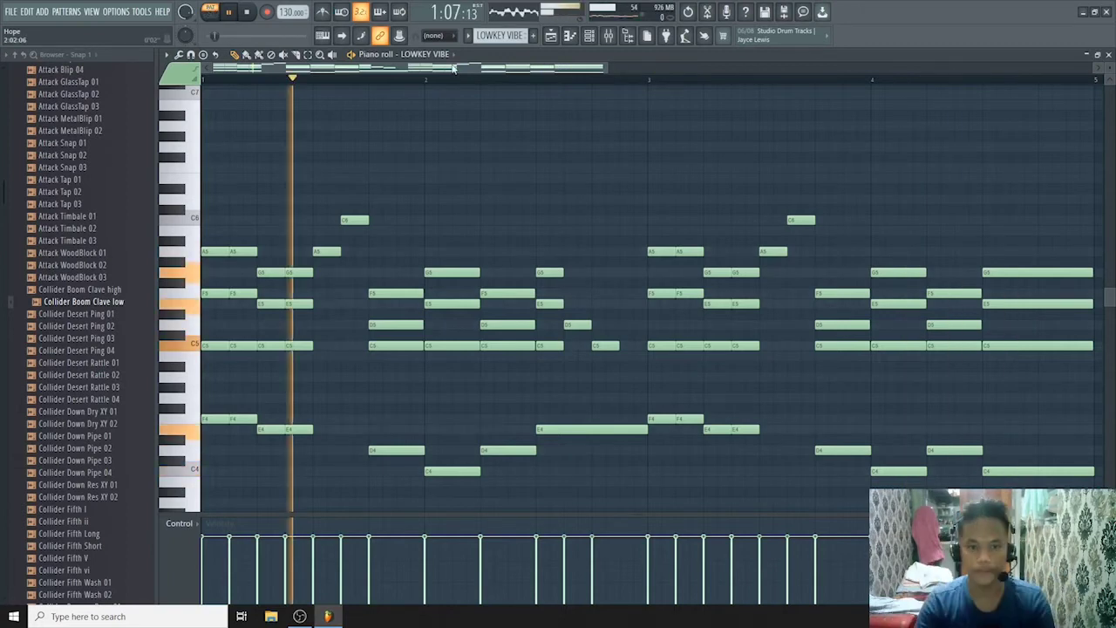
click(551, 39)
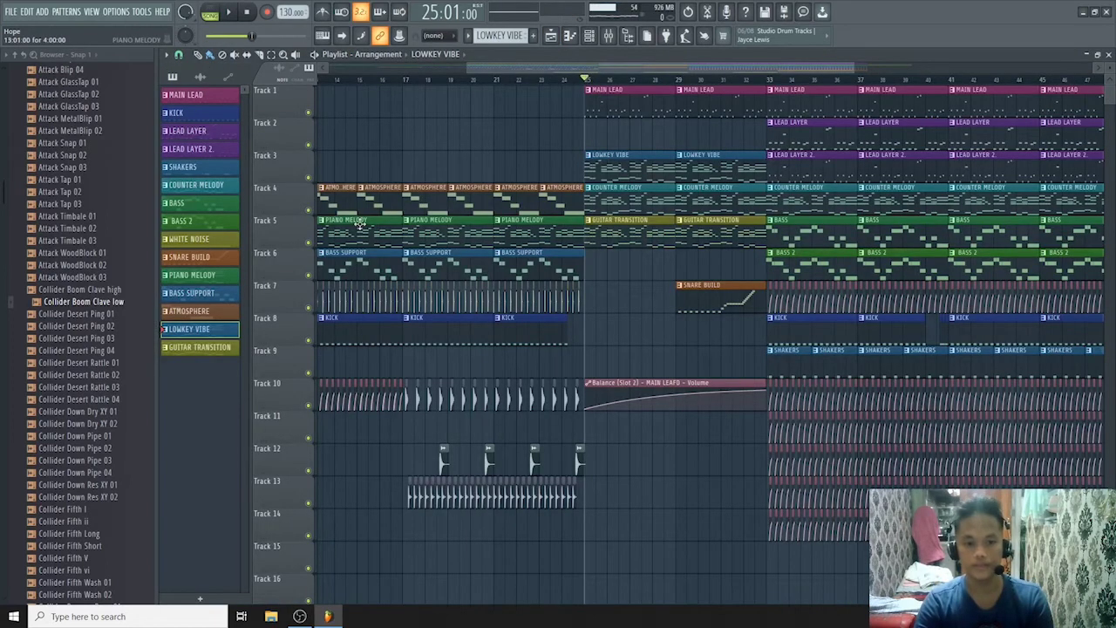
Solo Track 4 and play its COUNTER MELODY clips from bar 25.
right_click(309, 212)
key(space)
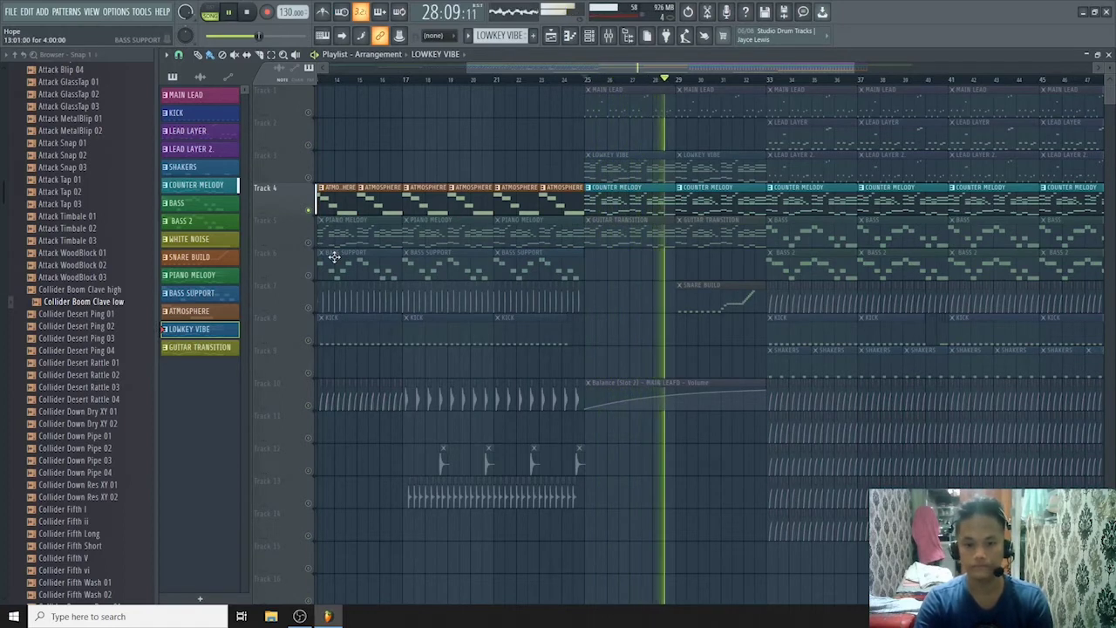
key(space)
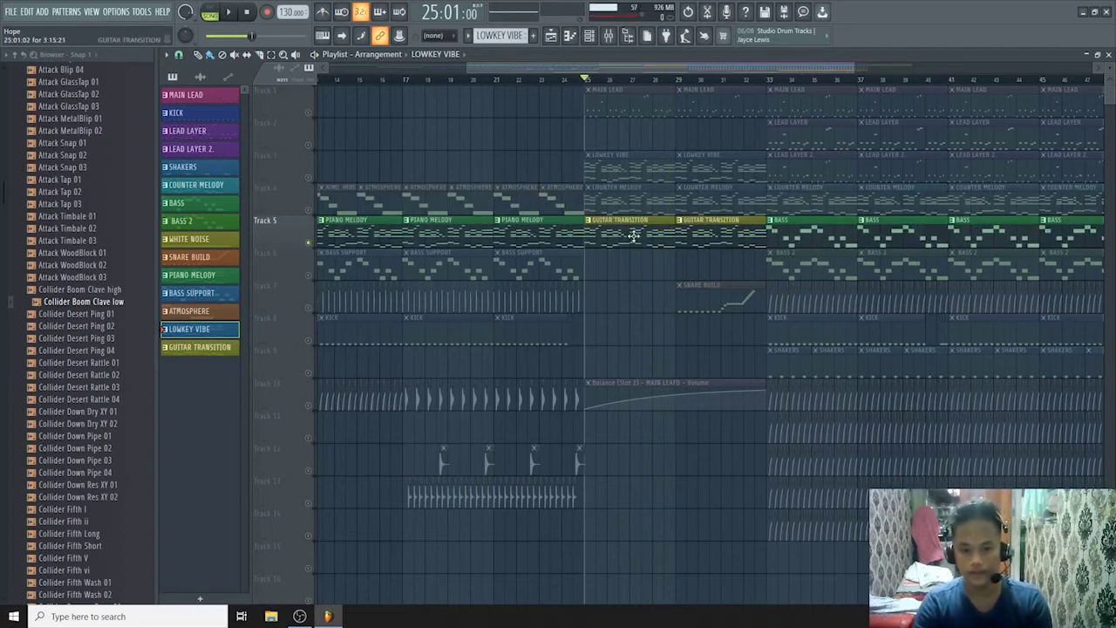
Solo Track 5 and play its GUITAR TRANSITION clips from bar 25.
scroll(640, 248, up, 2)
scroll(647, 259, up, 2)
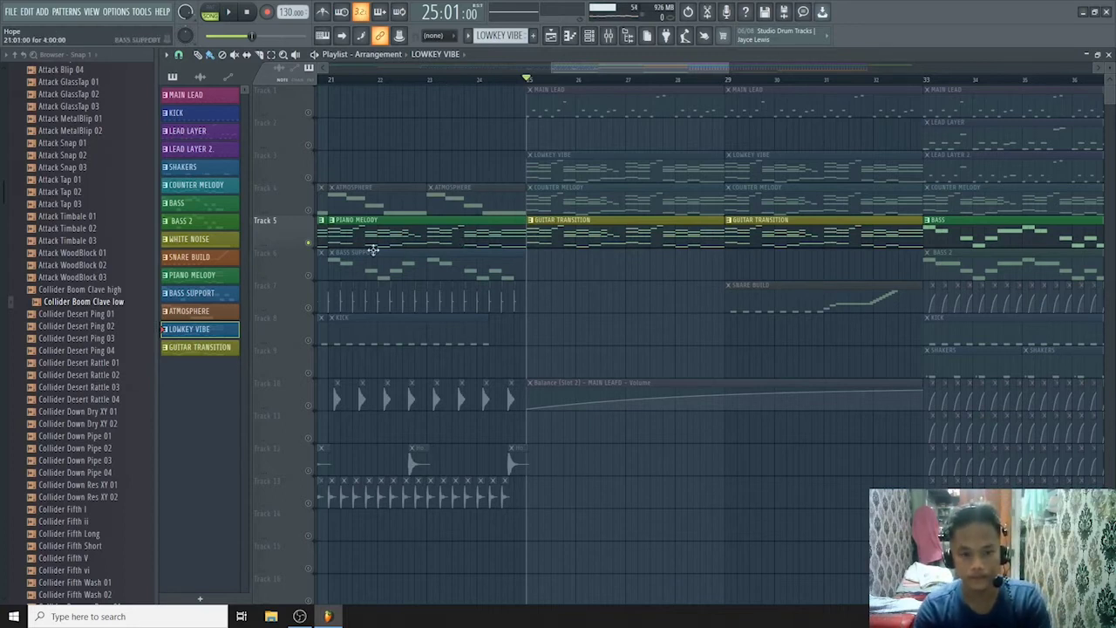
key(space)
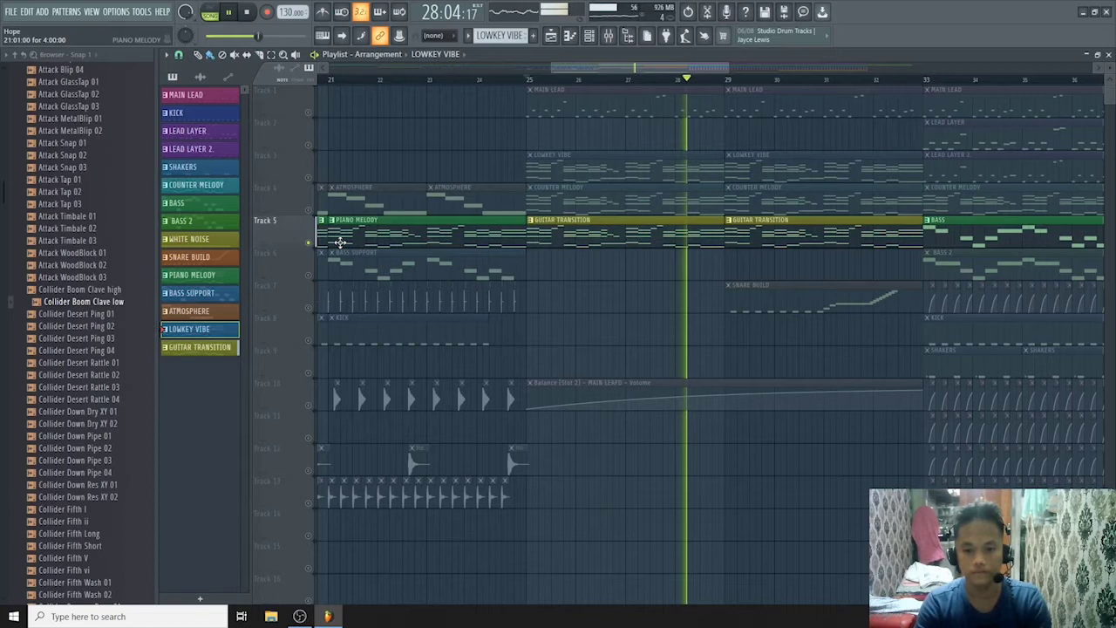
key(space)
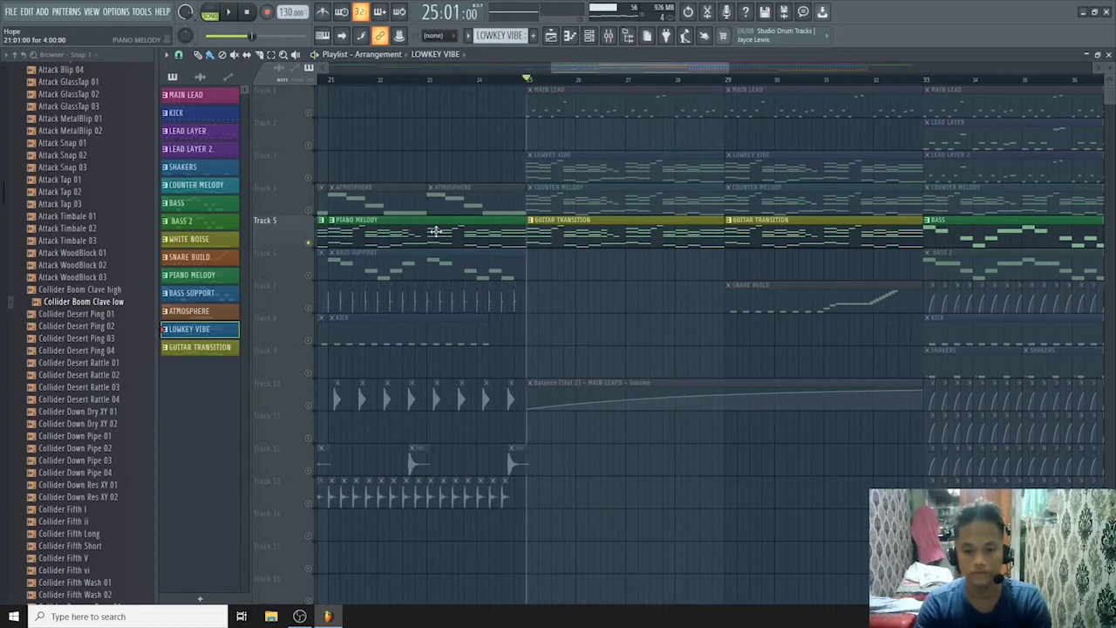
Play the SNARE BUILD on Track 7 from bar 29, first alongside Track 5 and then with Track 5 muted.
drag(593, 69, 635, 69)
click(550, 85)
click(310, 309)
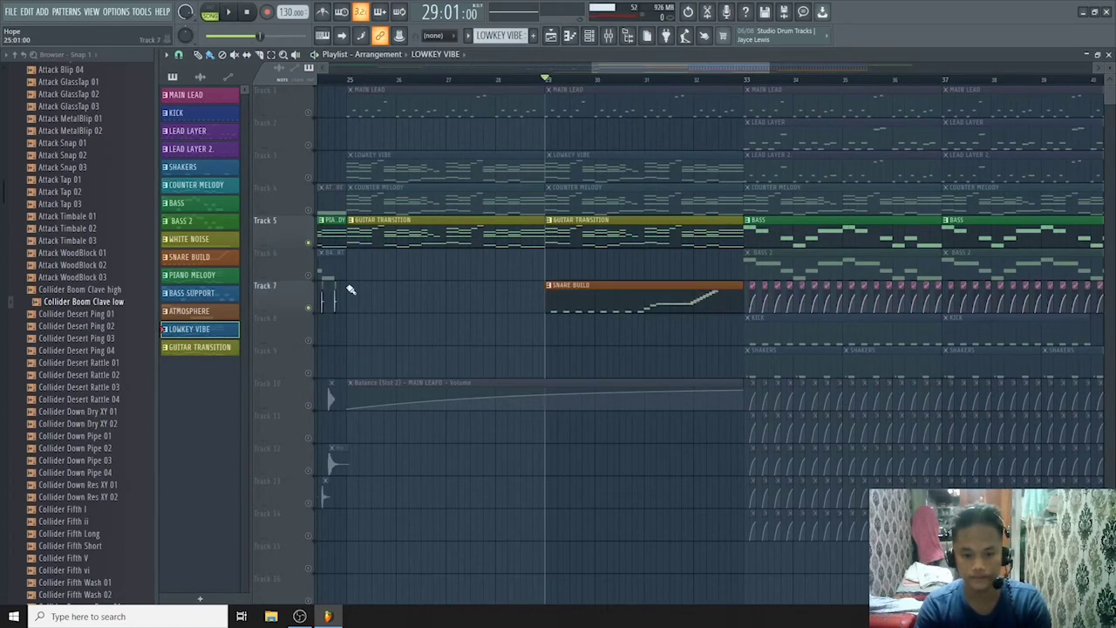
key(space)
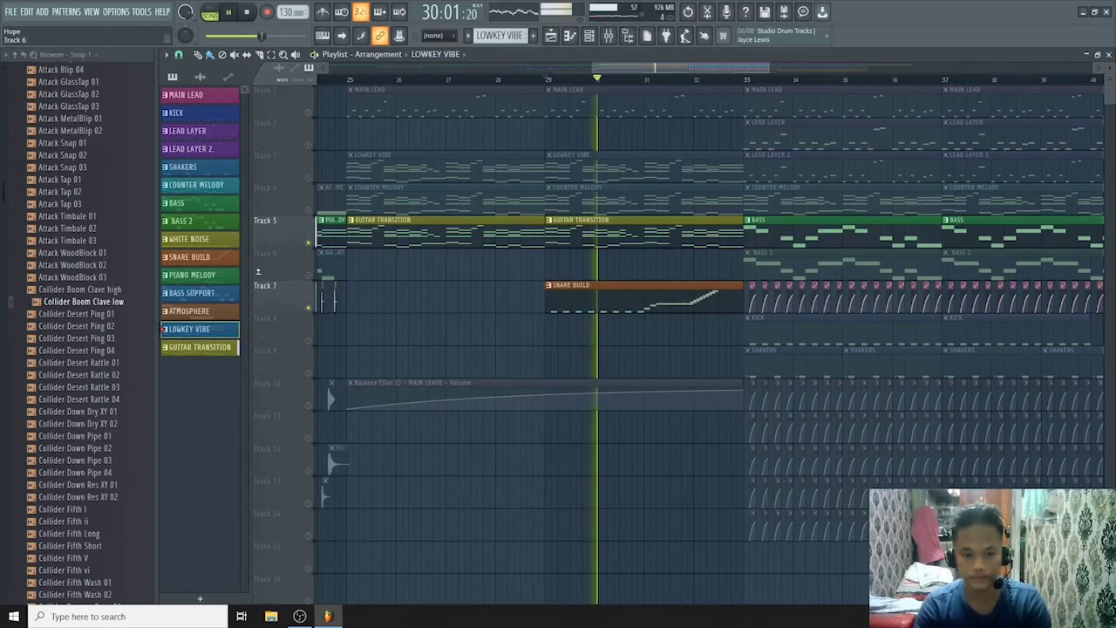
click(309, 244)
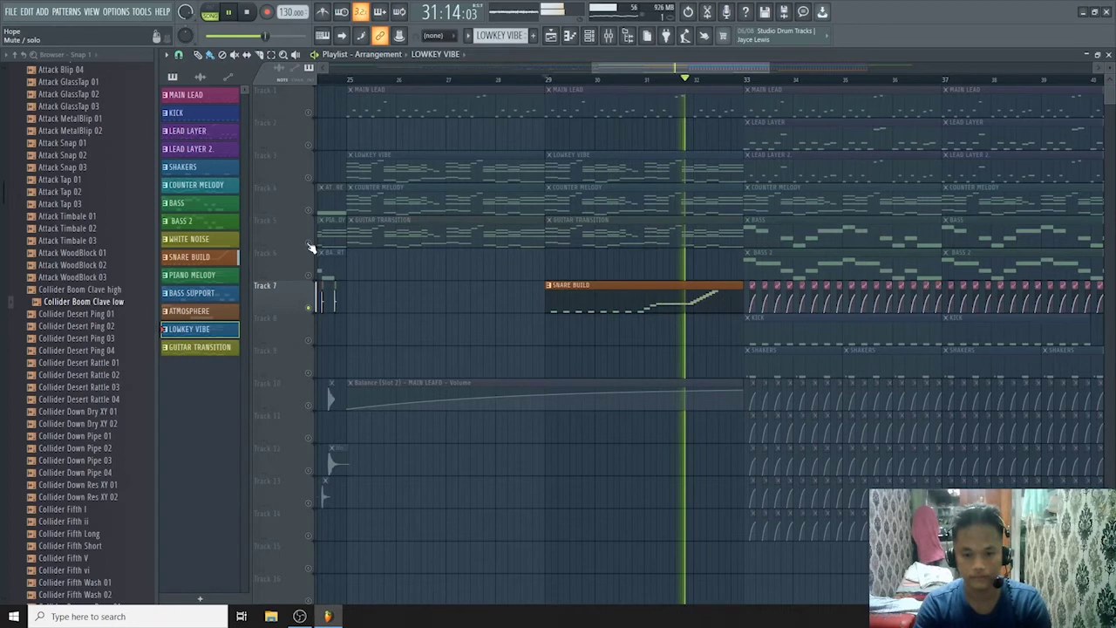
key(space)
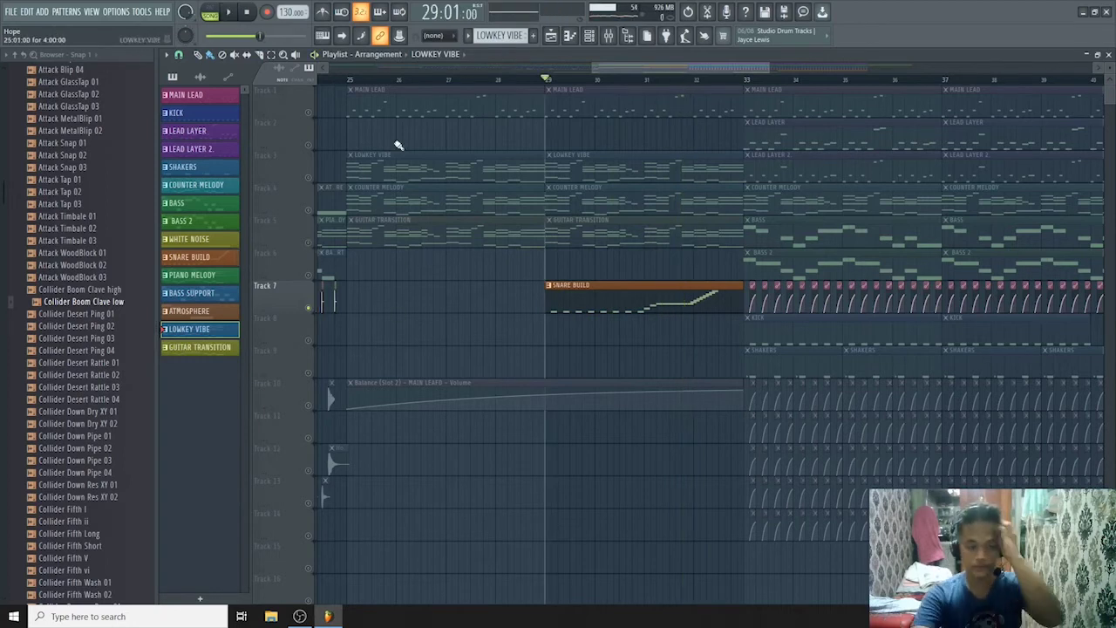
Enable only Tracks 1 and 10 and play the MAIN LEAD with its volume automation from bar 25.
click(308, 112)
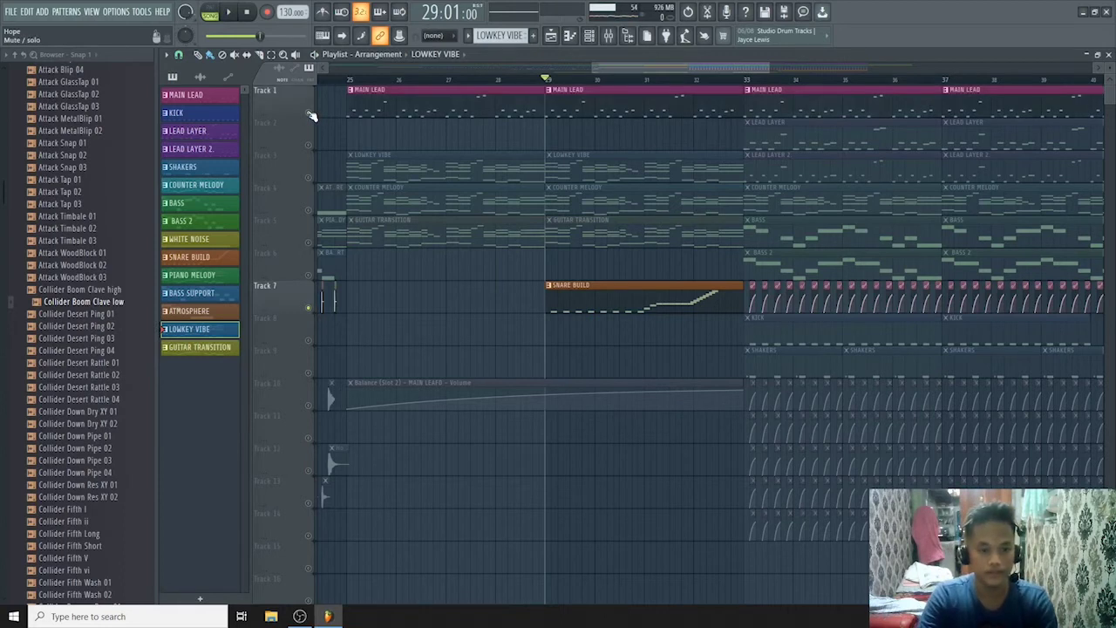
click(309, 408)
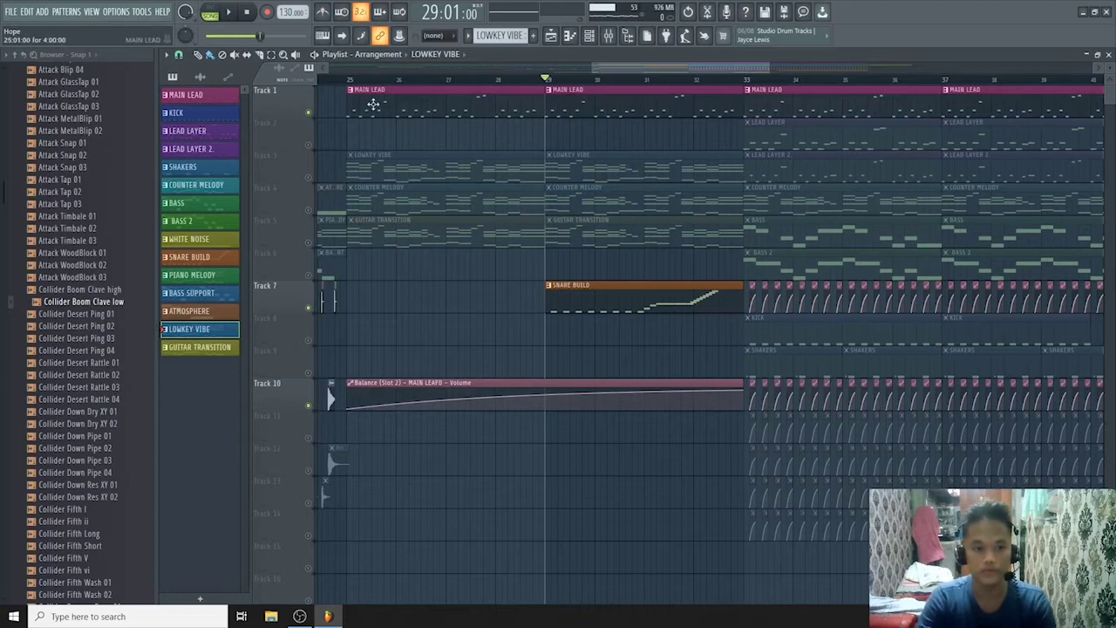
click(348, 78)
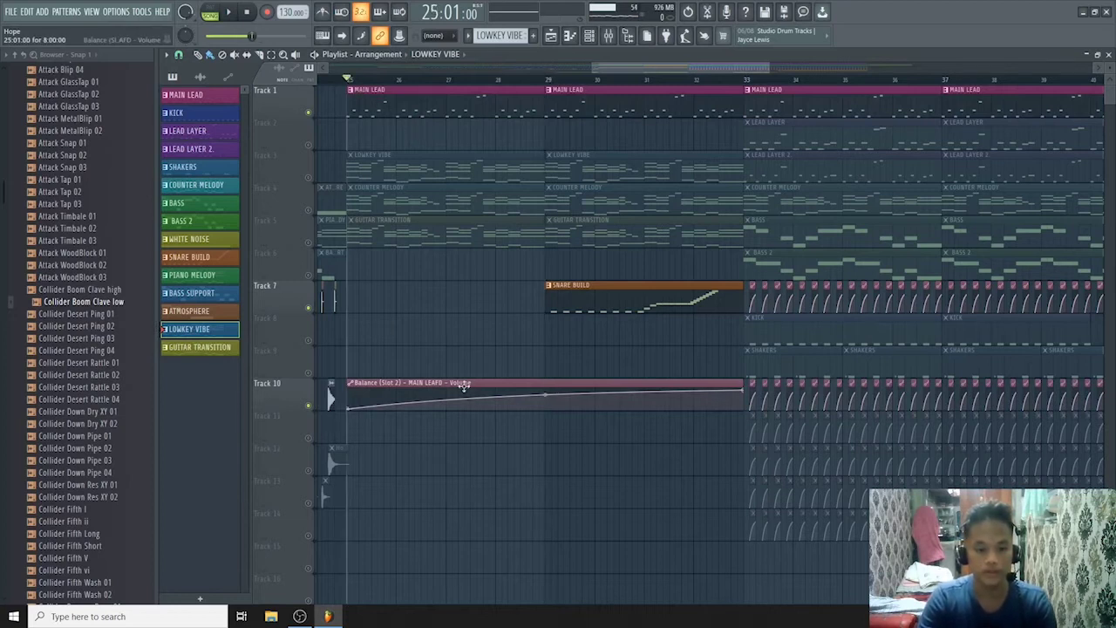
scroll(467, 374, down, 1)
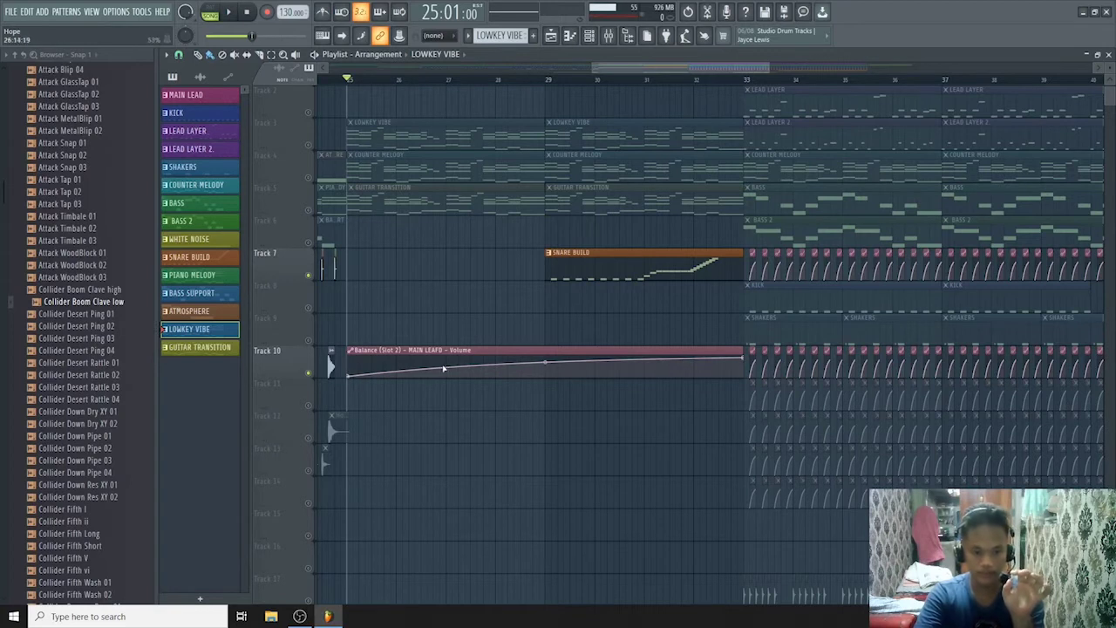
scroll(371, 211, up, 1)
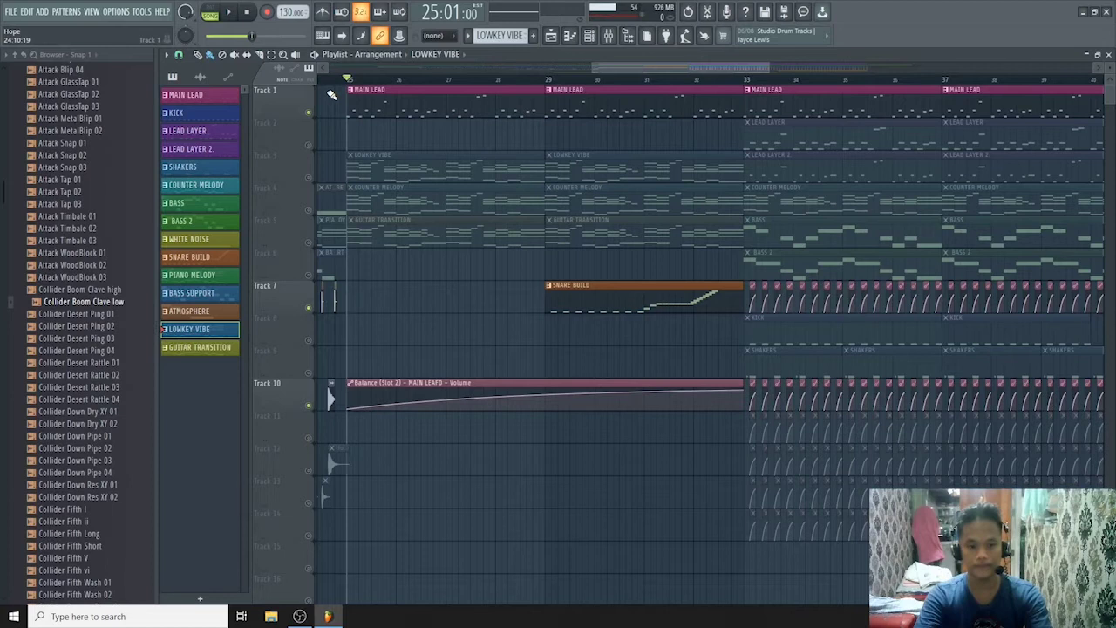
click(308, 307)
key(space)
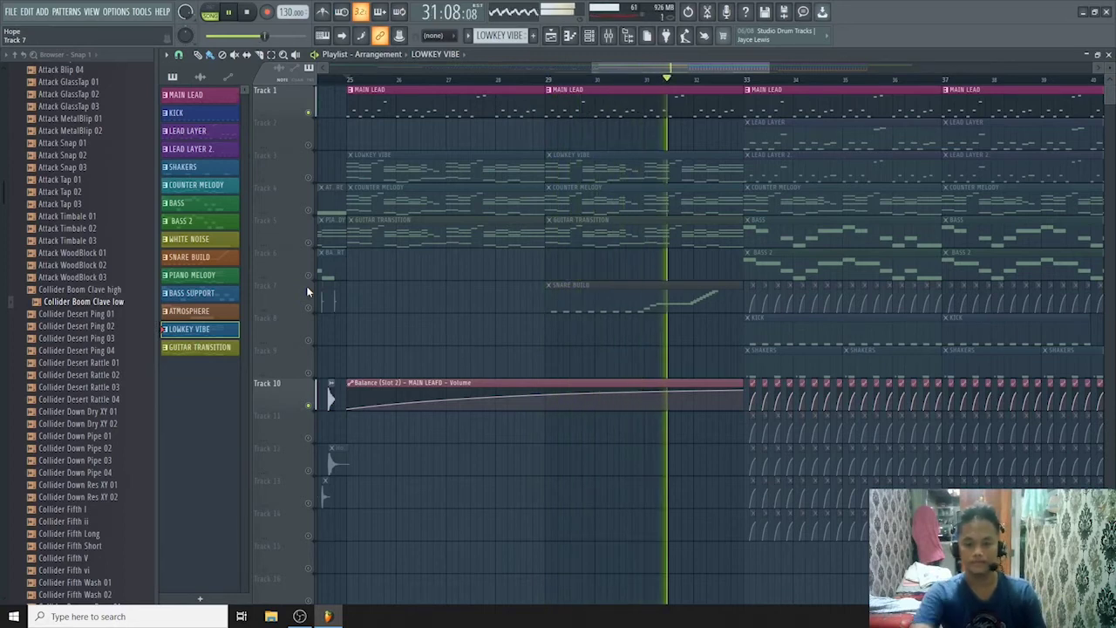
key(space)
Set the playback position to bar 33 and leave only the three lead tracks, Tracks 1 to 3, enabled.
drag(642, 67, 731, 80)
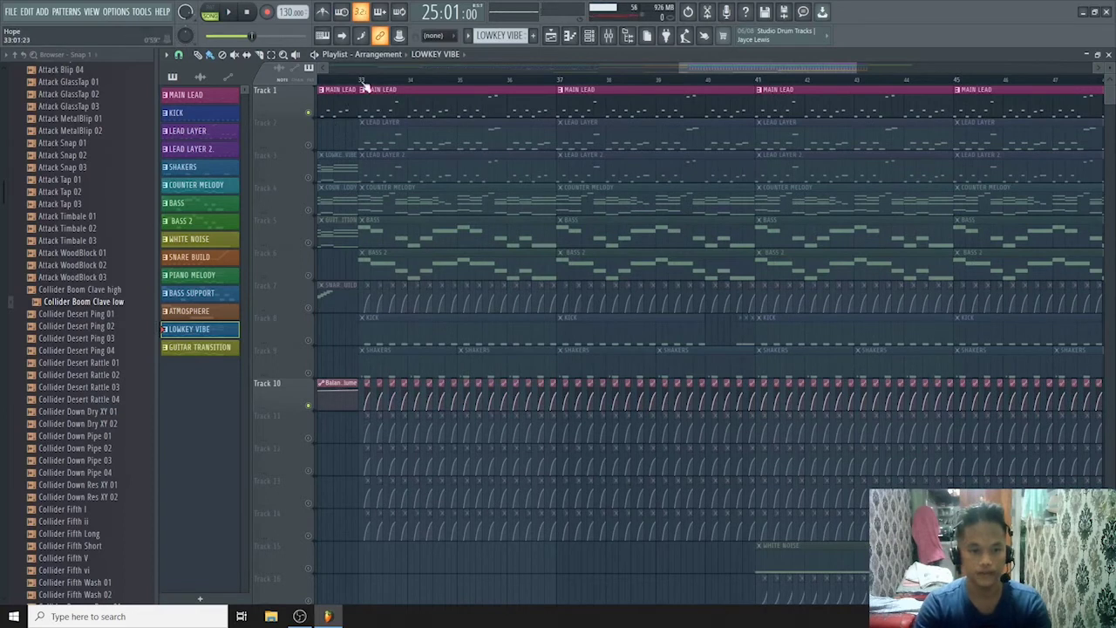
click(364, 82)
right_click(309, 145)
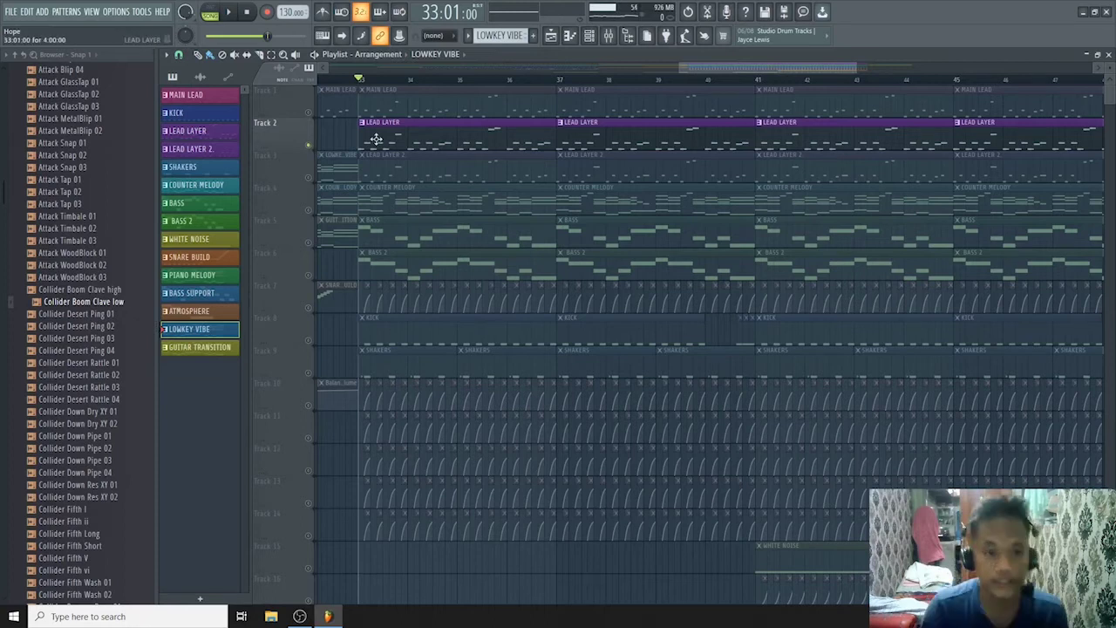
click(309, 178)
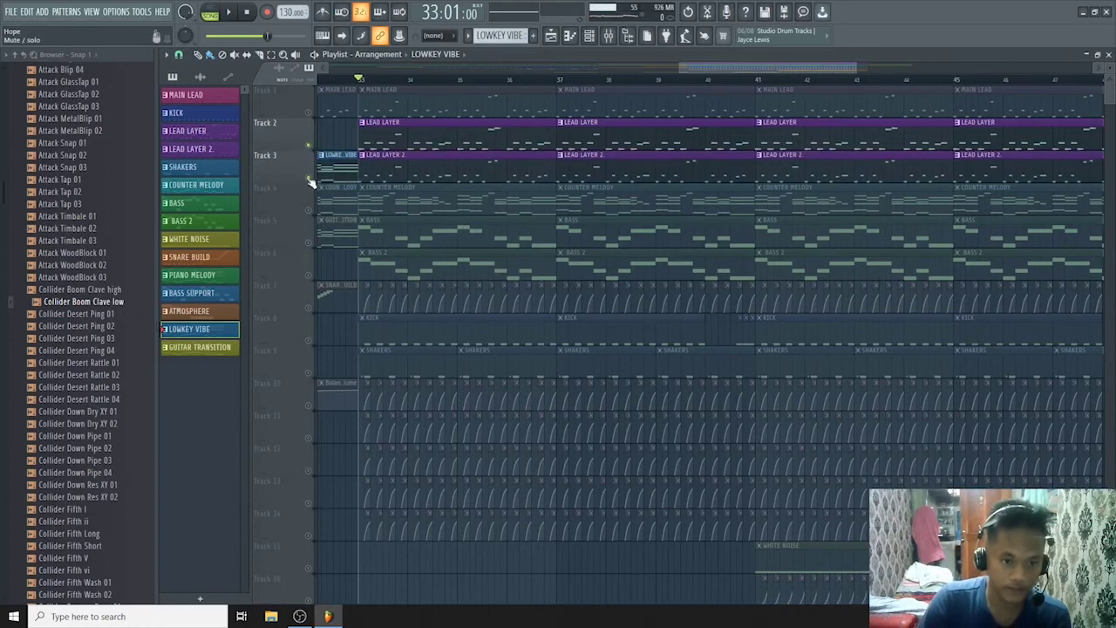
click(309, 113)
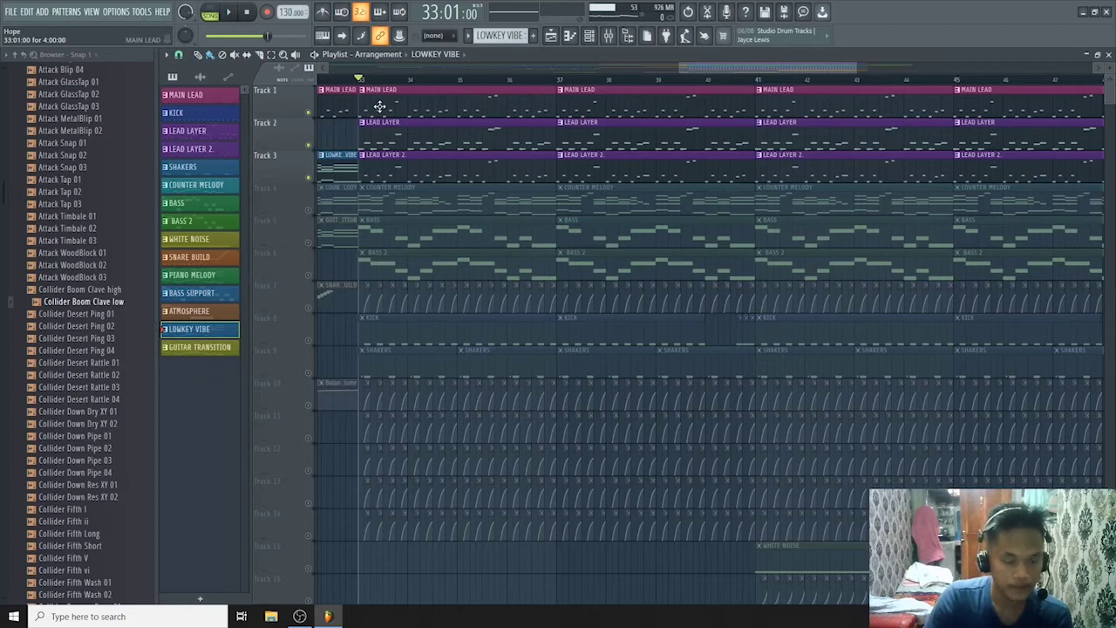
Solo Track 1 and play the MAIN LEAD from bar 33.
right_click(308, 113)
key(space)
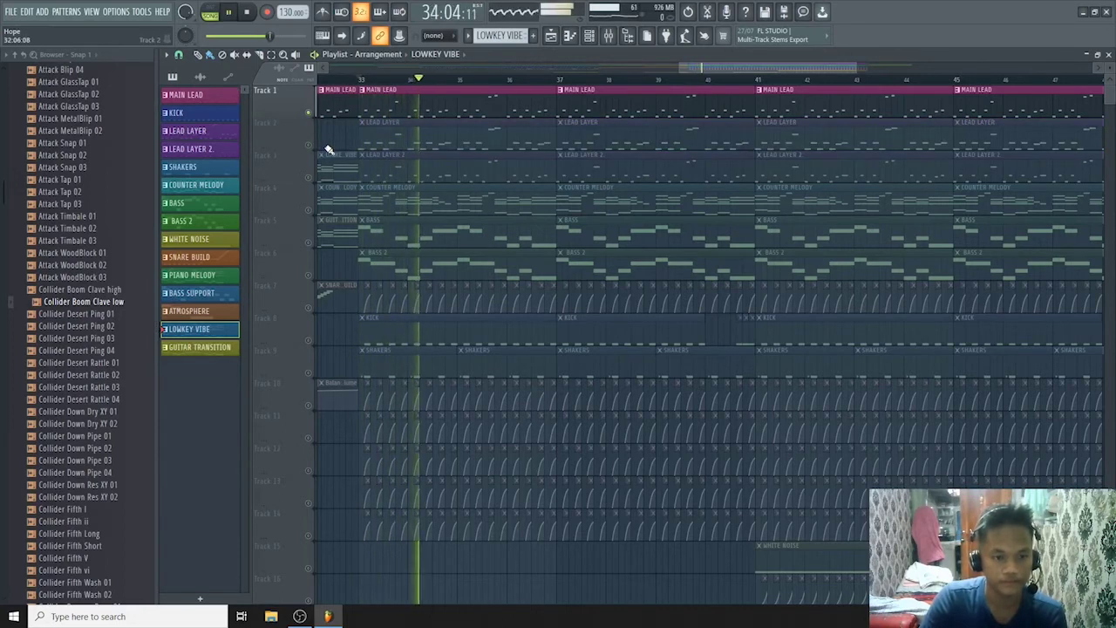
key(space)
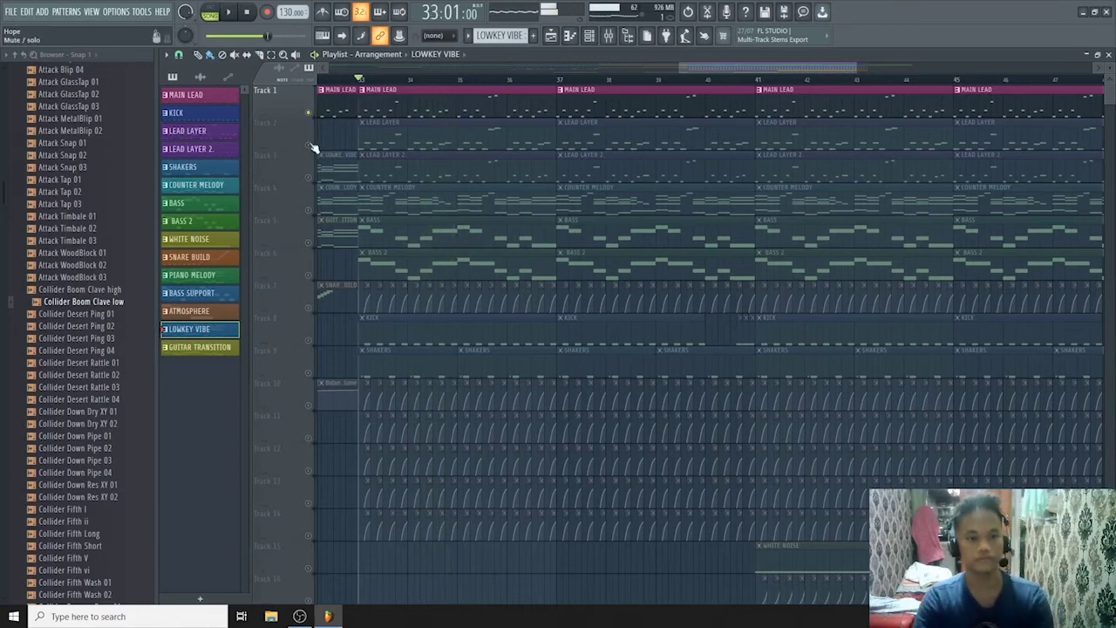
Solo Track 2 and play the LEAD LAYER from bar 33.
right_click(308, 144)
key(space)
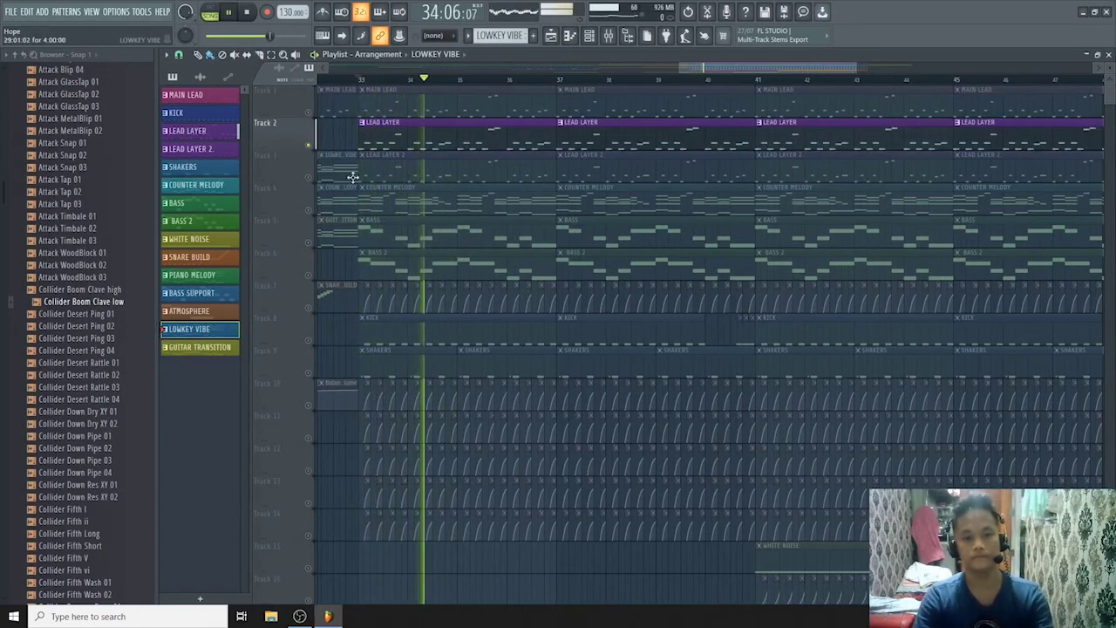
key(space)
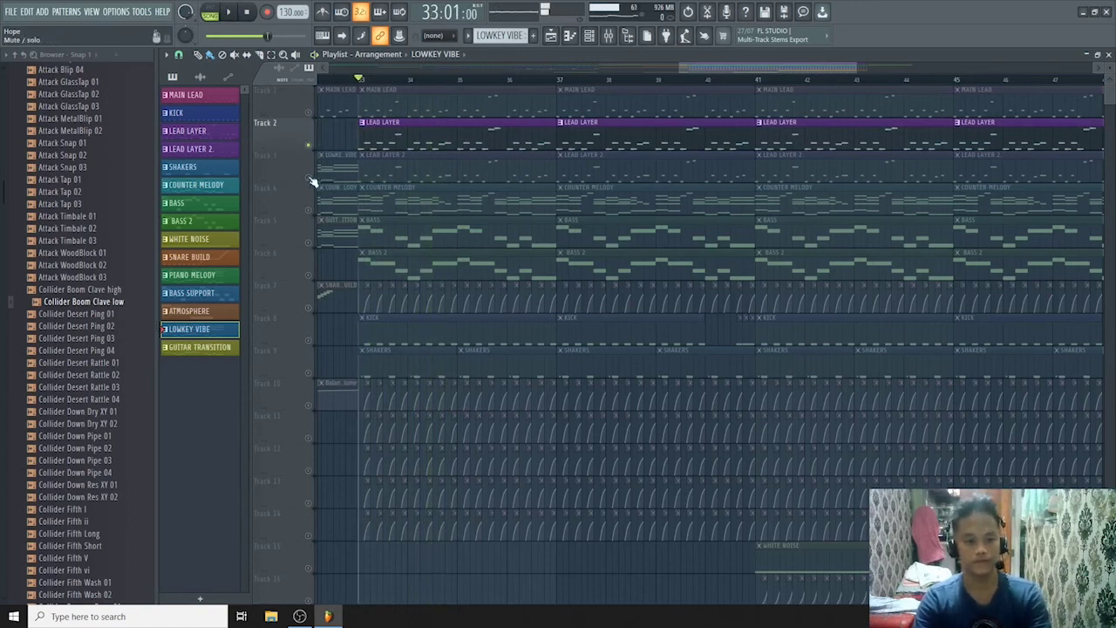
Solo Track 3 and play LEAD LAYER 2 from bar 33.
right_click(309, 178)
key(space)
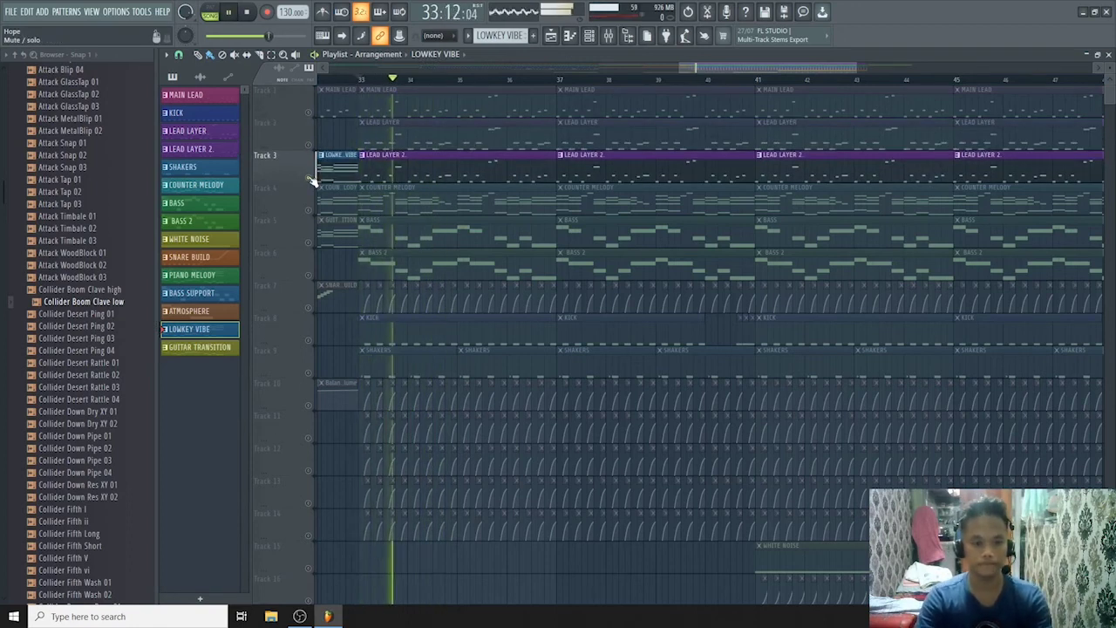
key(space)
Enable Tracks 2 and 1 alongside Track 3 and play the three lead layers together from bar 33.
click(310, 147)
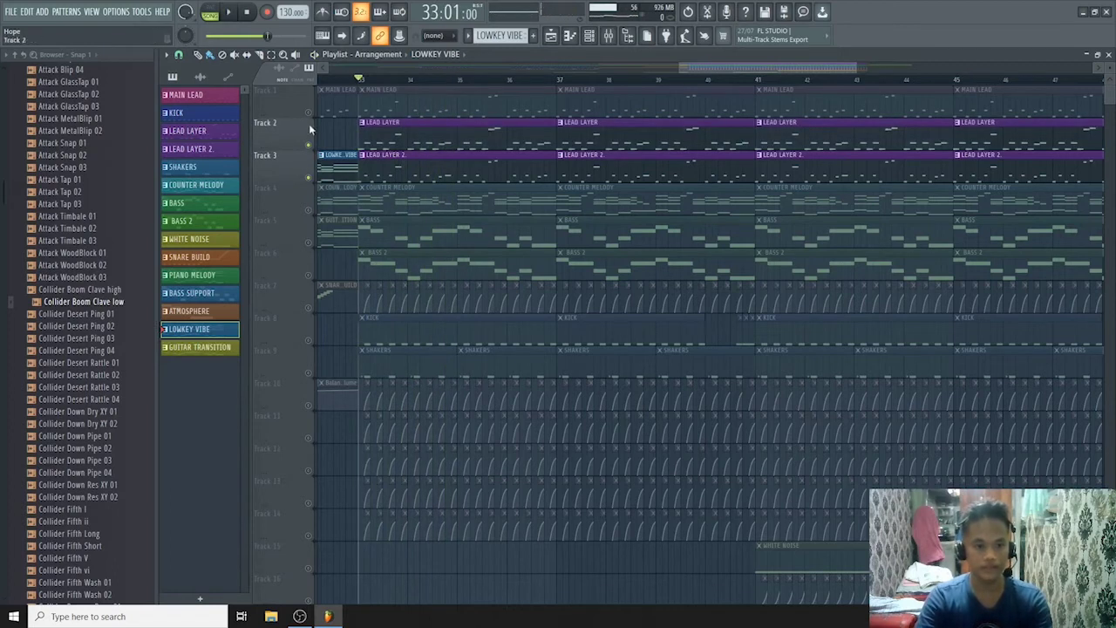
click(309, 114)
key(space)
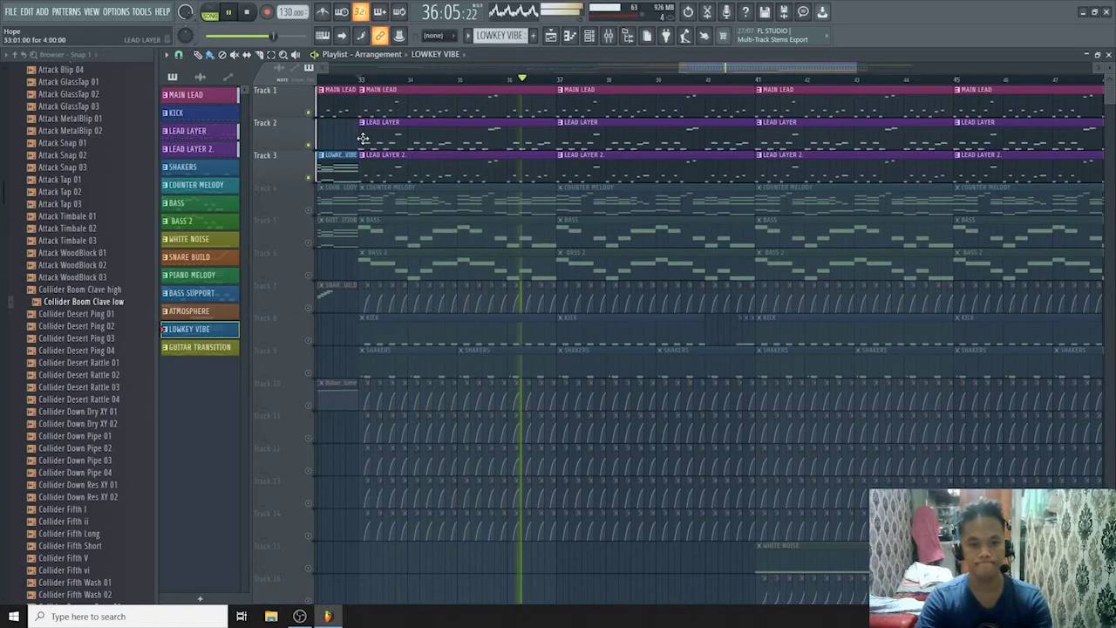
key(space)
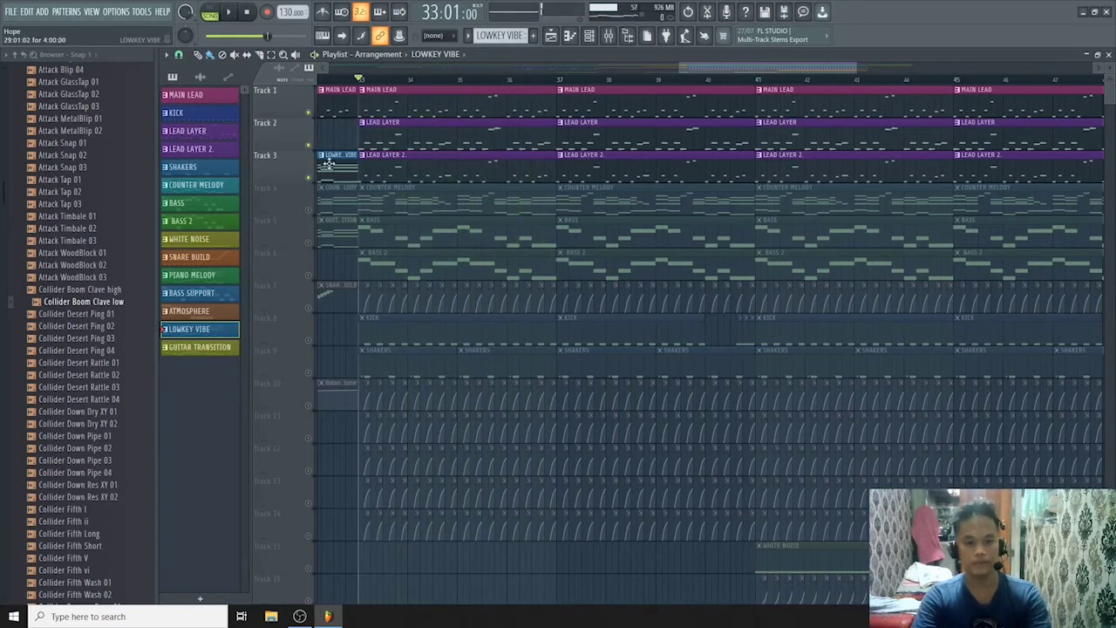
Solo Track 4 and play the COUNTER MELODY from bar 33.
right_click(308, 210)
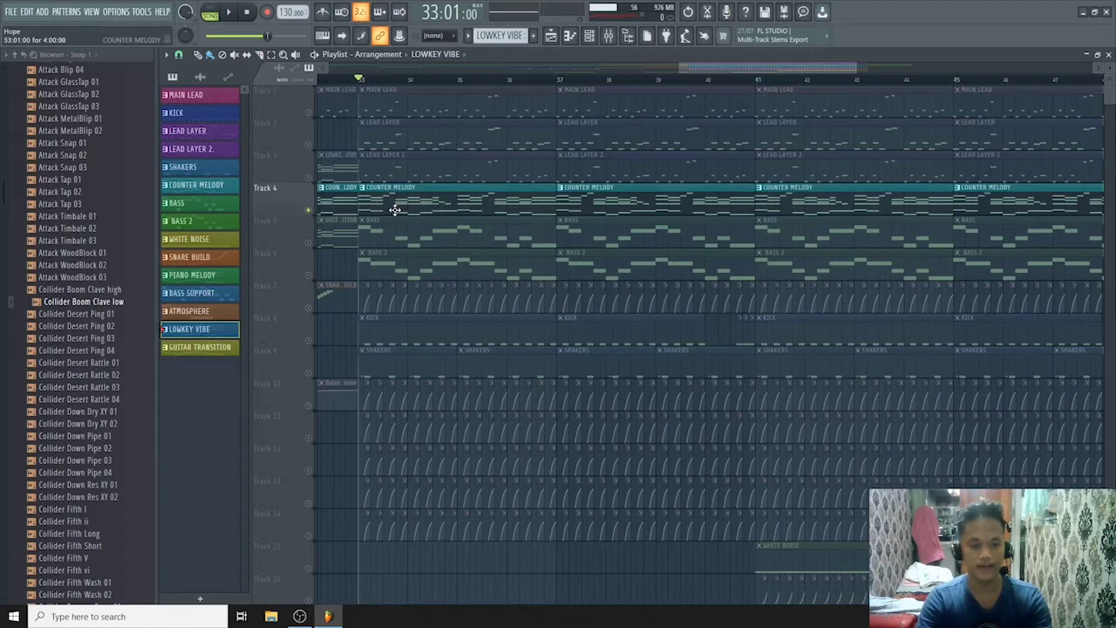
key(space)
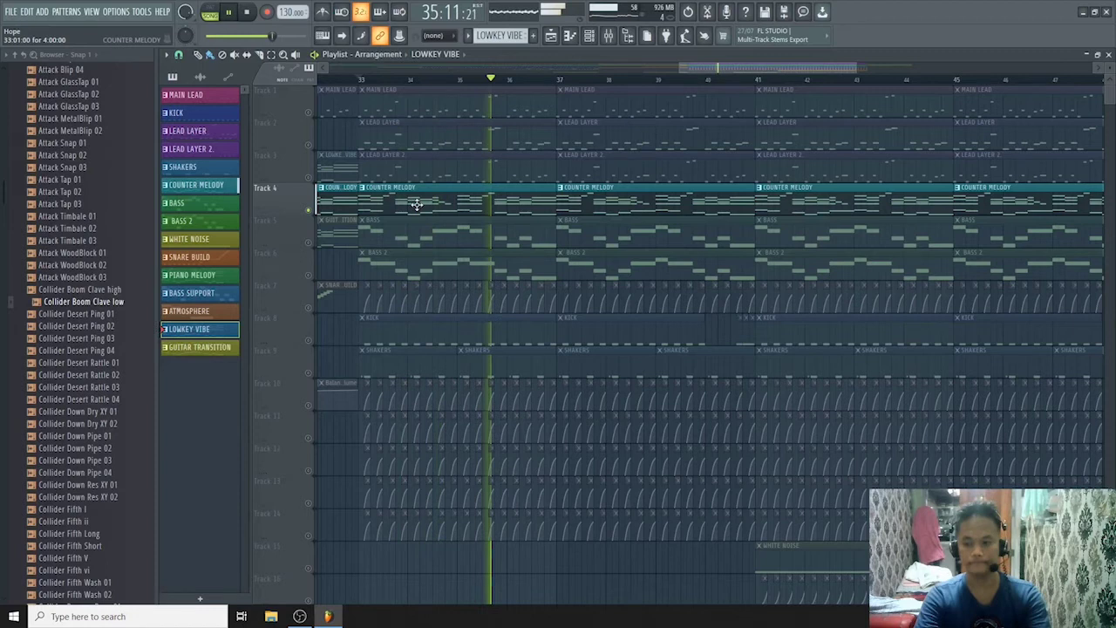
key(space)
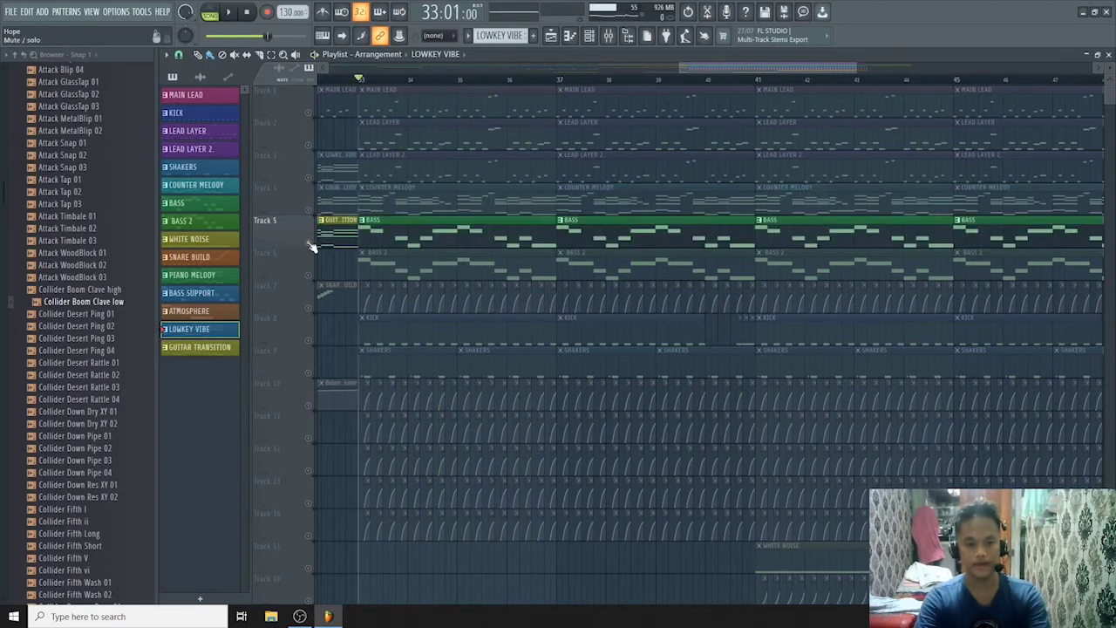
Solo and play the BASS on Track 5 and the BASS 2 on Track 6 in turn from bar 33.
key(space)
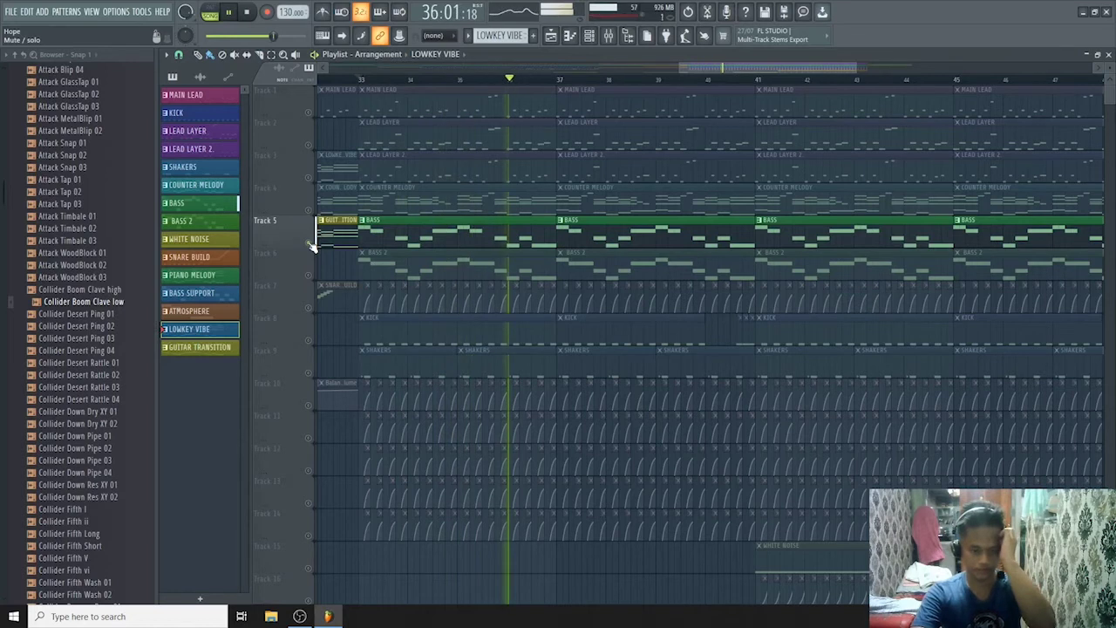
key(space)
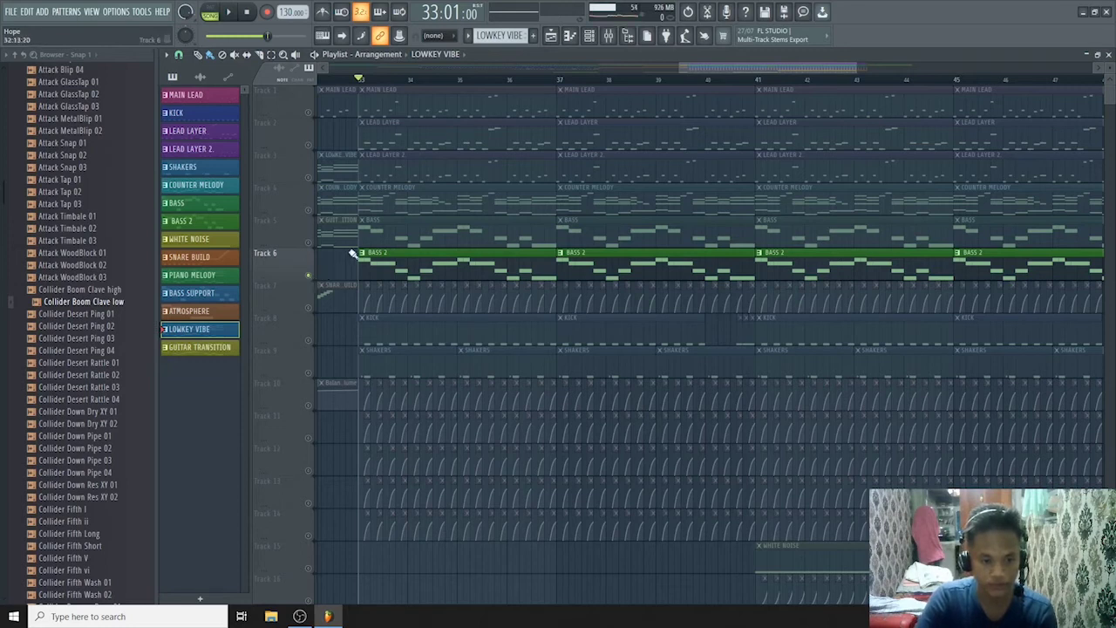
key(space)
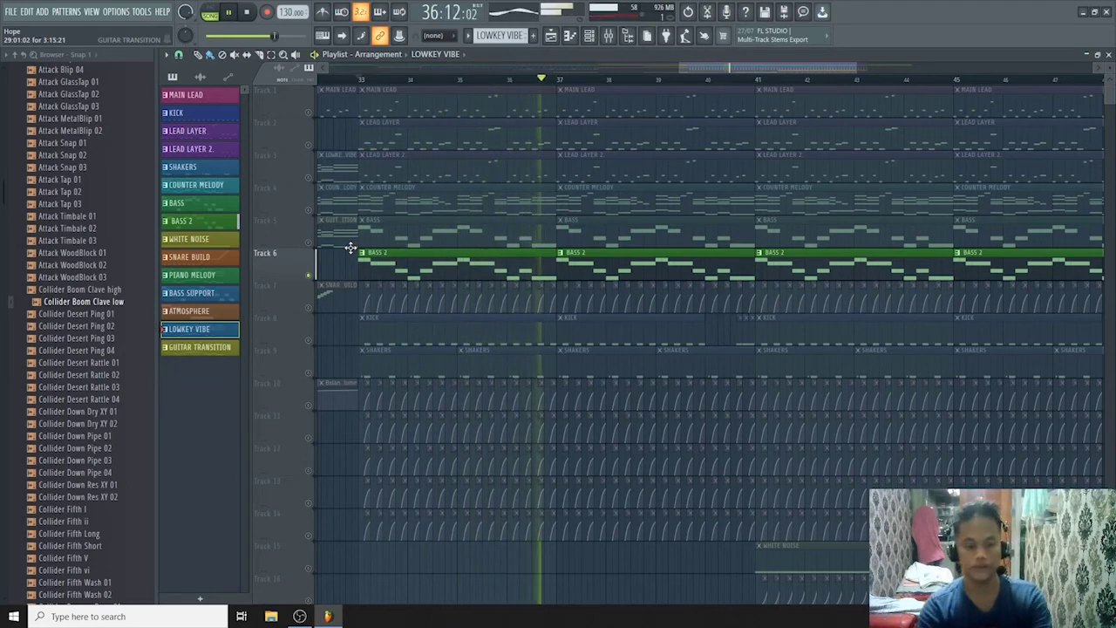
key(space)
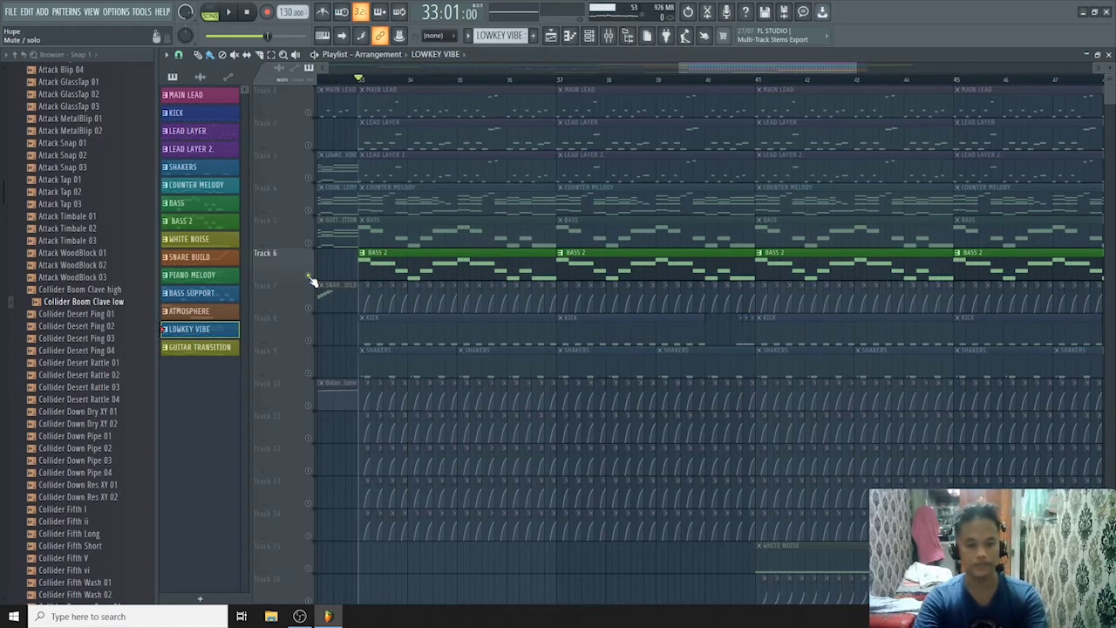
key(space)
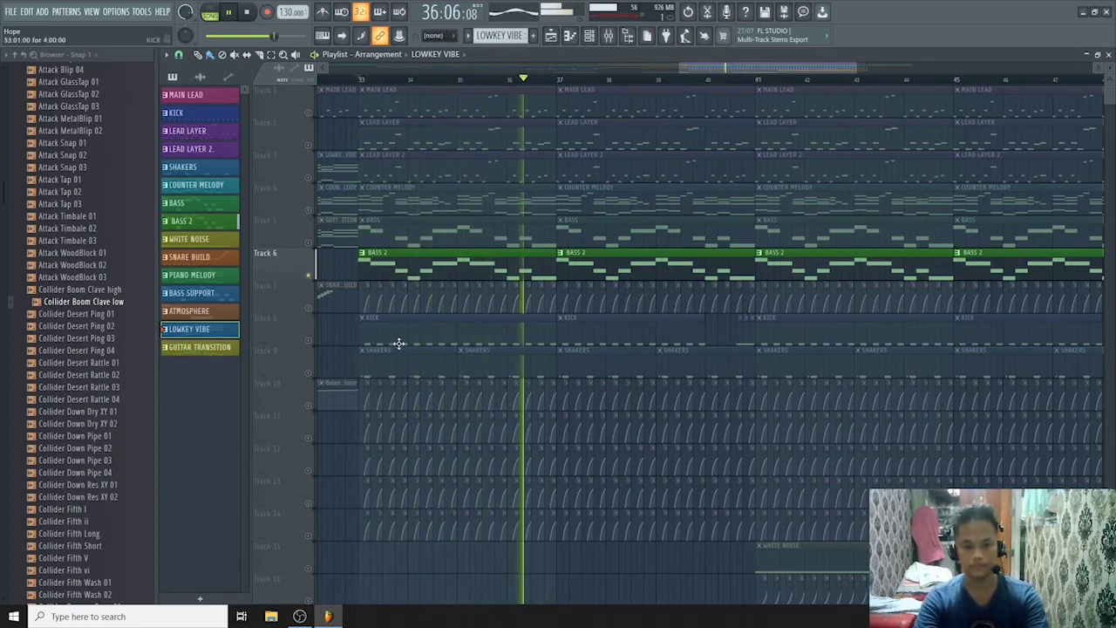
key(space)
Solo the KICK on Track 8, enable the SHAKERS on Track 9, and play both together from bar 33.
right_click(309, 341)
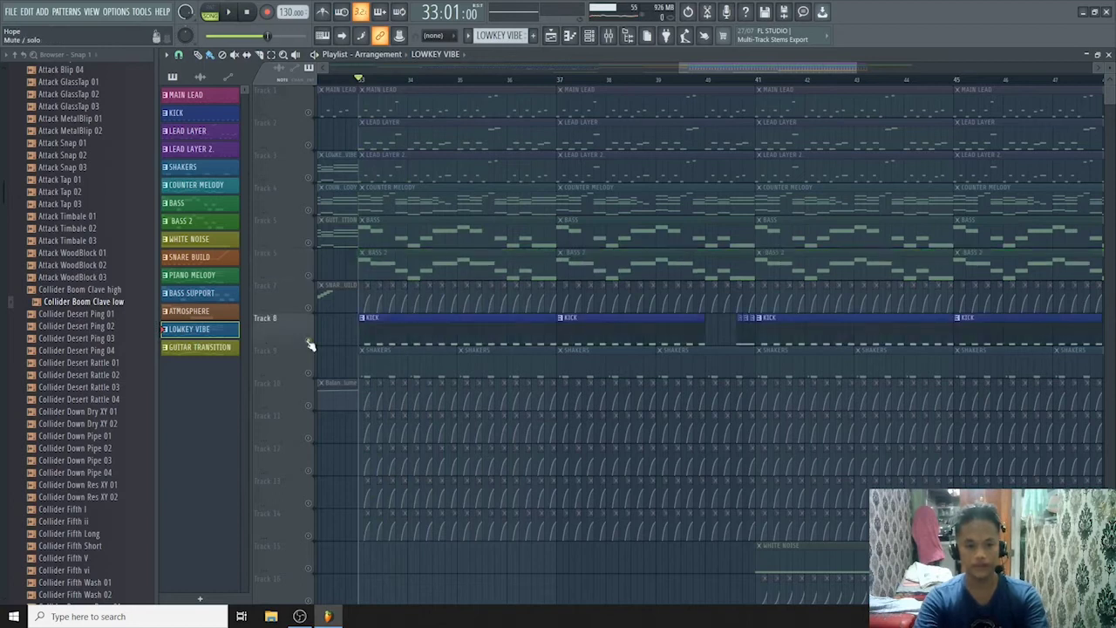
click(308, 375)
key(space)
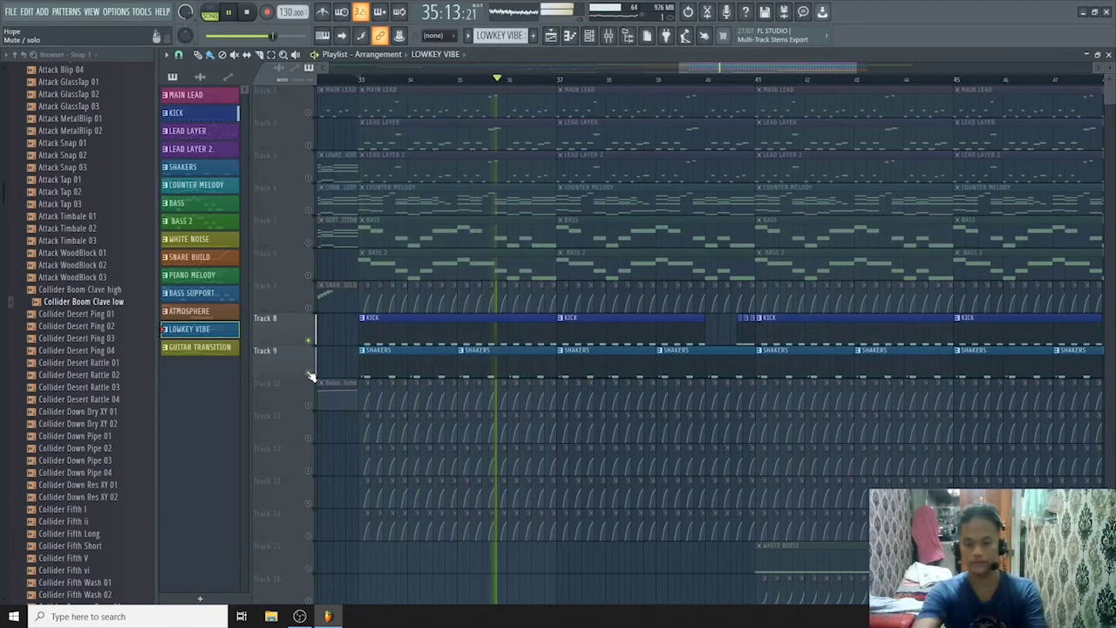
key(space)
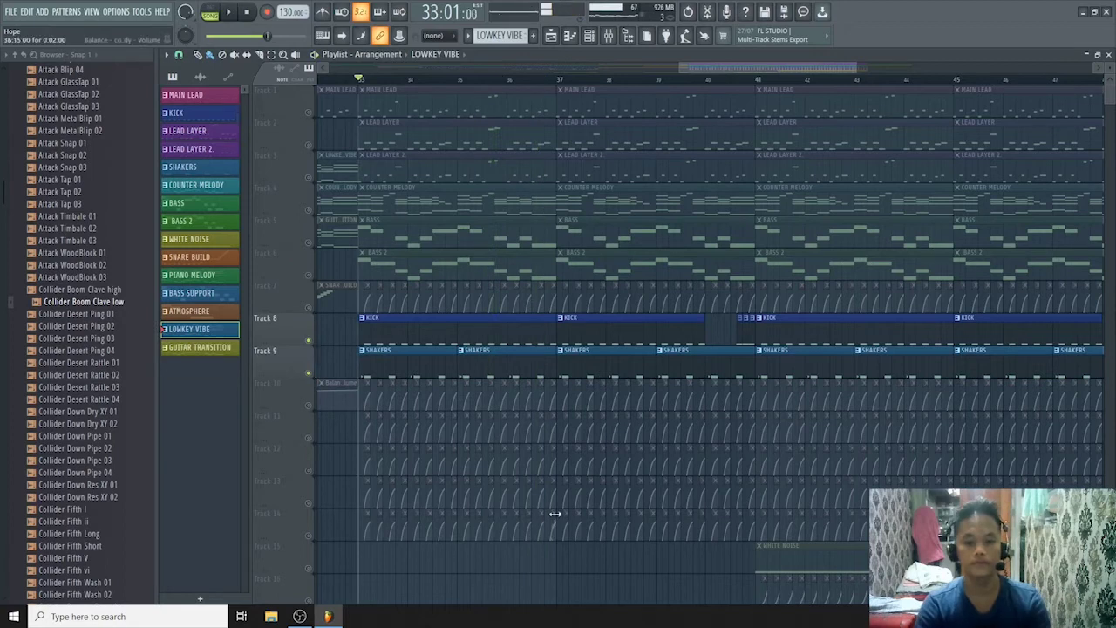
Solo Track 15 to play the WHITE NOISE from bar 41, and enable the automation clips on Track 16 beside it.
scroll(555, 508, down, 2)
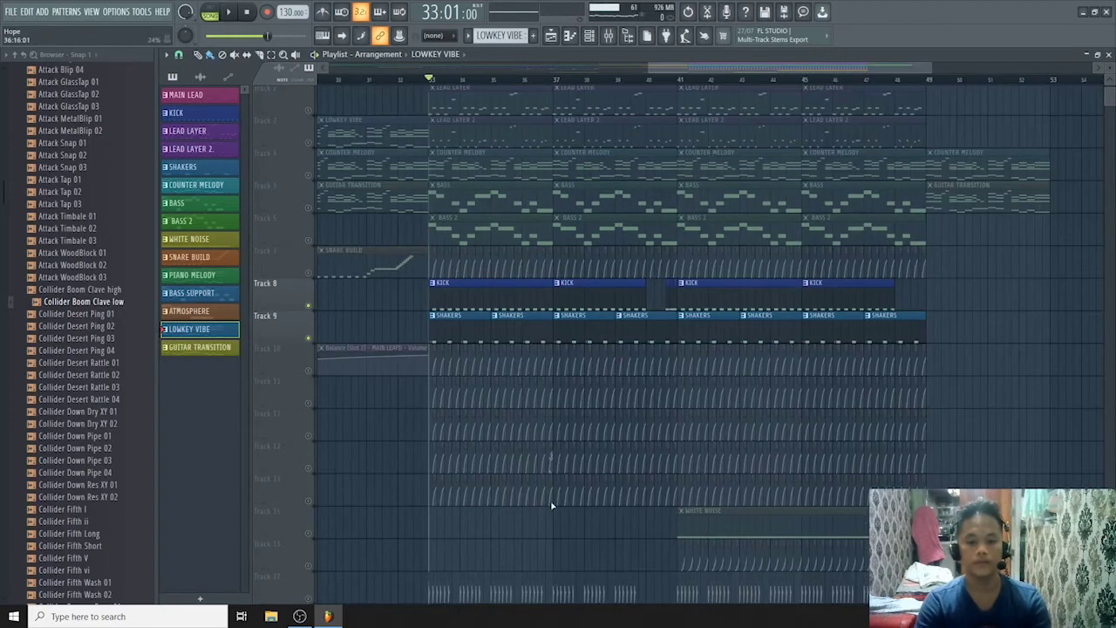
scroll(550, 506, down, 4)
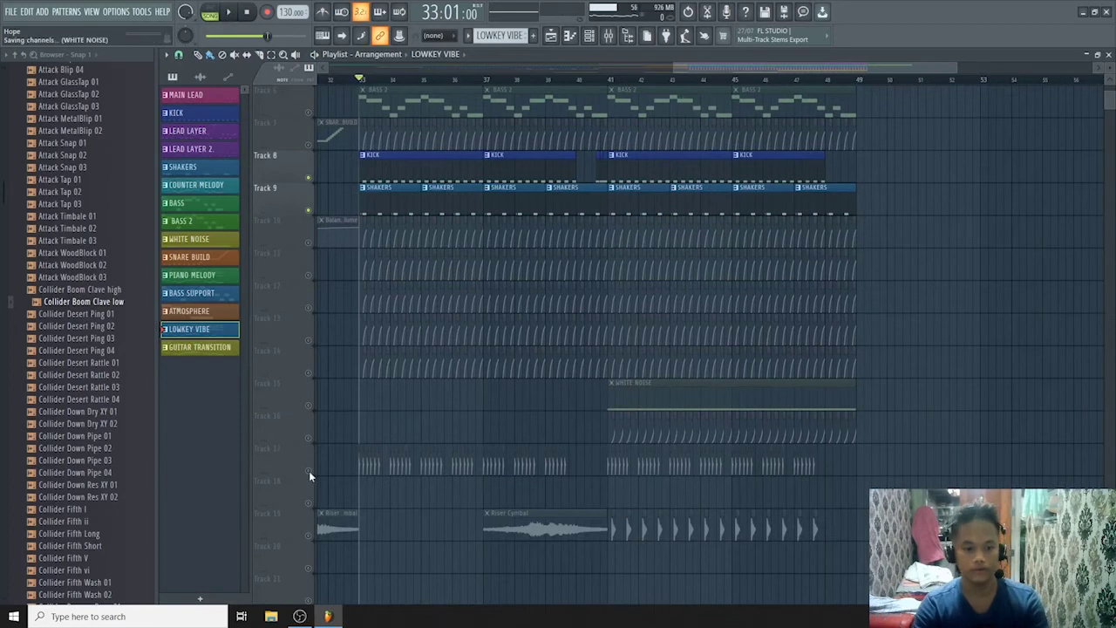
right_click(309, 406)
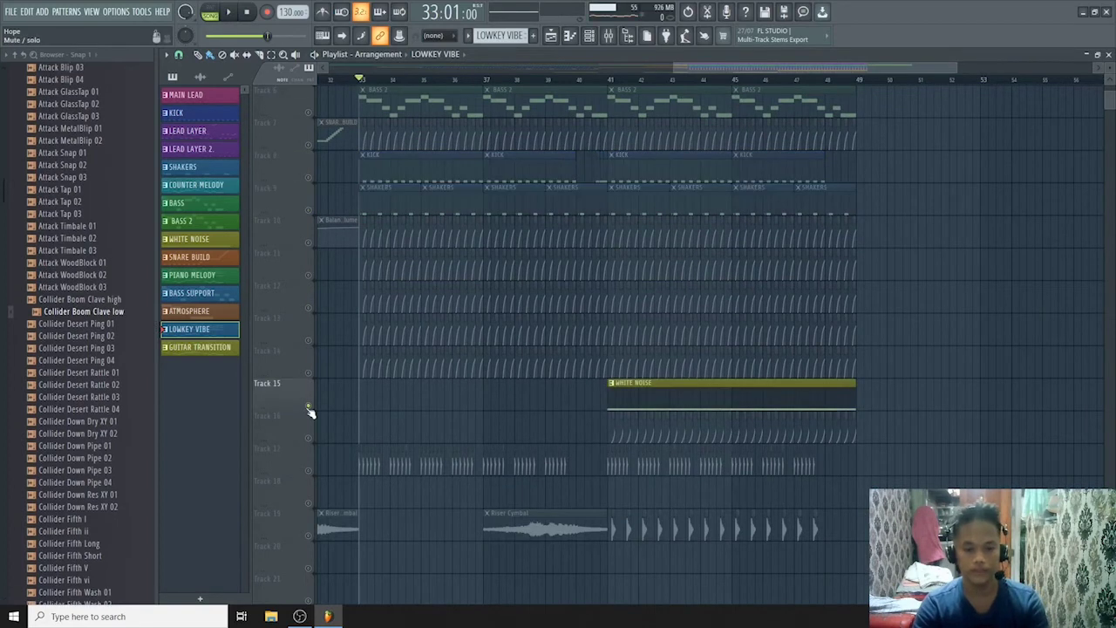
click(609, 80)
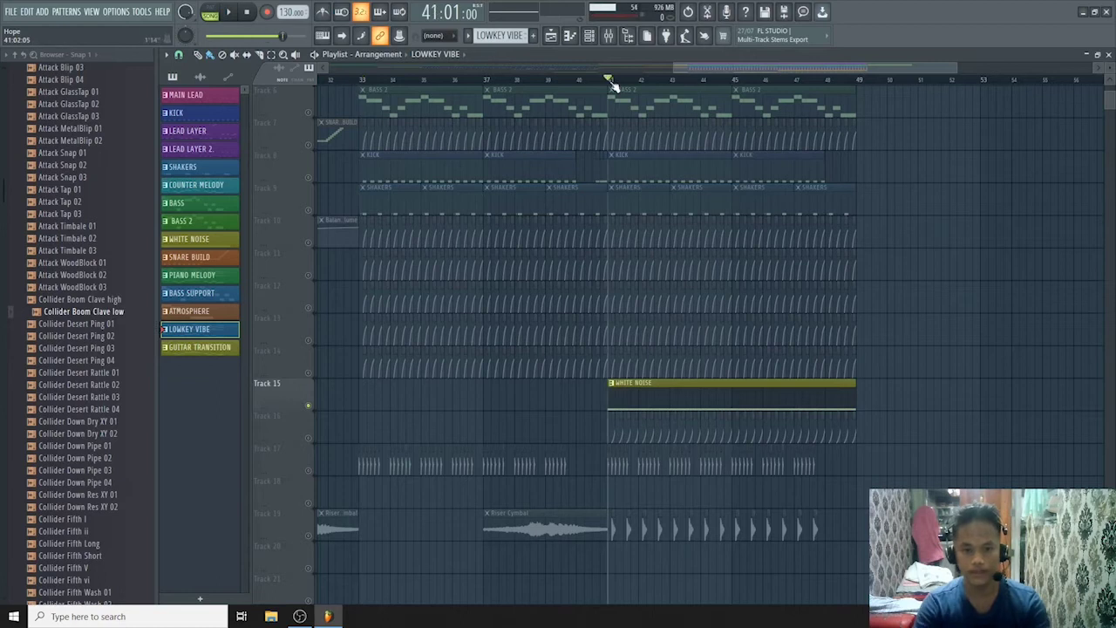
key(space)
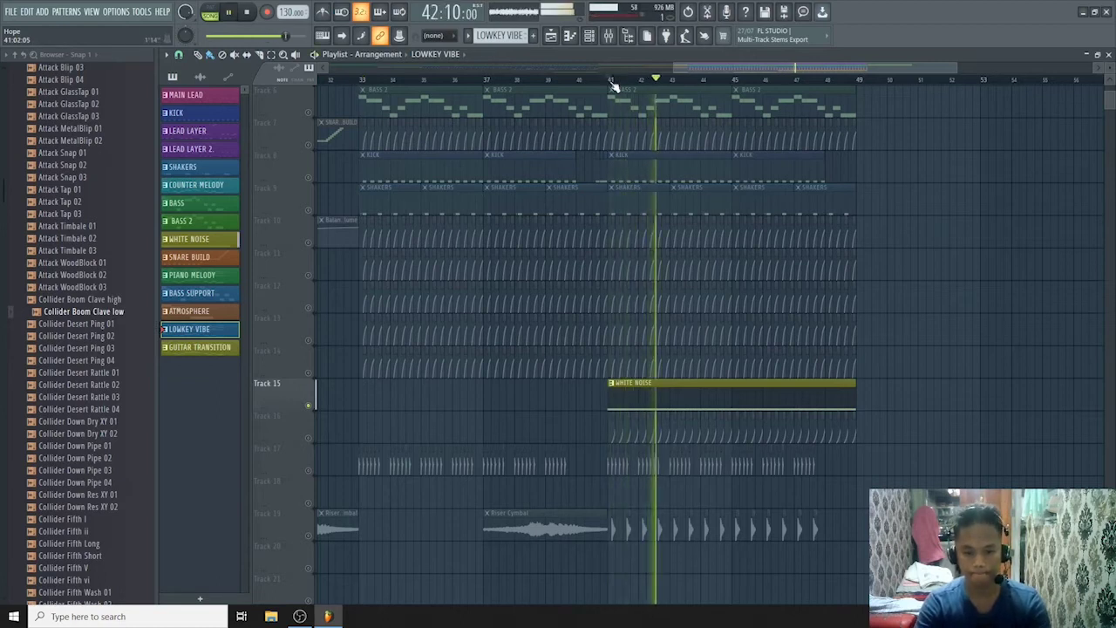
key(space)
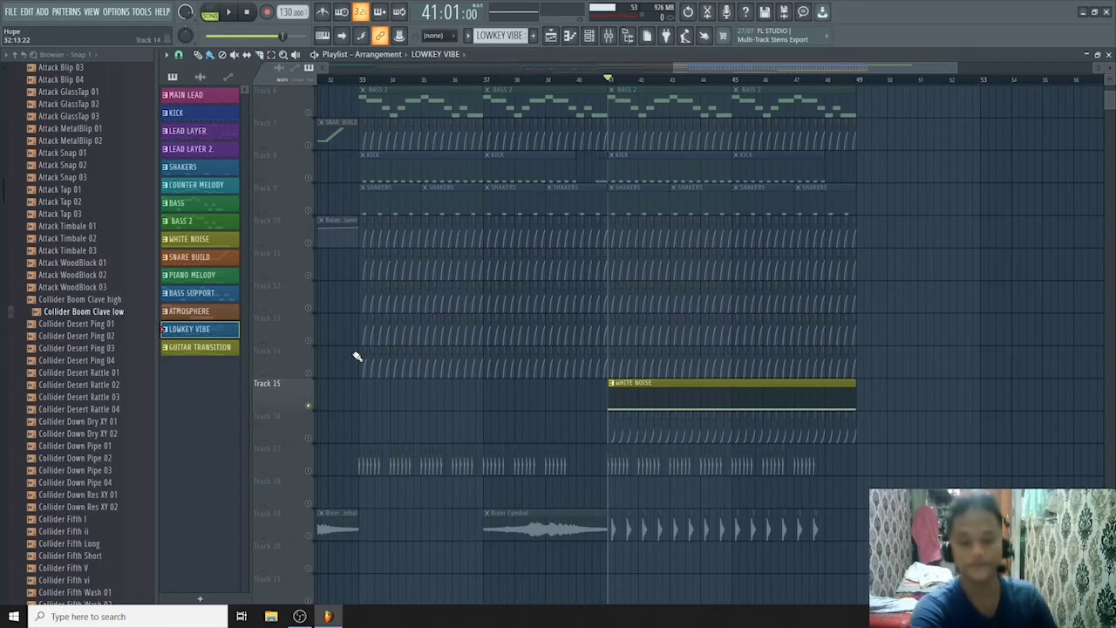
click(309, 439)
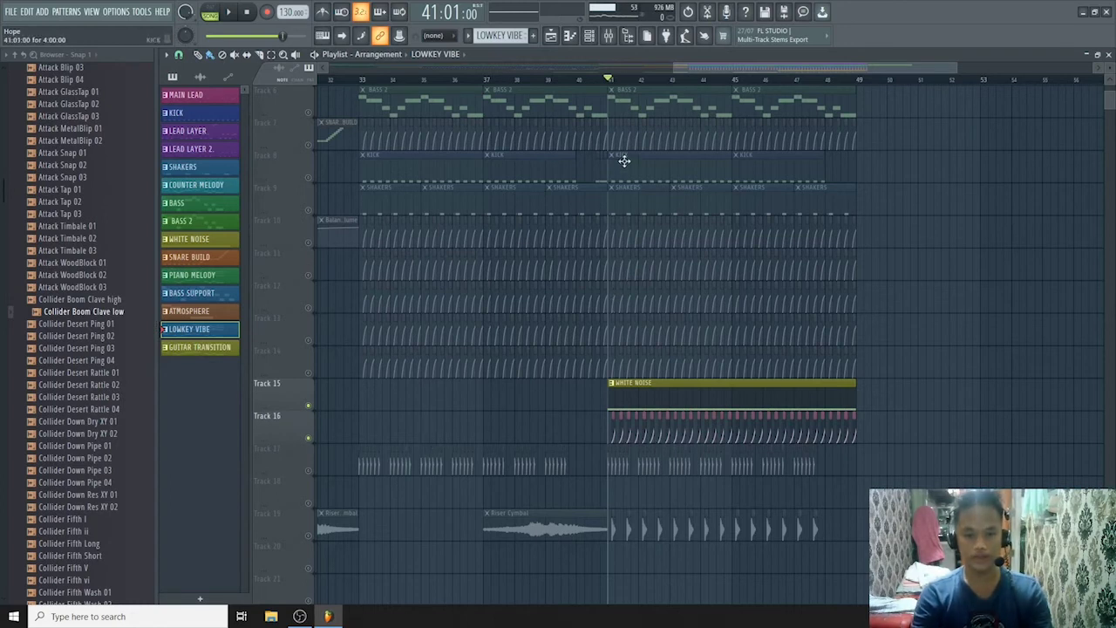
Solo Track 8 and play the KICK alone from bar 41.
right_click(310, 178)
key(space)
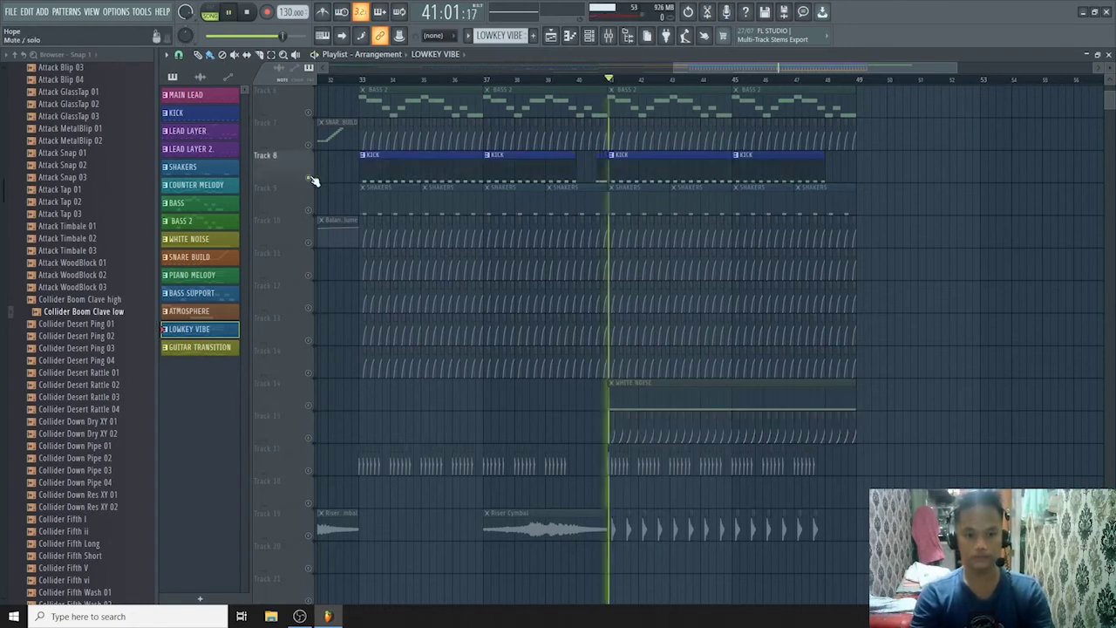
key(space)
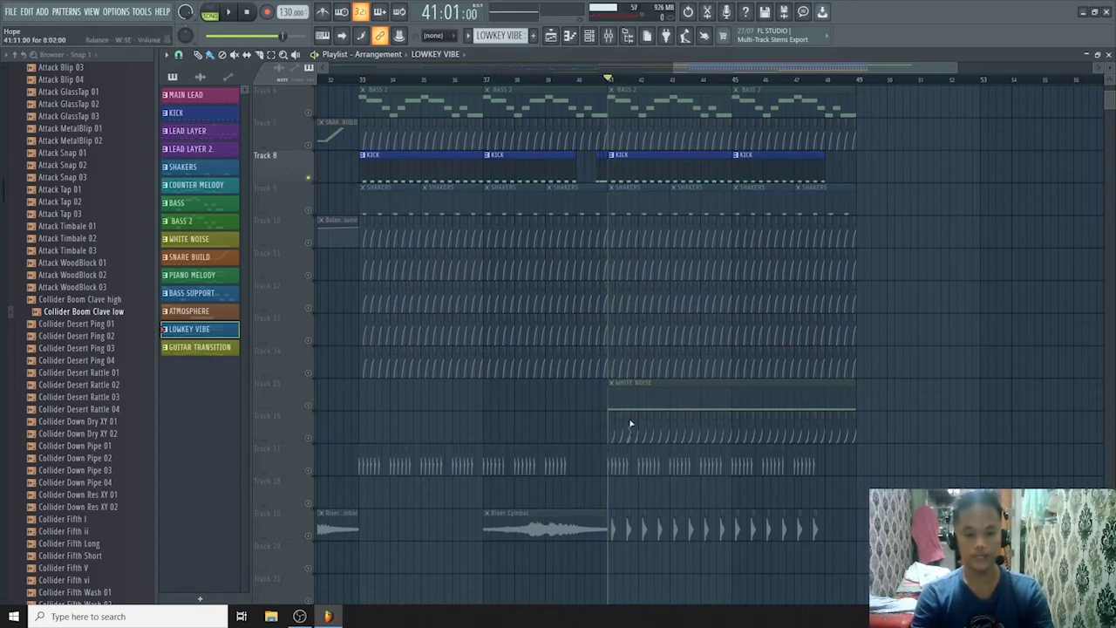
key(space)
key(space)
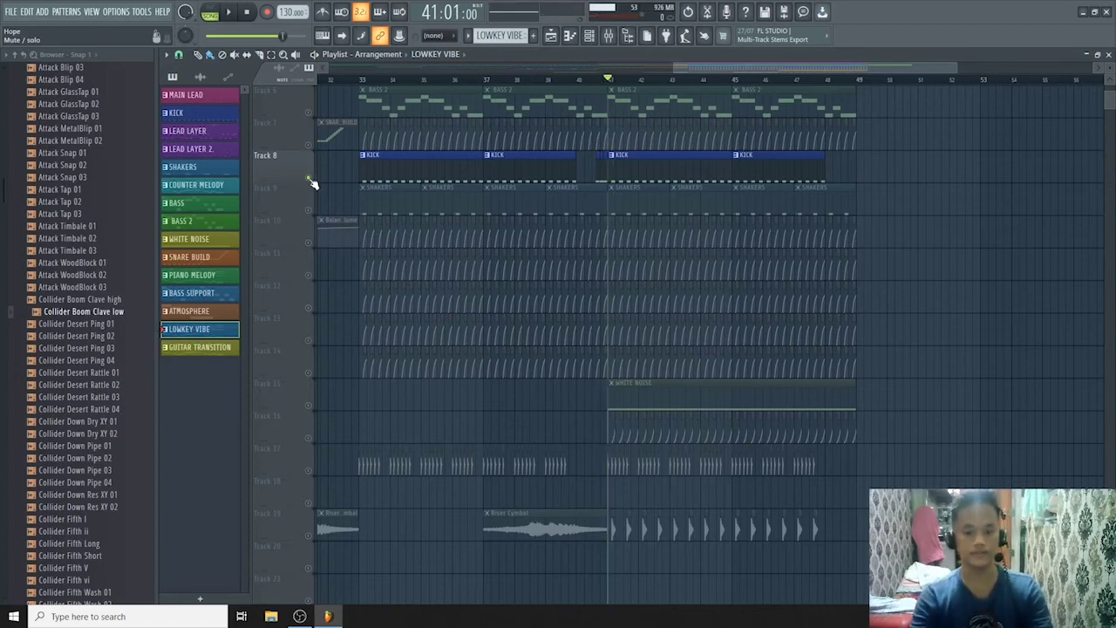
Enable the WHITE NOISE on Track 15 and its automation on Track 16, and play them with the KICK from bar 41.
click(310, 407)
click(312, 439)
key(space)
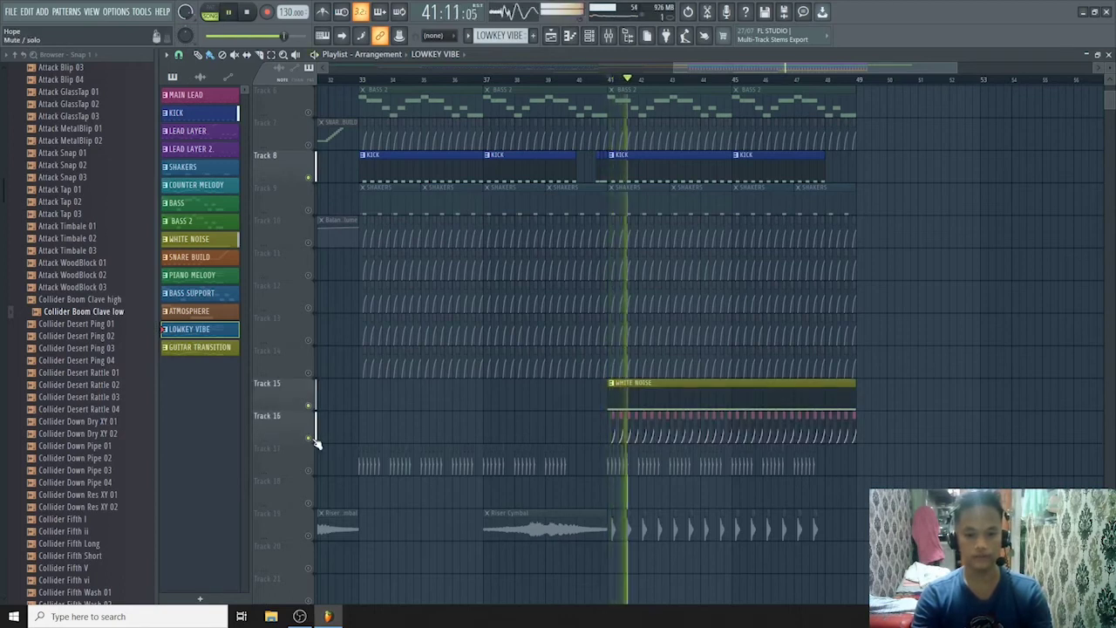
key(space)
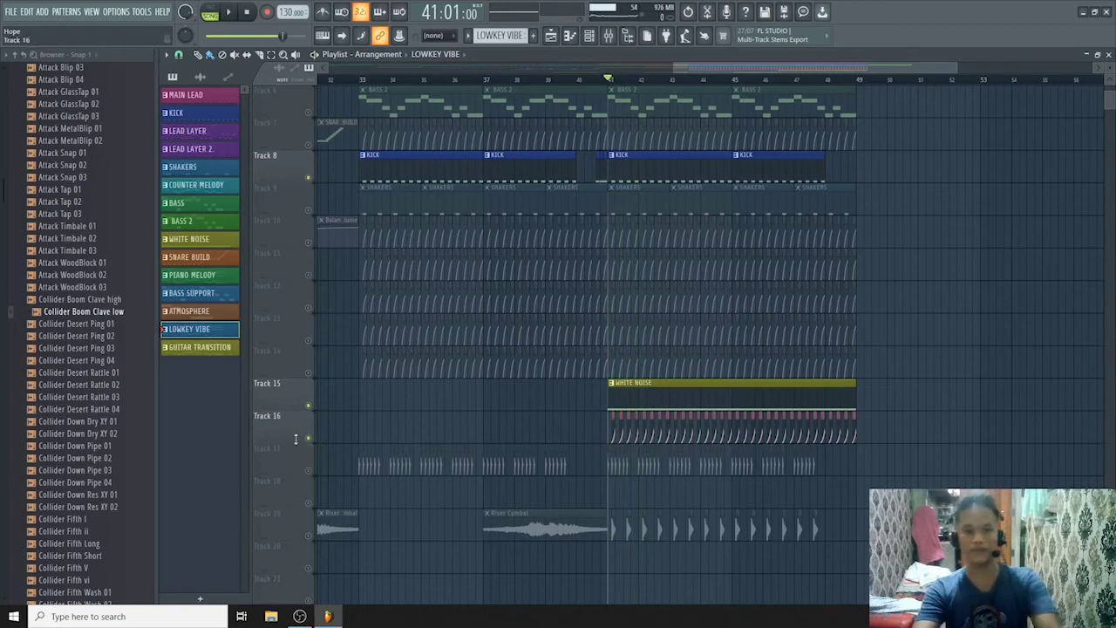
Turn all playlist tracks back on.
scroll(584, 218, up, 4)
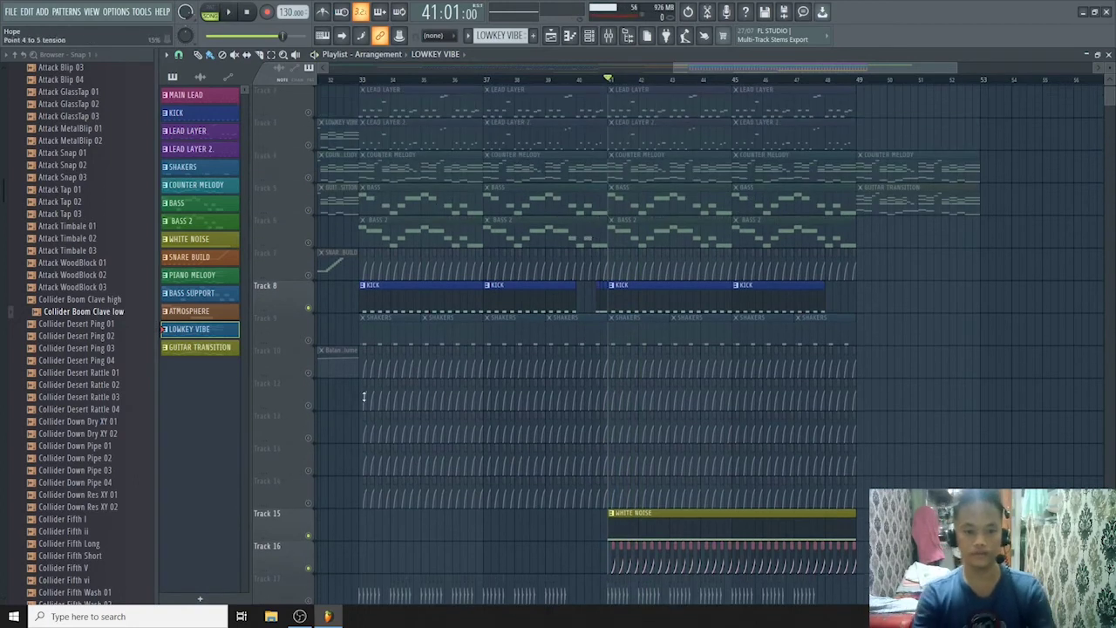
ctrl+click(310, 375)
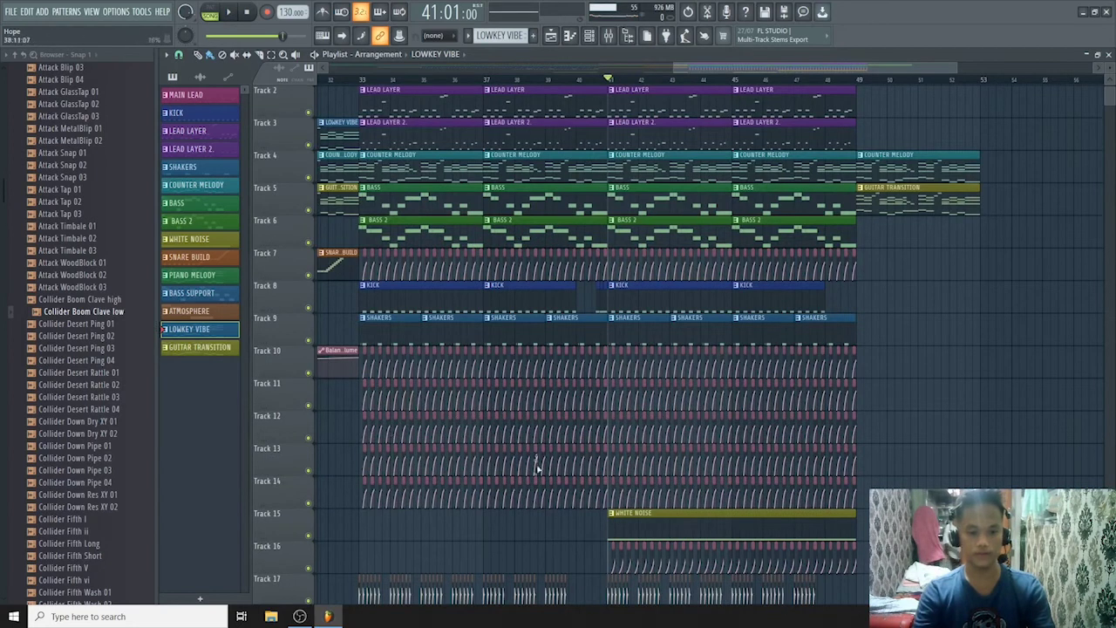
scroll(394, 167, up, 1)
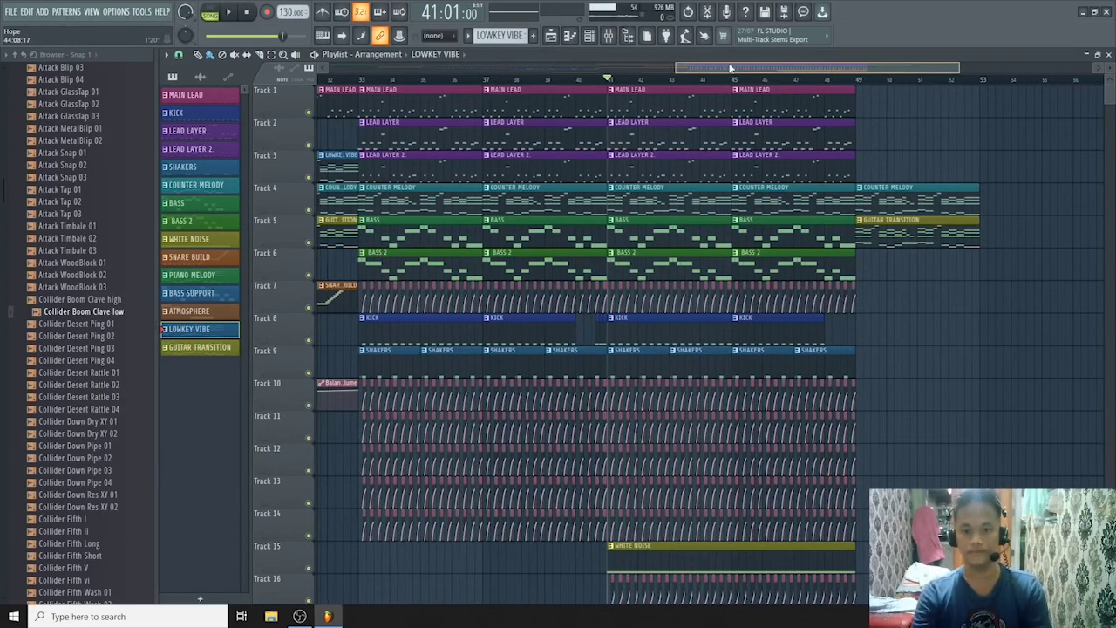
Solo Track 19 to play its audio clips from bar 41, and re-enable every playlist track.
drag(730, 67, 762, 99)
scroll(772, 167, down, 4)
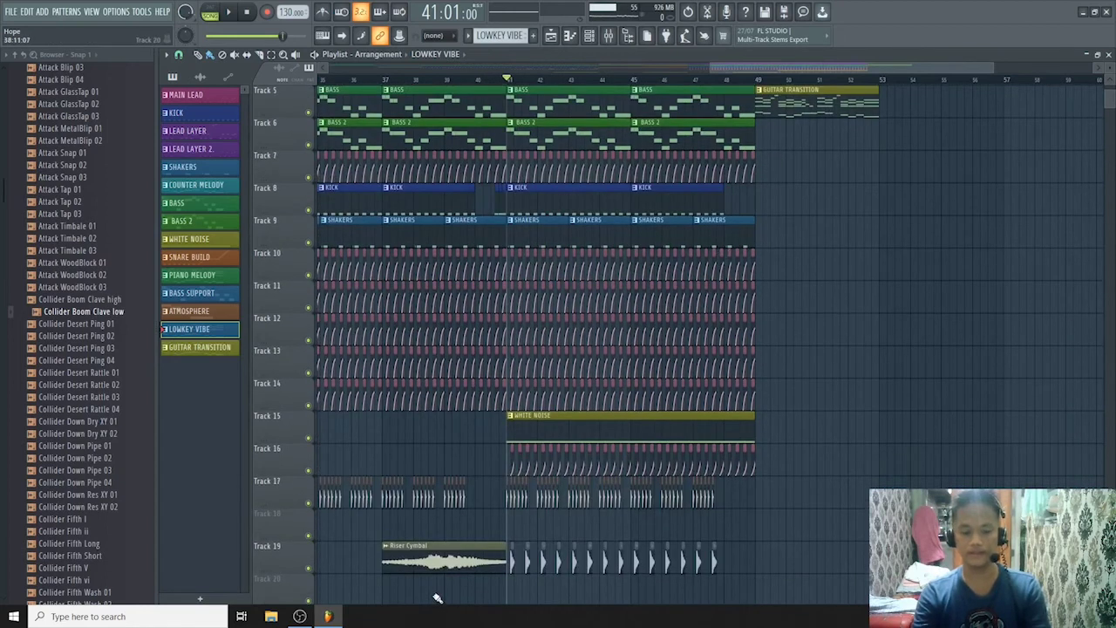
click(309, 569)
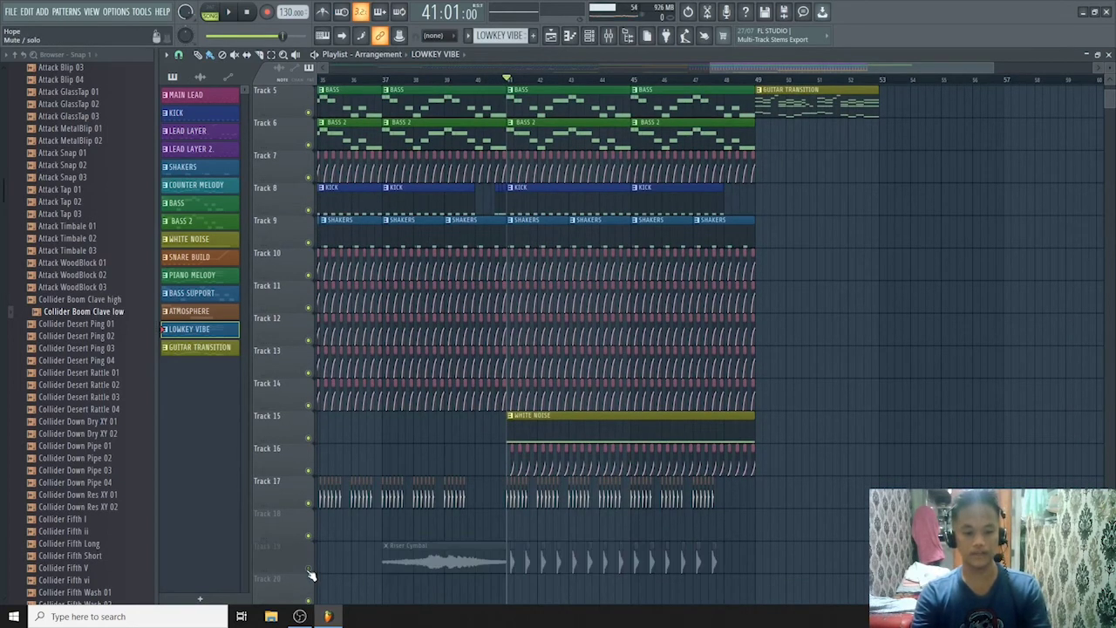
ctrl+click(308, 569)
key(space)
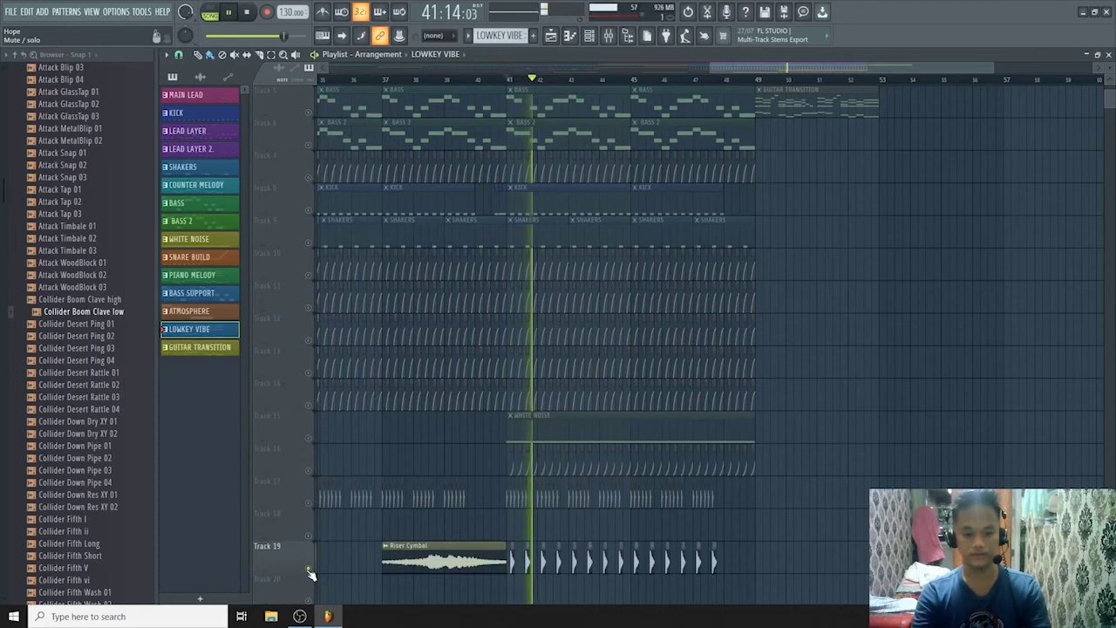
key(space)
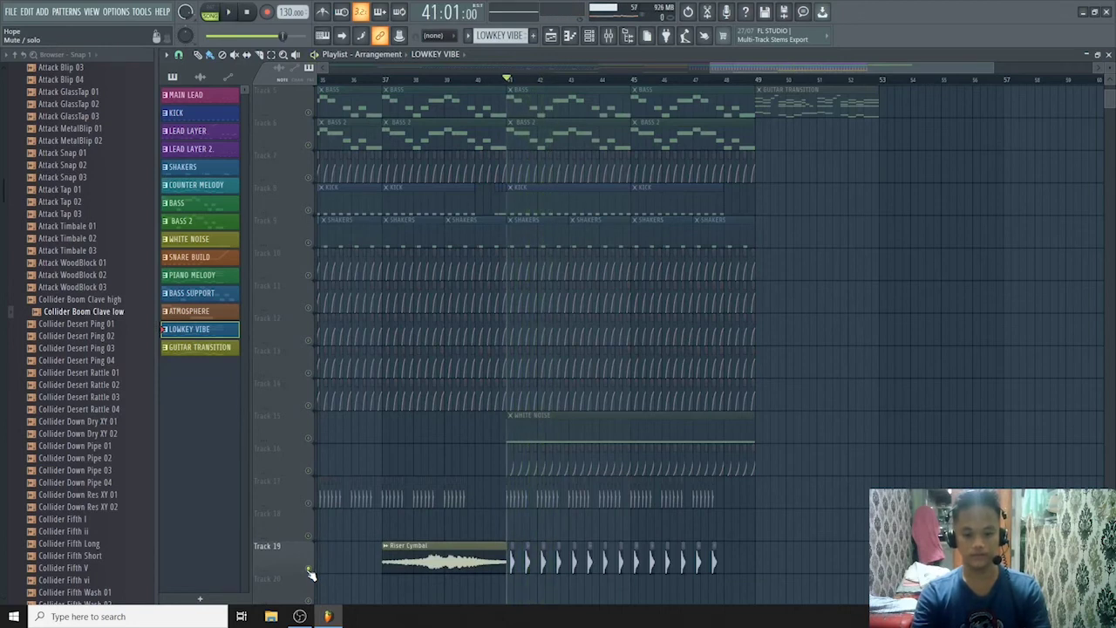
scroll(781, 415, up, 4)
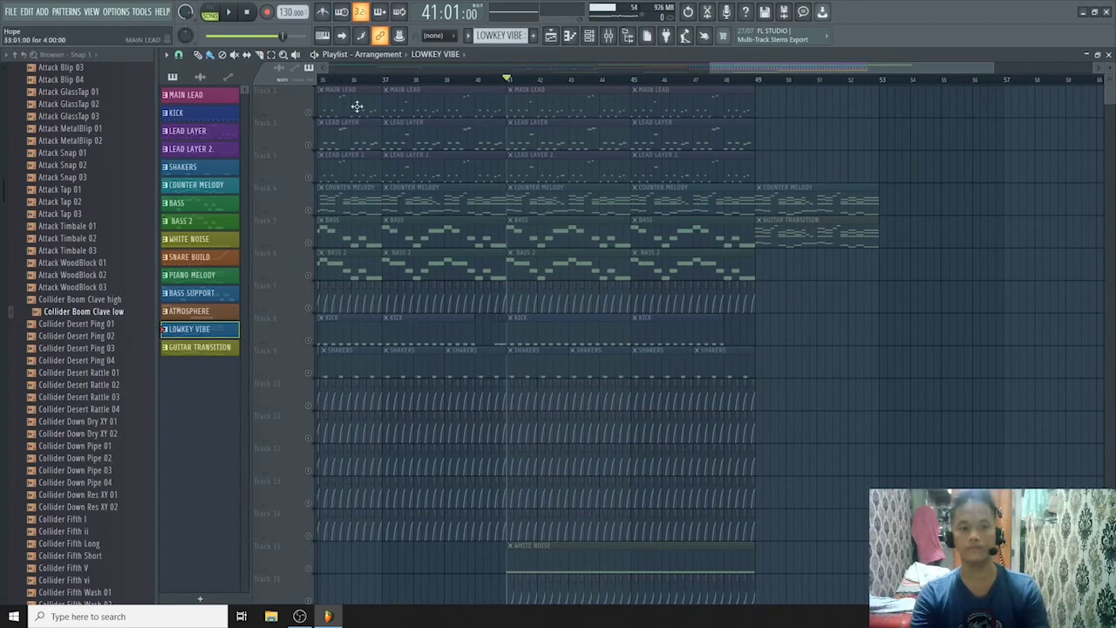
click(311, 115)
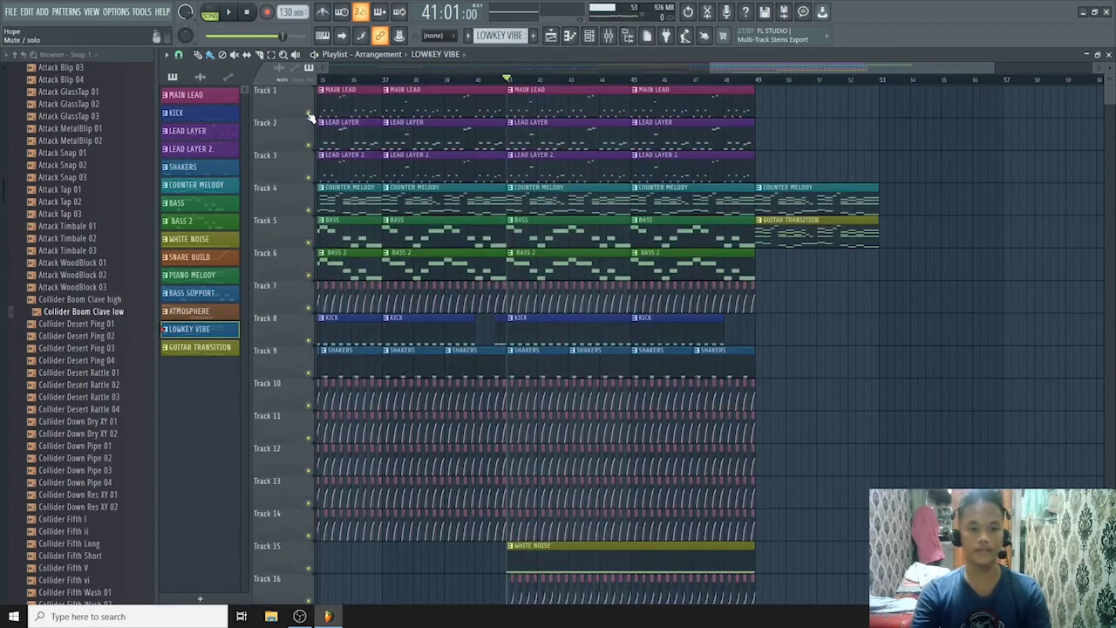
Play the whole arrangement from bar 1 with every playlist track on, and follow the playback through its sections.
ctrl+scroll(764, 141, down, 2)
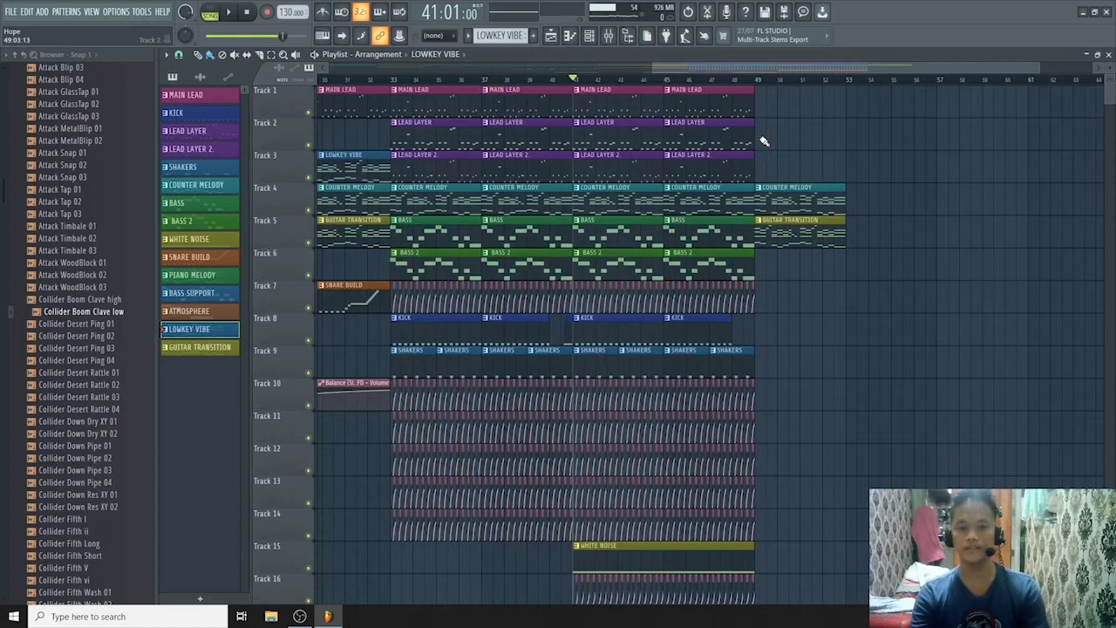
scroll(372, 103, left, 6)
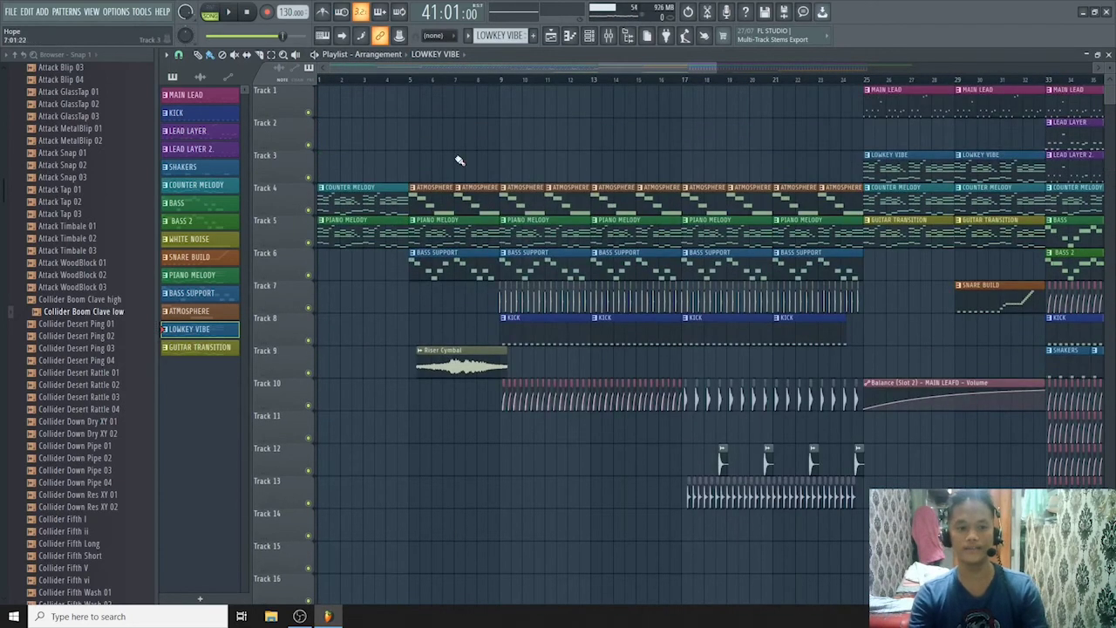
drag(424, 68, 429, 177)
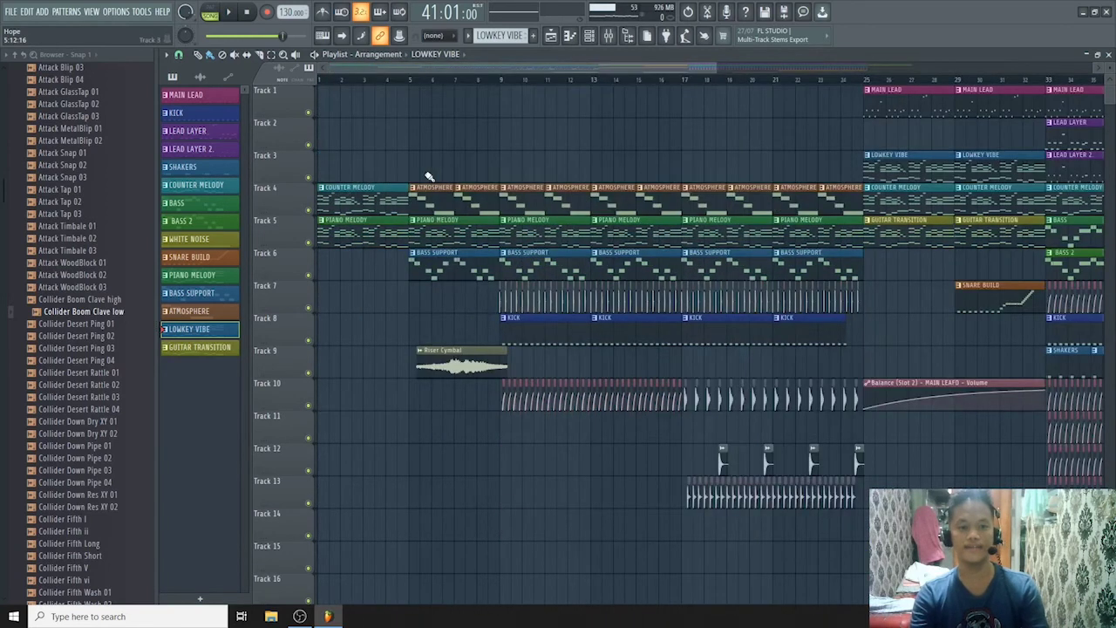
scroll(419, 154, down, 3)
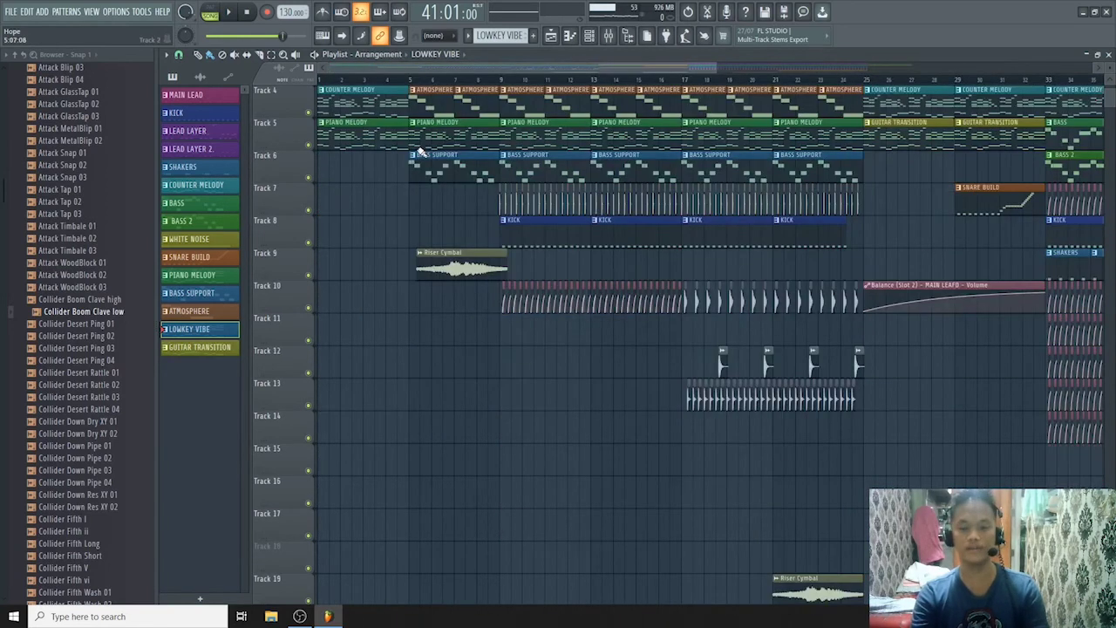
click(320, 80)
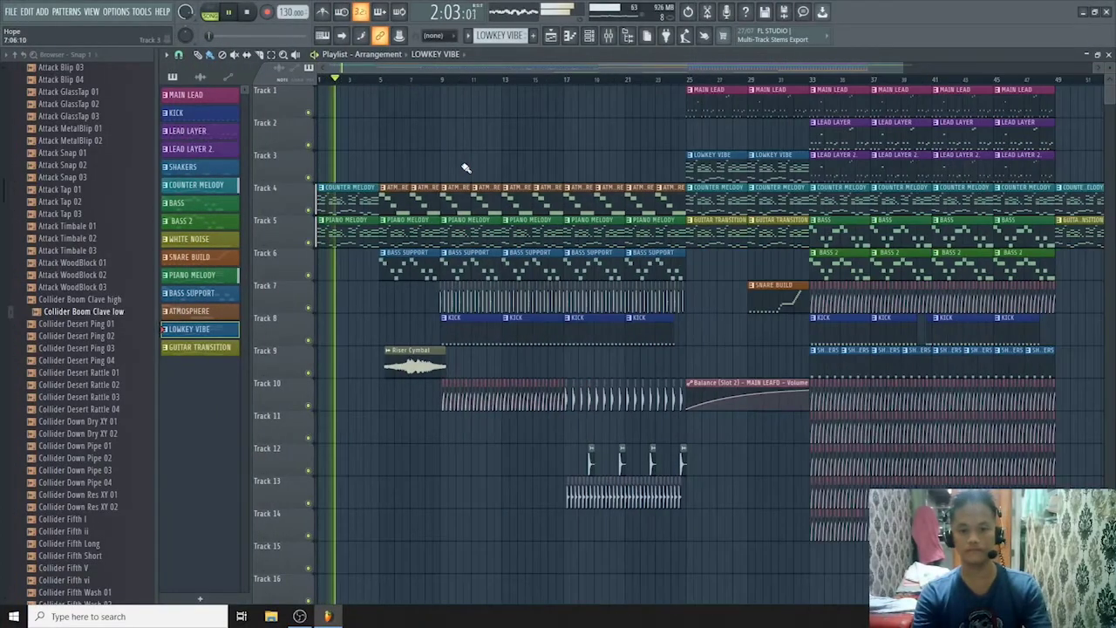
scroll(465, 167, down, 3)
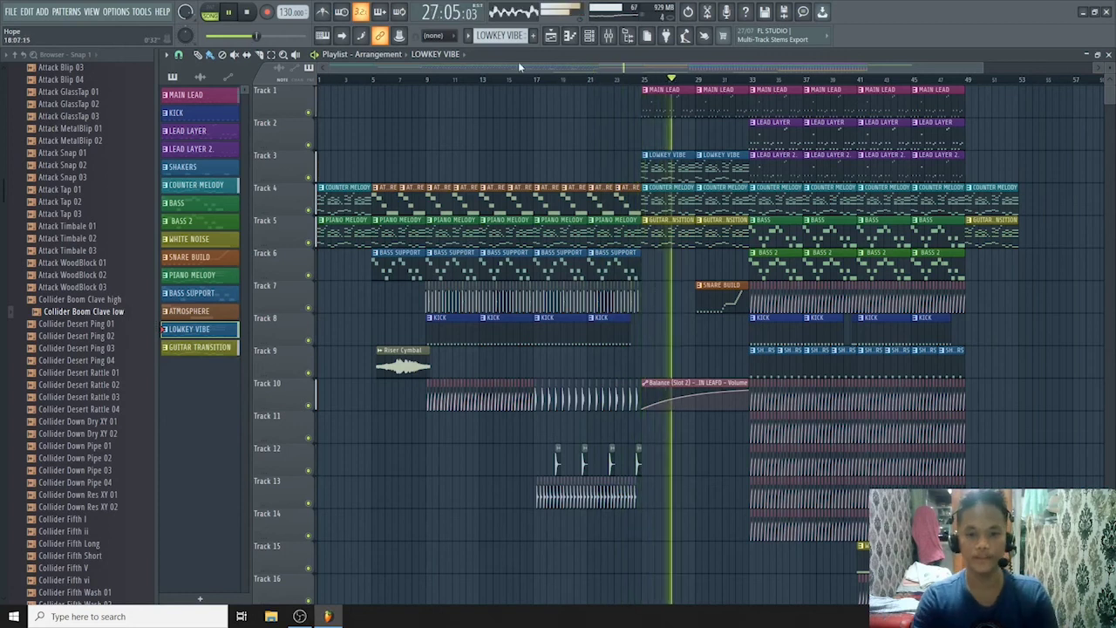
scroll(621, 174, right, 2)
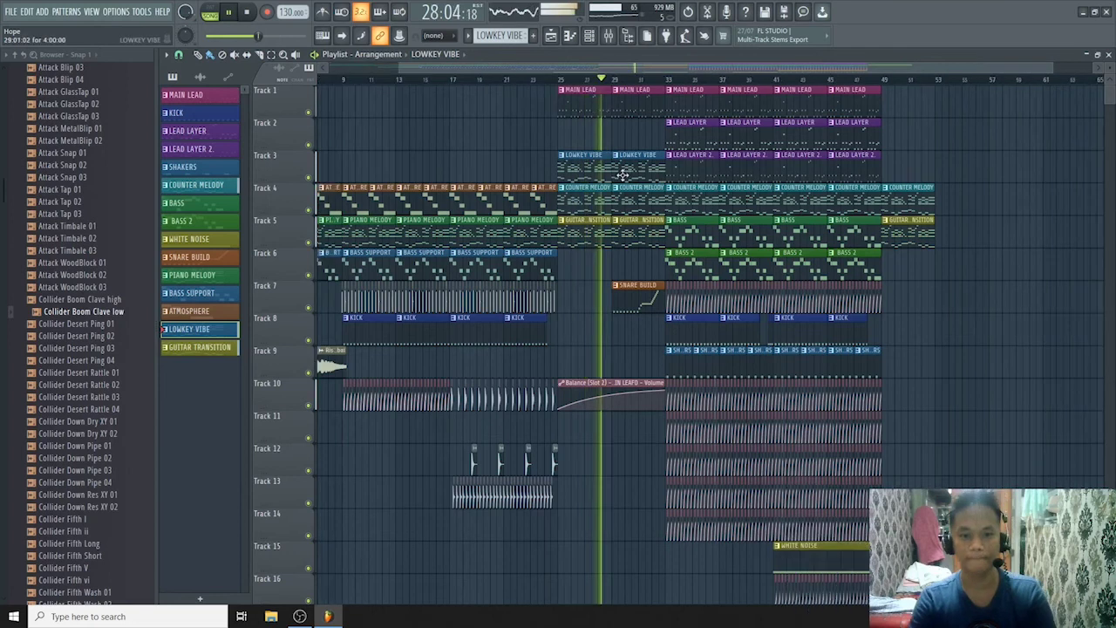